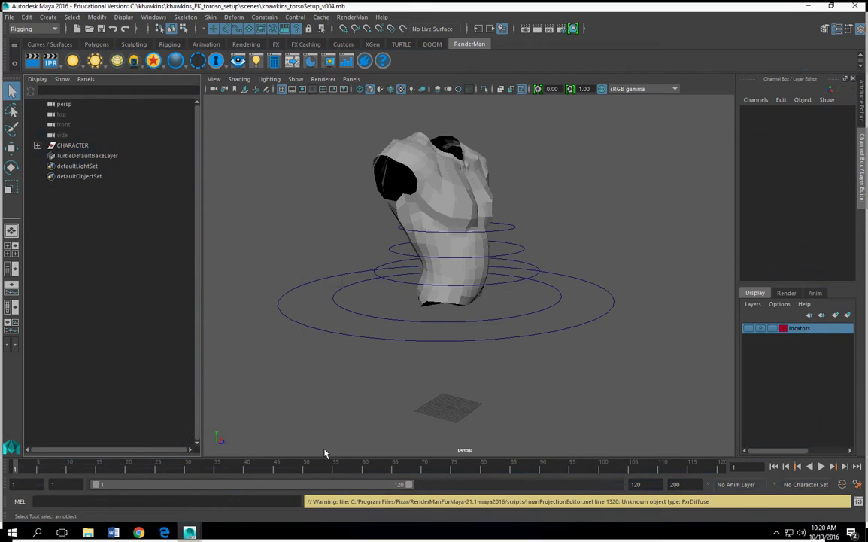
Step: Unparent COG_jnt from joint_grp in the CHARACTER hierarchy so it sits at the scene's top level
{"action": "left_click_drag", "start_coordinate": [465, 246], "coordinate": [438, 326], "text": "alt"}
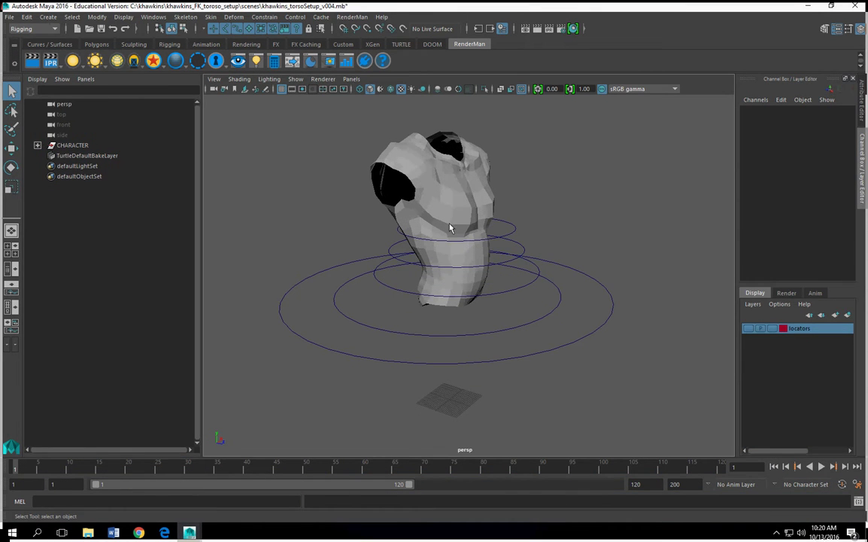
{"action": "left_click", "coordinate": [403, 218]}
{"action": "left_click_drag", "start_coordinate": [403, 218], "coordinate": [347, 273], "text": "alt"}
{"action": "left_click", "coordinate": [38, 145]}
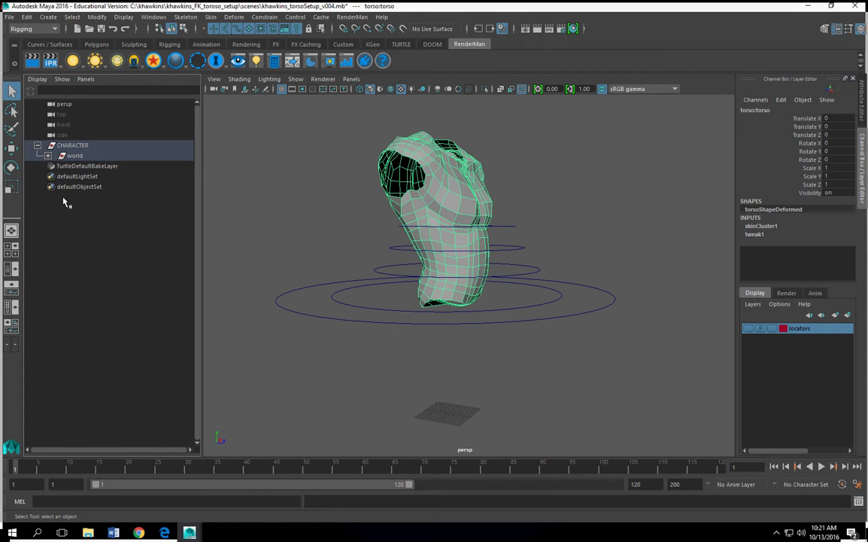
{"action": "left_click", "coordinate": [48, 155]}
{"action": "left_click", "coordinate": [58, 187]}
{"action": "left_click", "coordinate": [57, 176]}
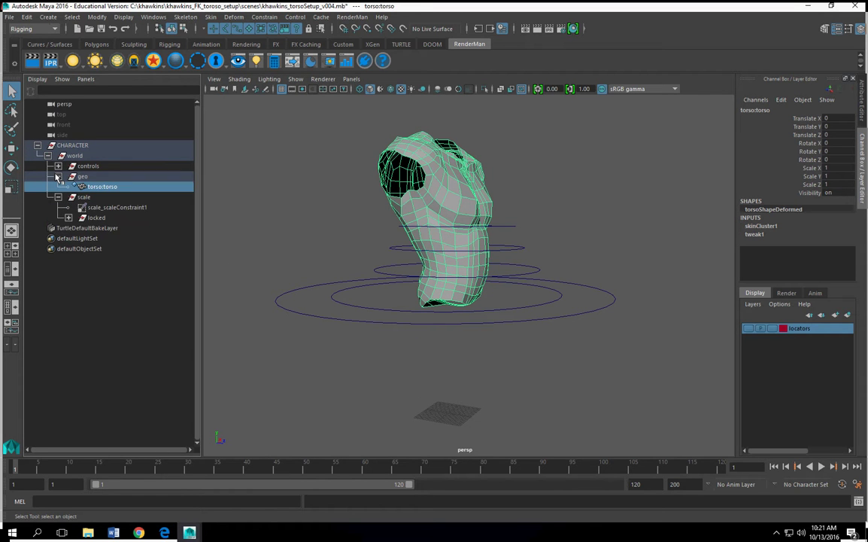
{"action": "left_click", "coordinate": [68, 218]}
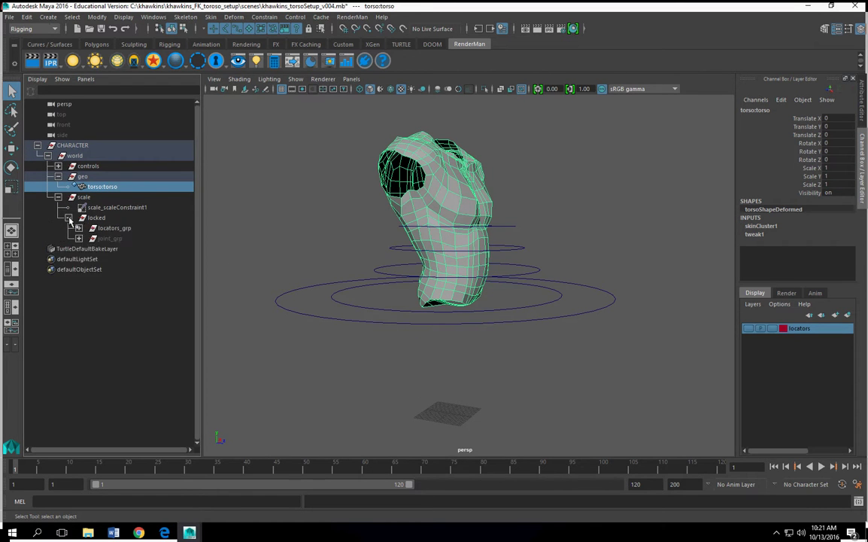
{"action": "left_click", "coordinate": [79, 238]}
{"action": "left_click", "coordinate": [115, 249]}
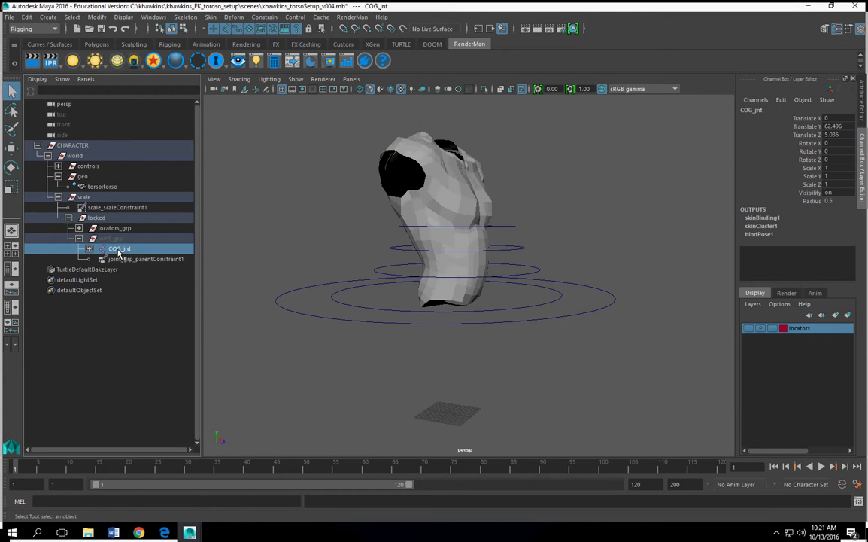
{"action": "key", "text": "shift+p"}
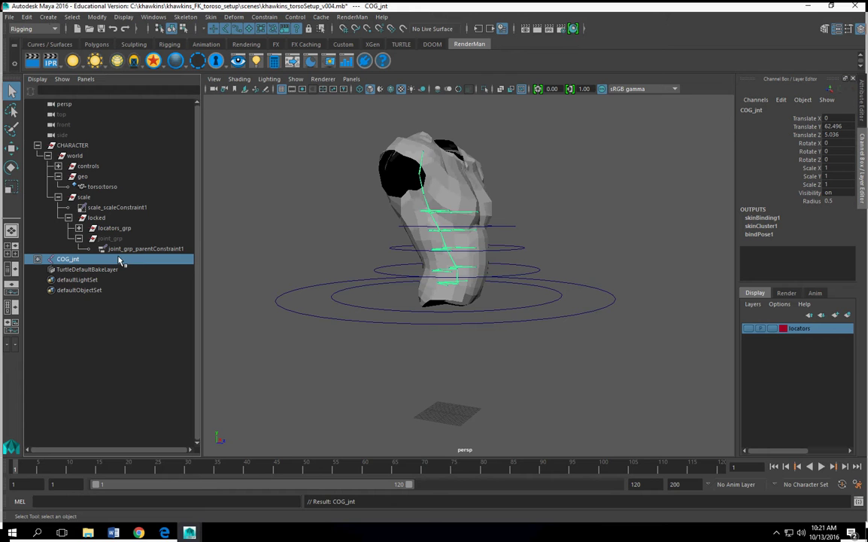
Step: Unparent the torso mesh from the geo group, and delete the CHARACTER group with its remaining contents
{"action": "left_click", "coordinate": [98, 187]}
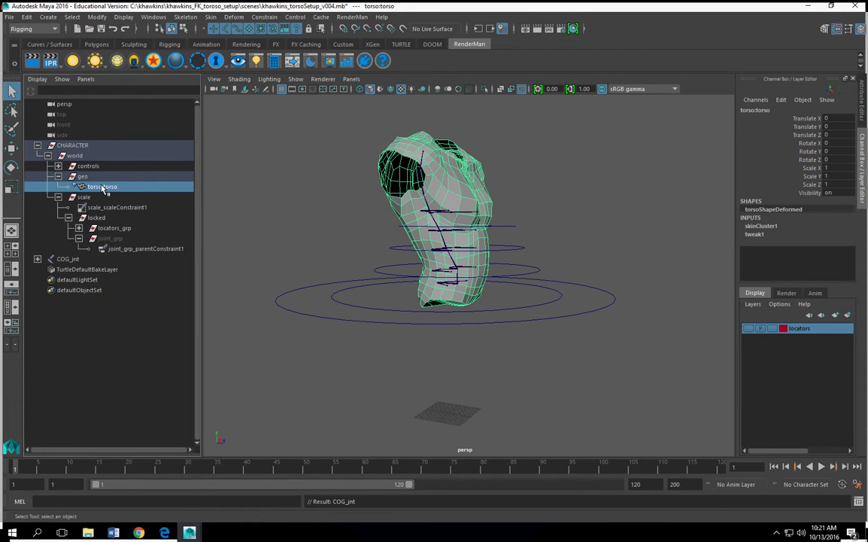
{"action": "key", "text": "shift+p"}
{"action": "left_click", "coordinate": [71, 145]}
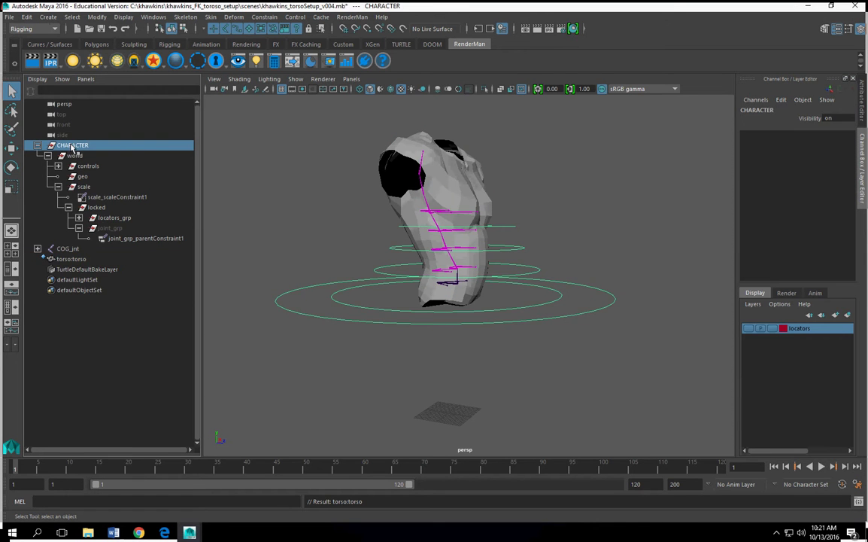
{"action": "key", "text": "Delete"}
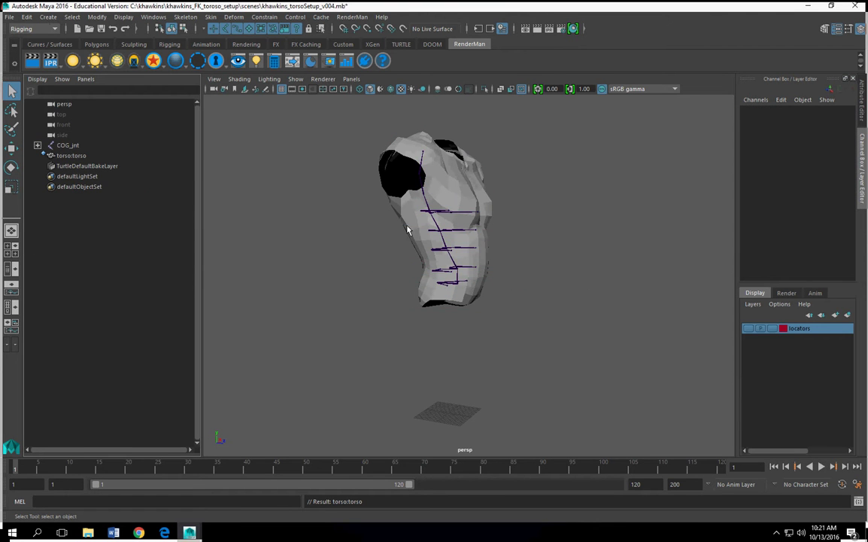
Step: Select the torso mesh and inspect the joint chain inside it from several perspective angles
{"action": "left_click_drag", "start_coordinate": [561, 271], "coordinate": [461, 279], "text": "alt"}
{"action": "scroll", "coordinate": [468, 248], "scroll_direction": "up", "scroll_amount": 4}
{"action": "middle_click_drag", "start_coordinate": [467, 241], "coordinate": [468, 319], "text": "alt"}
{"action": "scroll", "coordinate": [467, 318], "scroll_direction": "up", "scroll_amount": 4}
{"action": "left_click_drag", "start_coordinate": [450, 300], "coordinate": [410, 200], "text": "alt"}
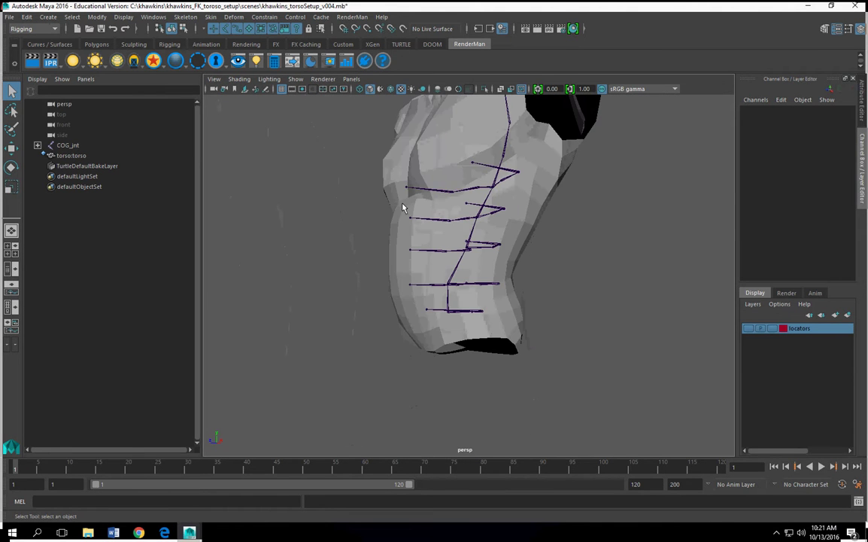
{"action": "left_click", "coordinate": [491, 242]}
{"action": "left_click_drag", "start_coordinate": [491, 242], "coordinate": [460, 267], "text": "alt"}
{"action": "scroll", "coordinate": [460, 267], "scroll_direction": "up", "scroll_amount": 4}
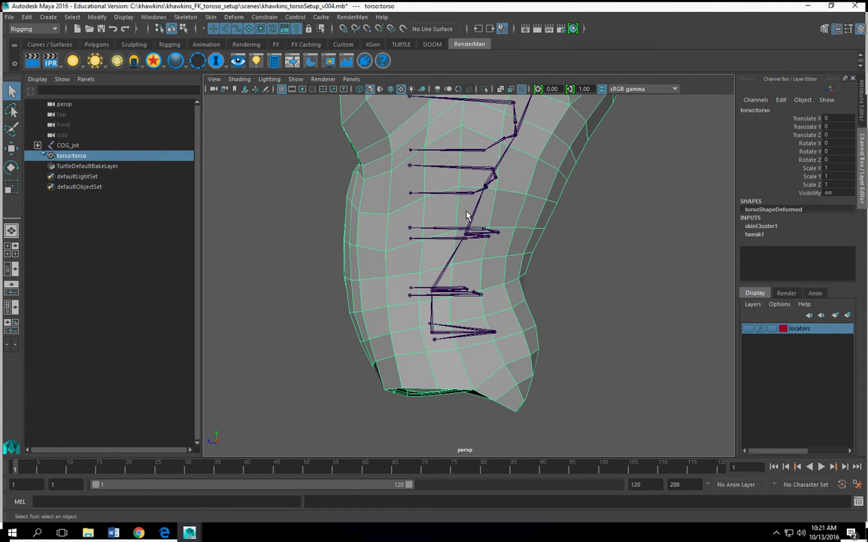
{"action": "left_click_drag", "start_coordinate": [475, 186], "coordinate": [496, 354], "text": "alt"}
{"action": "key", "text": "space"}
{"action": "right_click_drag", "start_coordinate": [558, 399], "coordinate": [502, 418], "text": "alt"}
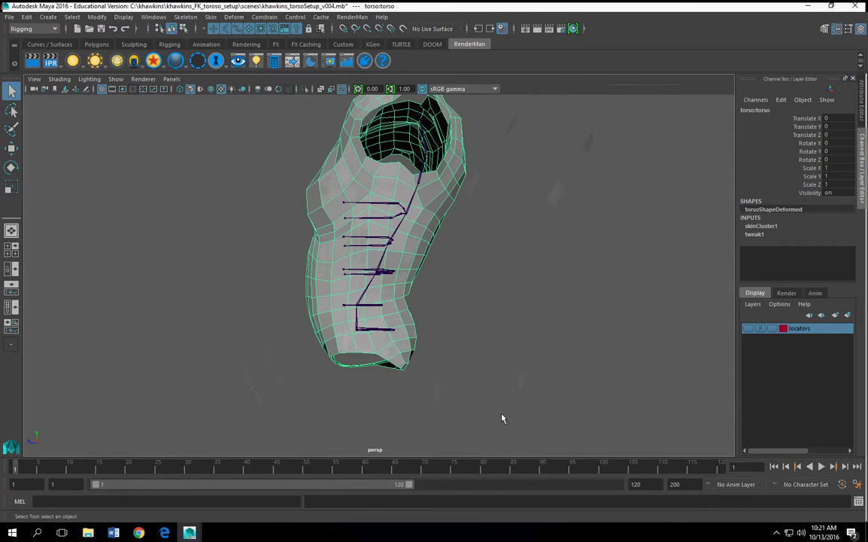
Step: Examine the spine and rib joints' placement inside the torso in the orthographic side view, and return to perspective
{"action": "left_click", "coordinate": [12, 269]}
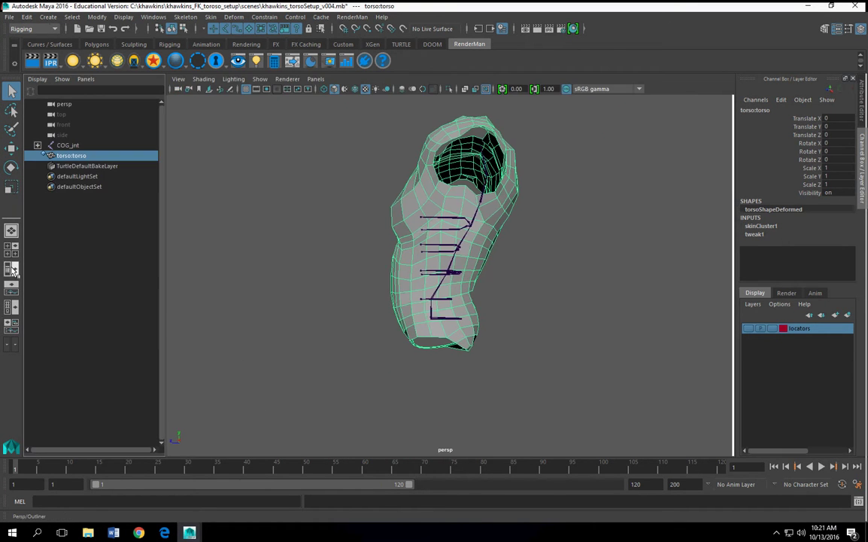
{"action": "left_click", "coordinate": [11, 250]}
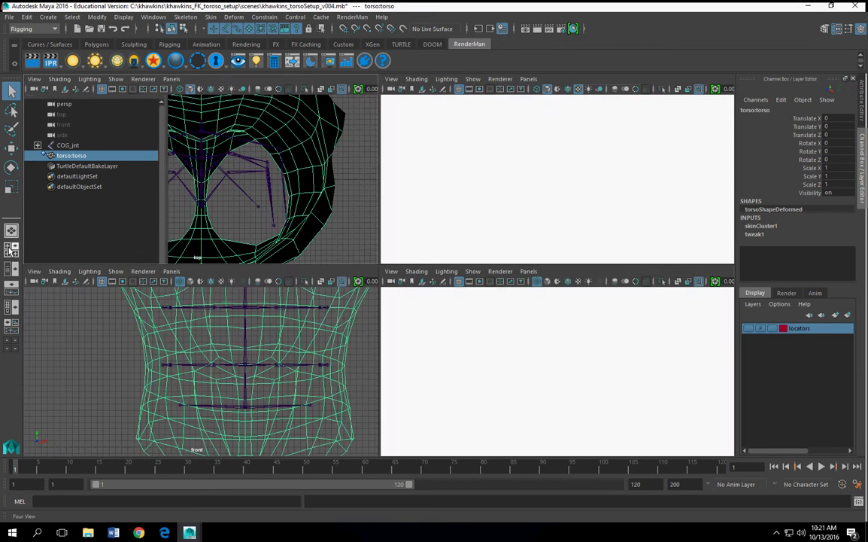
{"action": "key", "text": "space"}
{"action": "middle_click_drag", "start_coordinate": [515, 402], "coordinate": [568, 320], "text": "alt"}
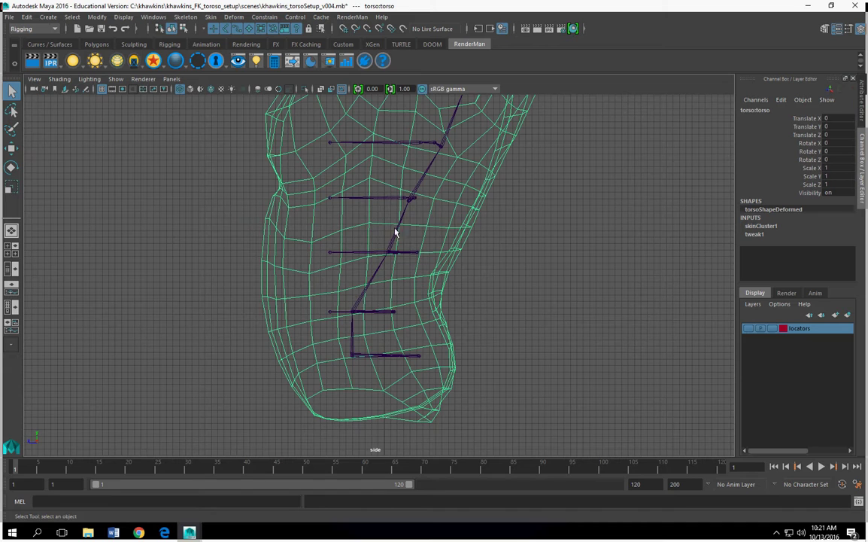
{"action": "left_click_drag", "start_coordinate": [407, 195], "coordinate": [409, 249], "text": "alt"}
{"action": "key", "text": "space"}
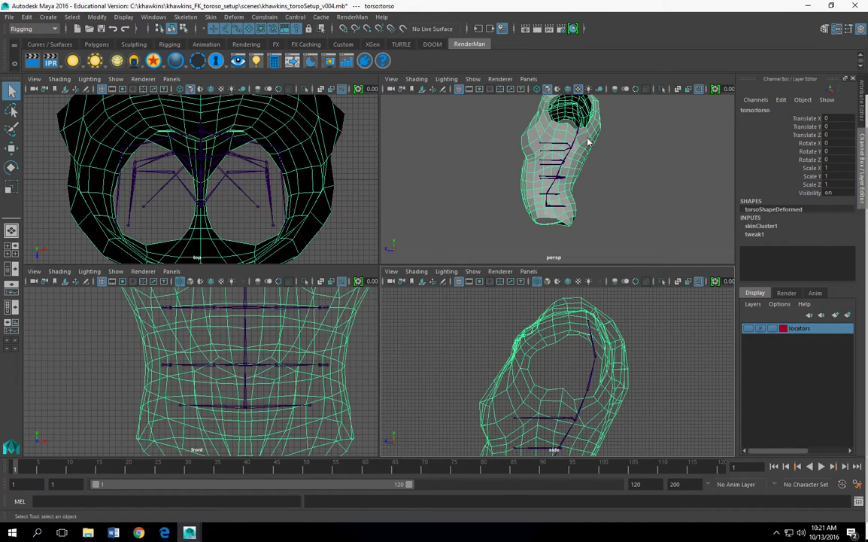
{"action": "key", "text": "space"}
Step: Hide the torso mesh and select the spine joint sp1_jnt
{"action": "left_click_drag", "start_coordinate": [510, 213], "coordinate": [475, 265], "text": "alt"}
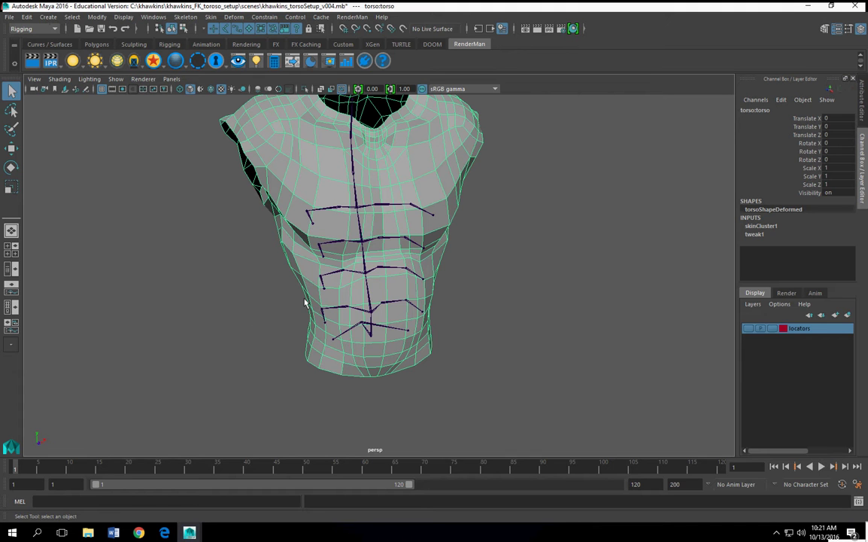
{"action": "left_click_drag", "start_coordinate": [365, 263], "coordinate": [410, 345], "text": "alt"}
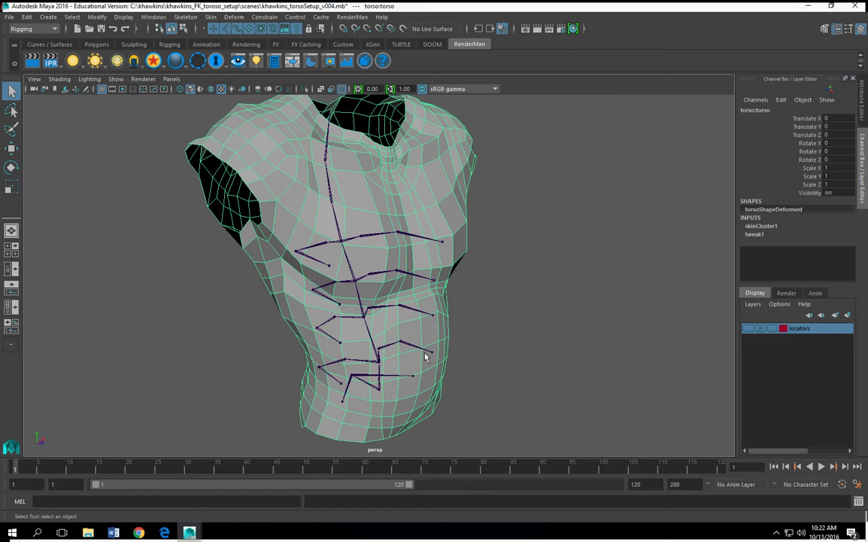
{"action": "left_click_drag", "start_coordinate": [403, 333], "coordinate": [410, 341], "text": "alt"}
{"action": "scroll", "coordinate": [417, 336], "scroll_direction": "up", "scroll_amount": 2}
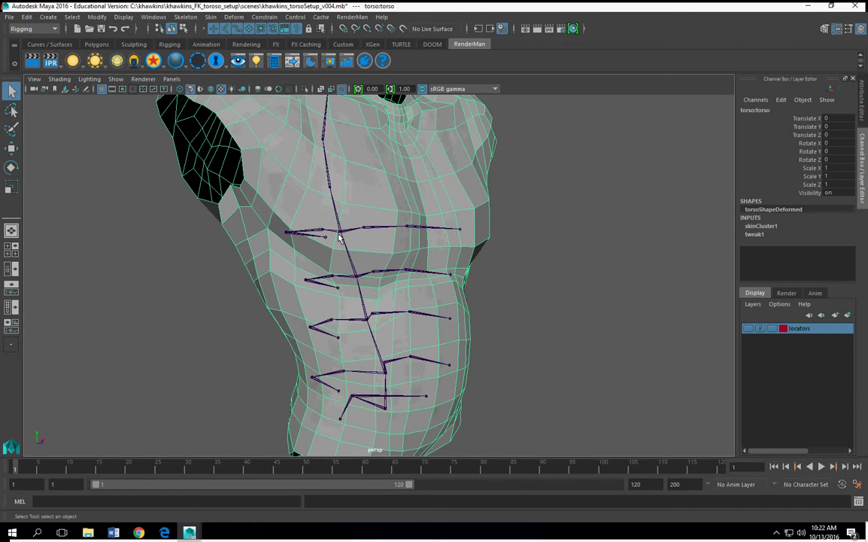
{"action": "key", "text": "ctrl+h"}
{"action": "left_click_drag", "start_coordinate": [548, 323], "coordinate": [383, 356], "text": "alt"}
{"action": "left_click", "coordinate": [385, 354]}
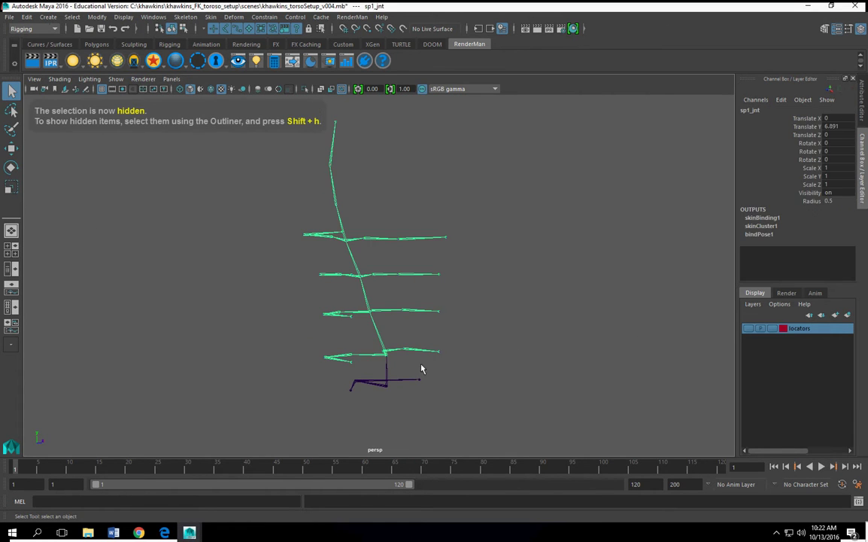
Step: Start the IK Spline Handle tool with its settings displayed
{"action": "left_click", "coordinate": [169, 43]}
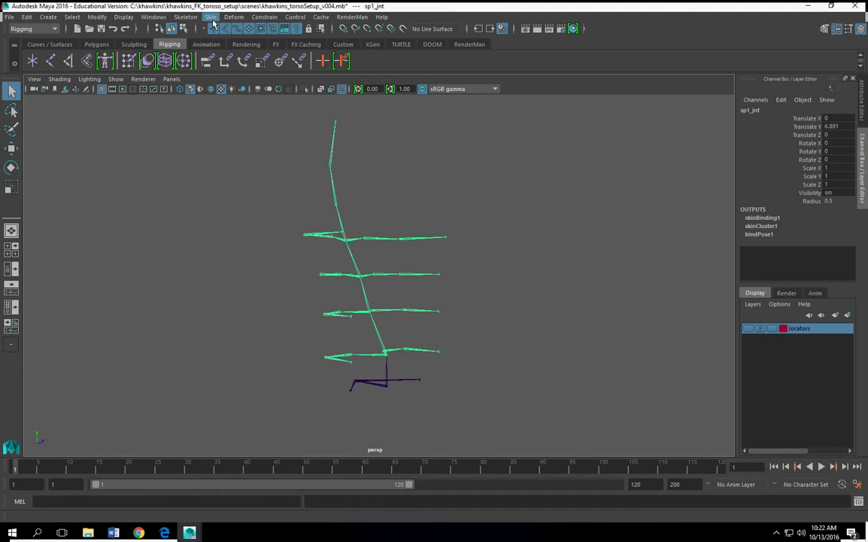
{"action": "left_click", "coordinate": [185, 17]}
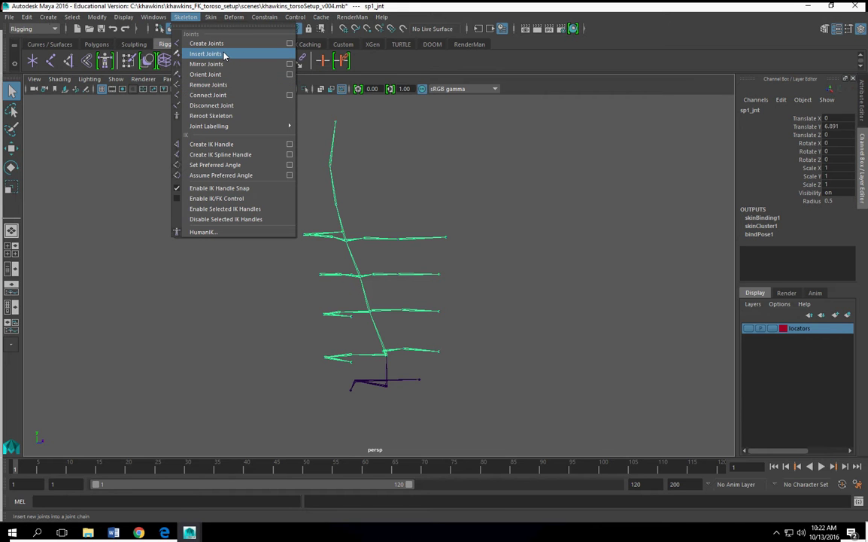
{"action": "left_click", "coordinate": [291, 155]}
{"action": "scroll", "coordinate": [420, 252], "scroll_direction": "up", "scroll_amount": 2}
{"action": "middle_click_drag", "start_coordinate": [443, 250], "coordinate": [415, 244], "text": "alt"}
{"action": "scroll", "coordinate": [385, 240], "scroll_direction": "up", "scroll_amount": 2}
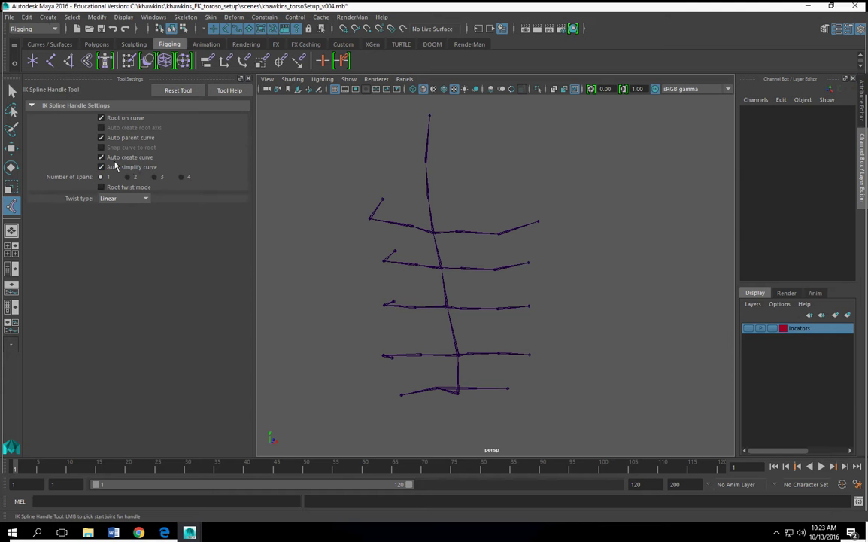
Step: Try to create an IK spline handle from sp1_jnt to the top joint of the spine chain
{"action": "left_click_drag", "start_coordinate": [450, 236], "coordinate": [476, 317], "text": "alt"}
{"action": "scroll", "coordinate": [476, 317], "scroll_direction": "up", "scroll_amount": 3}
{"action": "middle_click_drag", "start_coordinate": [490, 408], "coordinate": [501, 232], "text": "alt"}
{"action": "scroll", "coordinate": [486, 338], "scroll_direction": "up", "scroll_amount": 4}
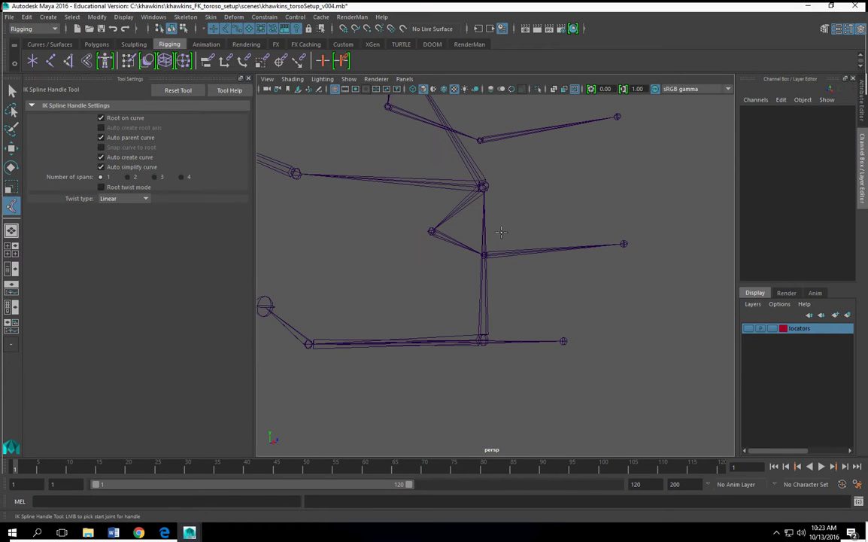
{"action": "left_click", "coordinate": [485, 184]}
{"action": "scroll", "coordinate": [486, 183], "scroll_direction": "down", "scroll_amount": 5}
{"action": "middle_click_drag", "start_coordinate": [487, 184], "coordinate": [510, 356], "text": "alt"}
{"action": "middle_click_drag", "start_coordinate": [489, 237], "coordinate": [501, 293], "text": "alt"}
{"action": "left_click_drag", "start_coordinate": [501, 294], "coordinate": [562, 331], "text": "alt"}
{"action": "left_click", "coordinate": [422, 226]}
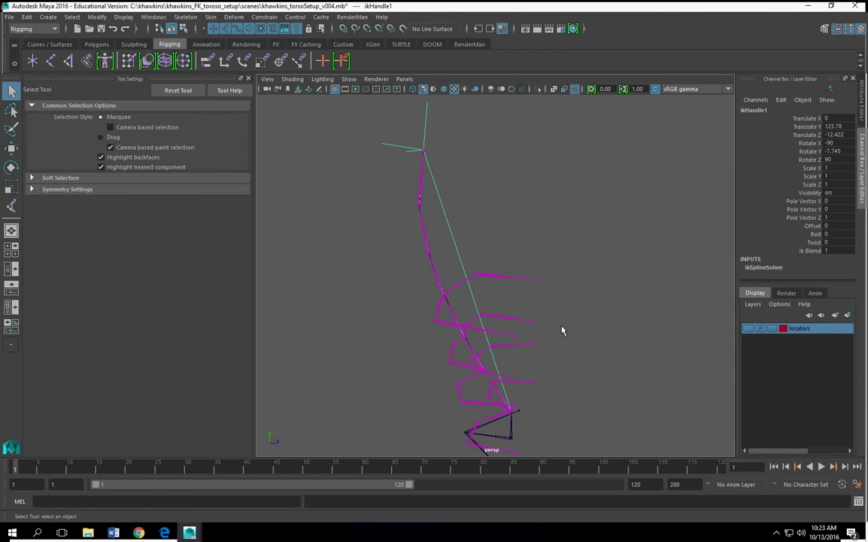
{"action": "left_click", "coordinate": [562, 330]}
{"action": "left_click_drag", "start_coordinate": [550, 349], "coordinate": [489, 297], "text": "alt"}
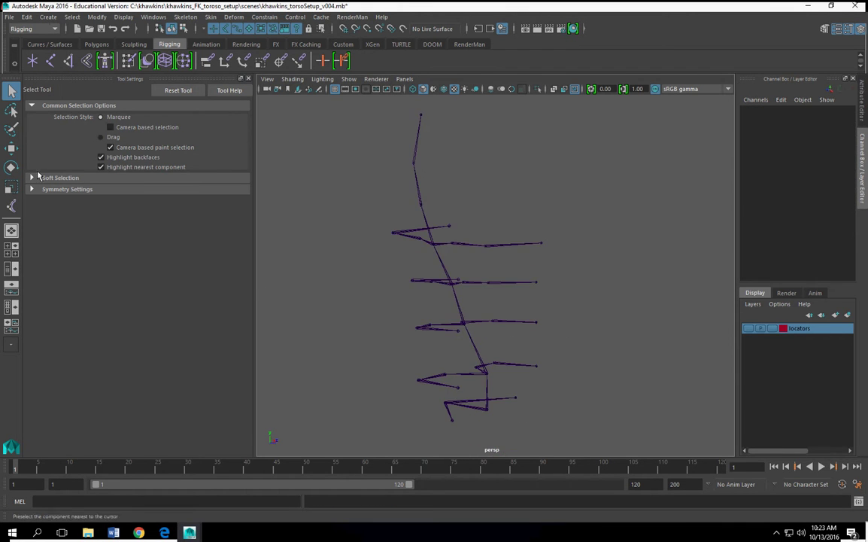
Step: Create an IK spline handle starting at sp1_jnt and ending at the top joint of the spine chain
{"action": "left_click", "coordinate": [12, 206]}
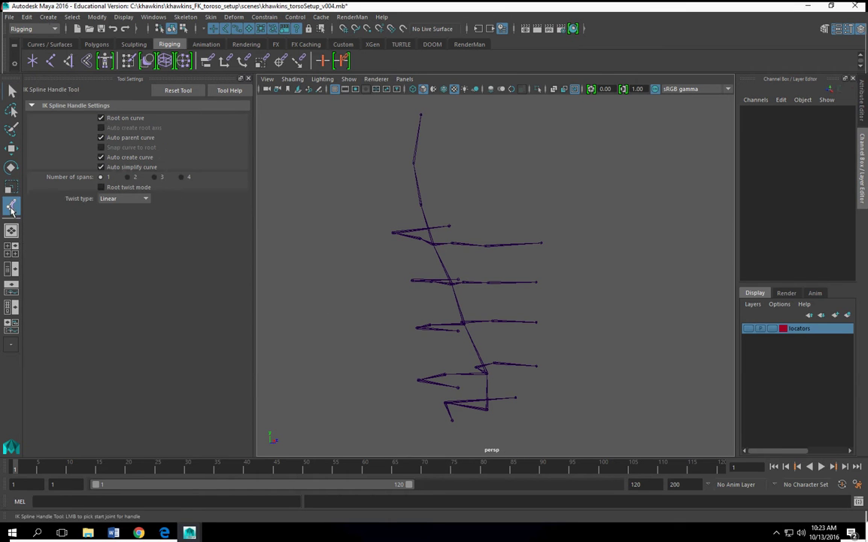
{"action": "left_click", "coordinate": [486, 373]}
{"action": "middle_click_drag", "start_coordinate": [505, 252], "coordinate": [535, 336], "text": "alt"}
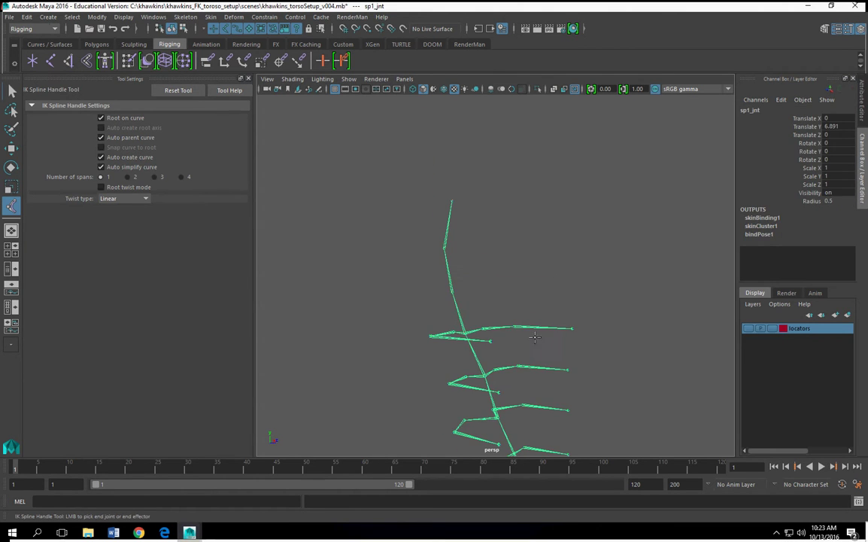
{"action": "middle_click_drag", "start_coordinate": [522, 436], "coordinate": [488, 269], "text": "alt"}
{"action": "scroll", "coordinate": [482, 254], "scroll_direction": "up", "scroll_amount": 4}
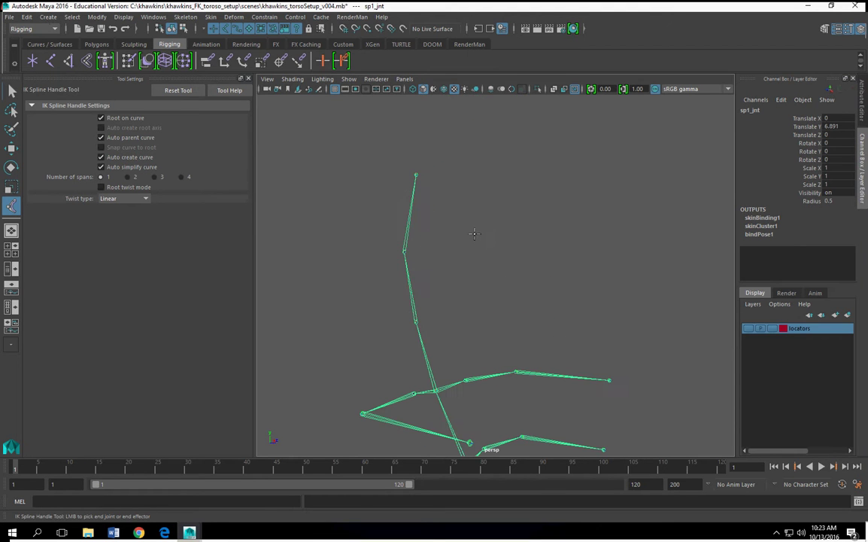
{"action": "left_click", "coordinate": [415, 174]}
{"action": "scroll", "coordinate": [528, 268], "scroll_direction": "down", "scroll_amount": 4}
{"action": "middle_click_drag", "start_coordinate": [535, 316], "coordinate": [525, 251], "text": "alt"}
{"action": "left_click_drag", "start_coordinate": [525, 251], "coordinate": [404, 241], "text": "alt"}
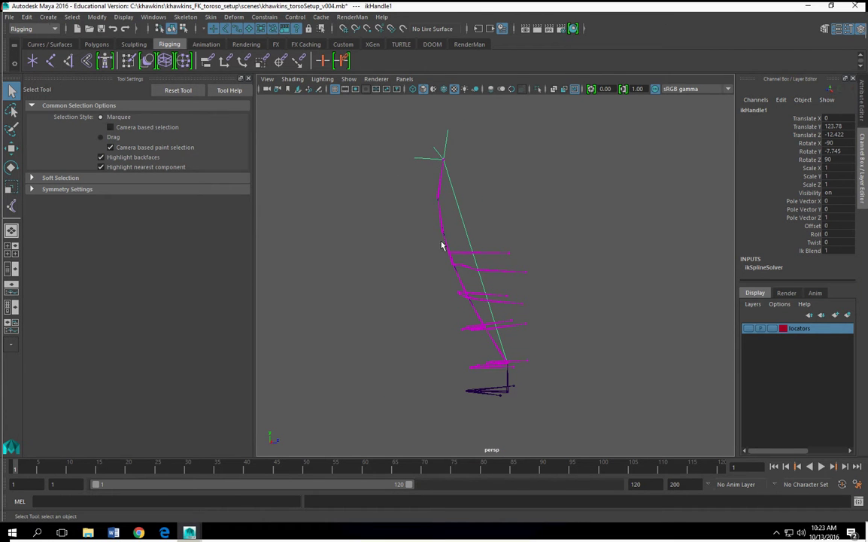
Step: Select the spine's IK spline handle and hide it
{"action": "middle_click_drag", "start_coordinate": [531, 368], "coordinate": [512, 304], "text": "alt"}
{"action": "scroll", "coordinate": [515, 303], "scroll_direction": "up", "scroll_amount": 5}
{"action": "left_click_drag", "start_coordinate": [516, 302], "coordinate": [479, 383], "text": "alt"}
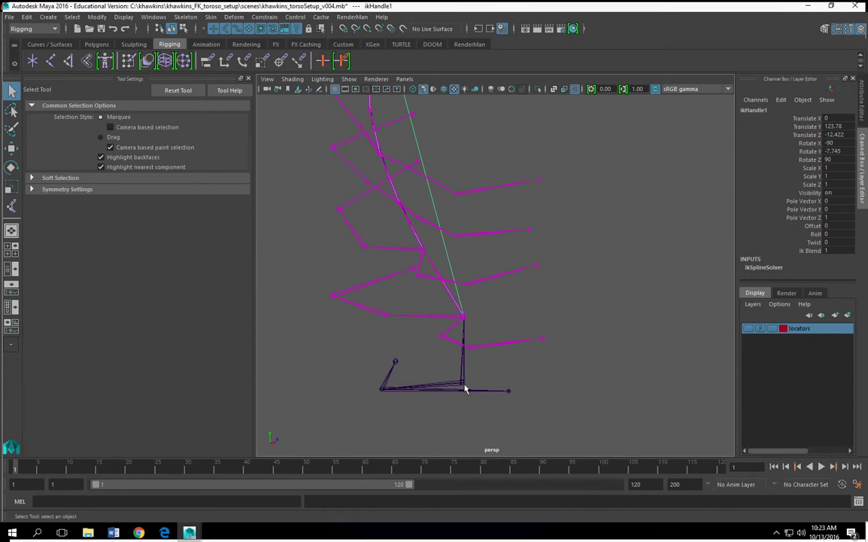
{"action": "left_click_drag", "start_coordinate": [439, 388], "coordinate": [388, 178], "text": "alt"}
{"action": "left_click", "coordinate": [405, 152]}
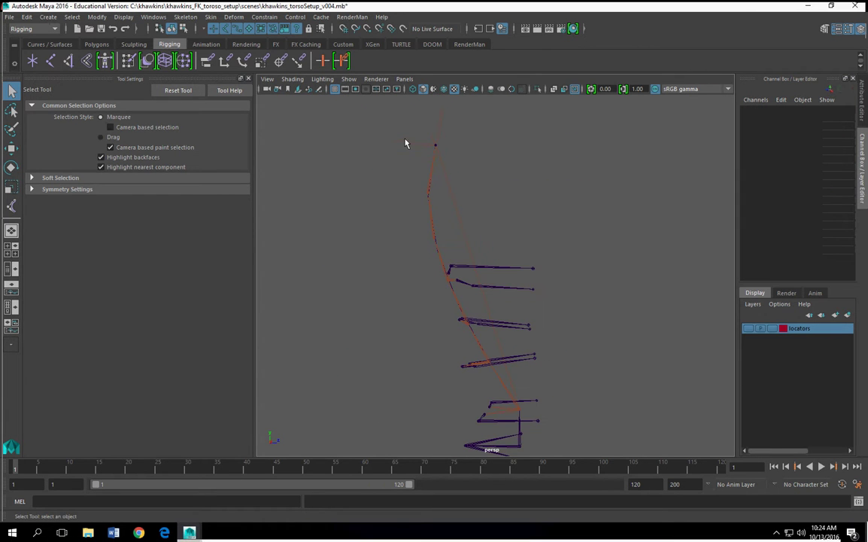
{"action": "left_click", "coordinate": [413, 144]}
{"action": "left_click_drag", "start_coordinate": [654, 262], "coordinate": [604, 333], "text": "alt"}
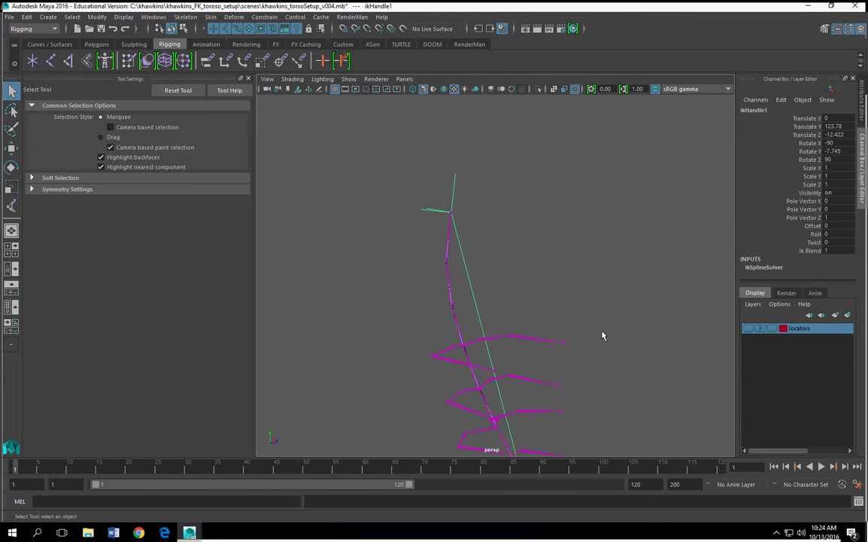
{"action": "left_click_drag", "start_coordinate": [615, 370], "coordinate": [542, 316], "text": "alt"}
{"action": "key", "text": "ctrl+h"}
Step: Display the control vertices of the spine's IK curve and select the vertex behind the upper spine
{"action": "scroll", "coordinate": [543, 307], "scroll_direction": "up", "scroll_amount": 5}
{"action": "left_click", "coordinate": [481, 276]}
{"action": "left_click_drag", "start_coordinate": [546, 312], "coordinate": [540, 305], "text": "alt"}
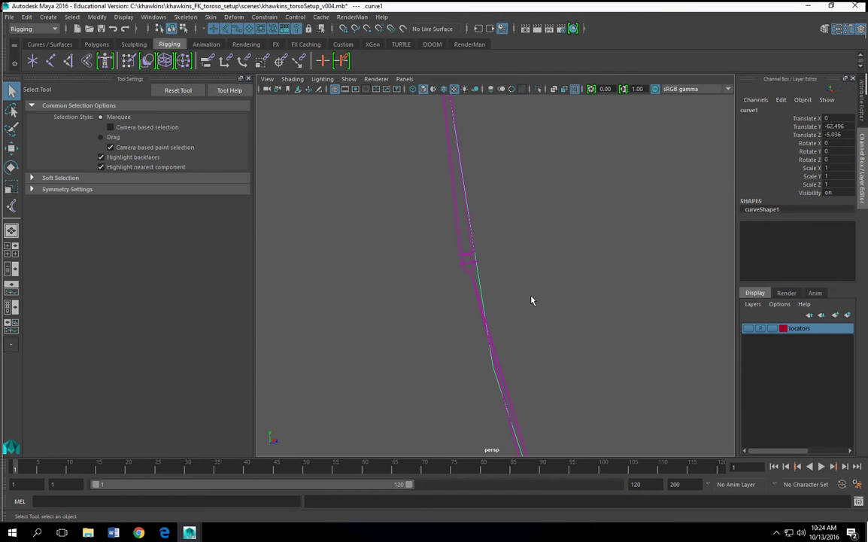
{"action": "right_click_drag", "start_coordinate": [479, 267], "coordinate": [425, 265]}
{"action": "middle_click_drag", "start_coordinate": [542, 280], "coordinate": [569, 490], "text": "alt"}
{"action": "scroll", "coordinate": [508, 318], "scroll_direction": "down", "scroll_amount": 10}
{"action": "middle_click_drag", "start_coordinate": [511, 277], "coordinate": [475, 208], "text": "alt"}
{"action": "left_click_drag", "start_coordinate": [463, 180], "coordinate": [489, 215]}
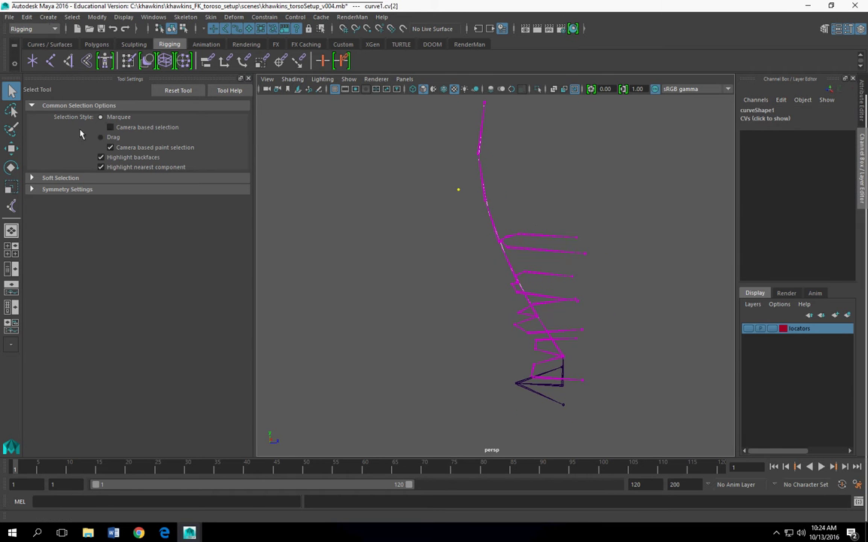
Step: Switch to the Move tool and try to box-select control vertices along the upper part of the curve
{"action": "left_click", "coordinate": [11, 148]}
{"action": "left_click_drag", "start_coordinate": [319, 219], "coordinate": [361, 223], "text": "alt"}
{"action": "left_click_drag", "start_coordinate": [500, 186], "coordinate": [361, 259]}
{"action": "left_click_drag", "start_coordinate": [562, 300], "coordinate": [523, 283], "text": "alt"}
{"action": "left_click", "coordinate": [542, 248]}
{"action": "left_click_drag", "start_coordinate": [543, 247], "coordinate": [525, 229], "text": "alt"}
Step: Return to object selection mode and hide the joint chain that starts at sp1_jnt
{"action": "key", "text": "F8"}
{"action": "key", "text": "F8"}
{"action": "key", "text": "F8"}
{"action": "key", "text": "F8"}
{"action": "left_click", "coordinate": [541, 371]}
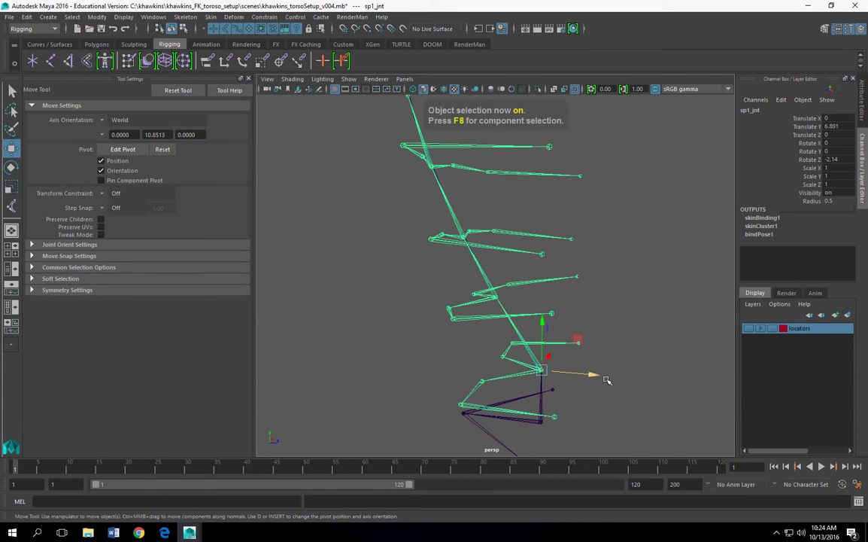
{"action": "key", "text": "ctrl+h"}
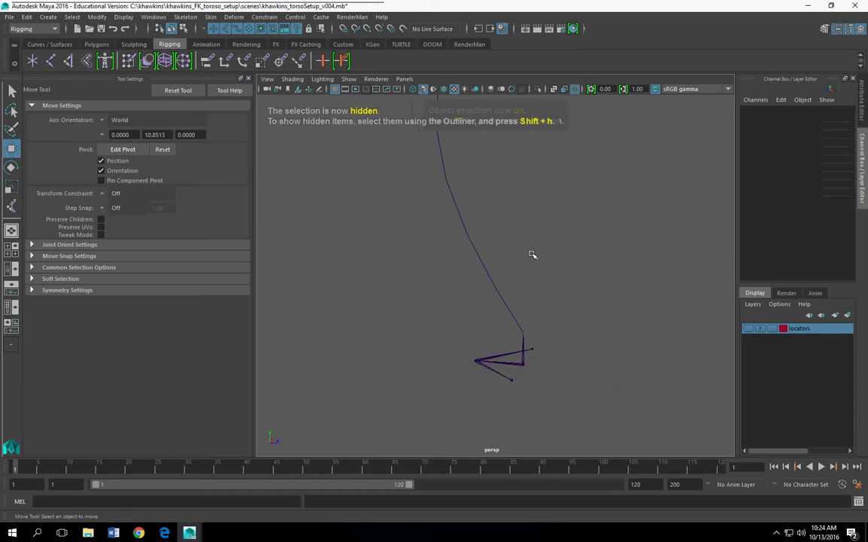
Step: Switch the viewport renderer to Legacy Default Viewport
{"action": "left_click", "coordinate": [381, 81]}
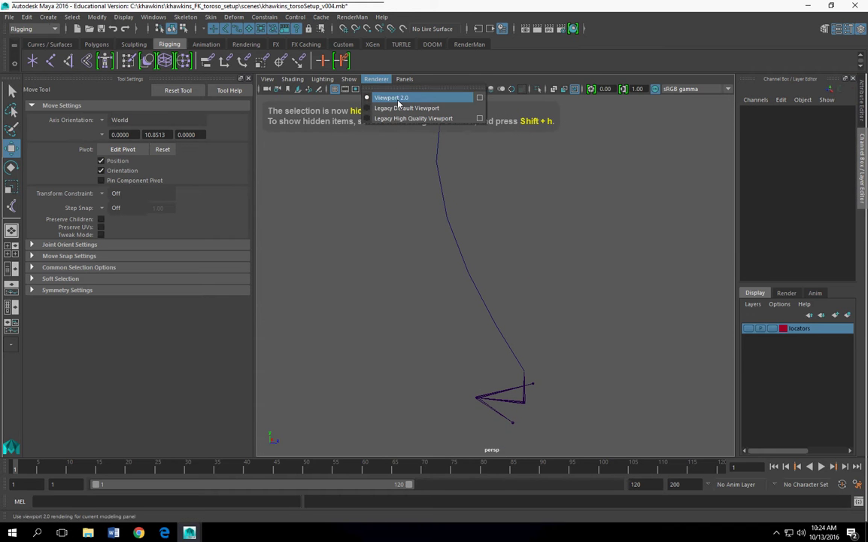
{"action": "left_click", "coordinate": [398, 109]}
{"action": "left_click", "coordinate": [377, 79]}
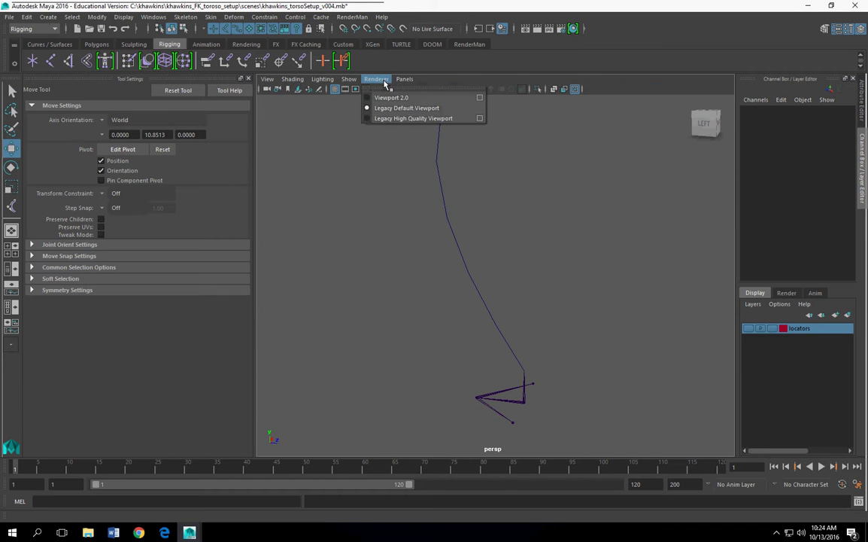
{"action": "left_click", "coordinate": [639, 90]}
Step: Display the spine curve's control vertices and examine where they lie from its top end down to its base
{"action": "middle_click_drag", "start_coordinate": [513, 215], "coordinate": [518, 316], "text": "alt"}
{"action": "scroll", "coordinate": [518, 318], "scroll_direction": "up", "scroll_amount": 2}
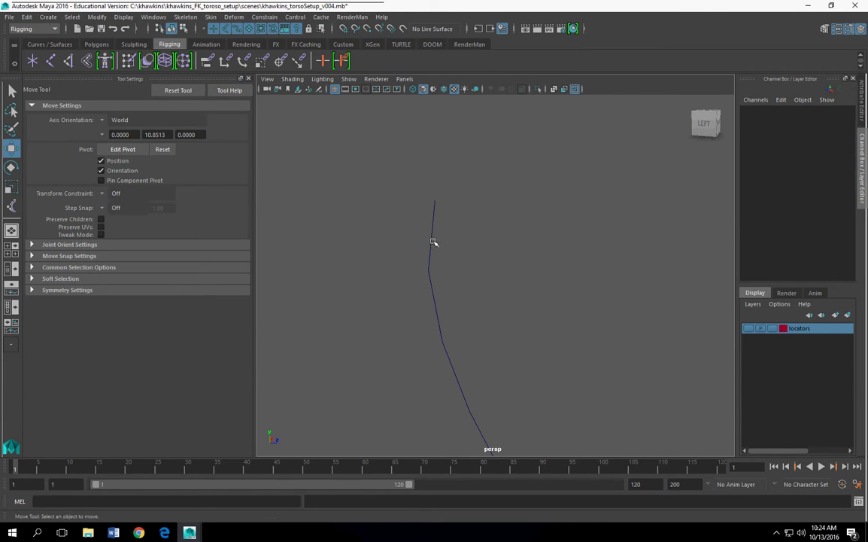
{"action": "left_click", "coordinate": [434, 242]}
{"action": "middle_click_drag", "start_coordinate": [539, 314], "coordinate": [523, 232], "text": "alt"}
{"action": "right_click_drag", "start_coordinate": [448, 243], "coordinate": [397, 241]}
{"action": "left_click_drag", "start_coordinate": [467, 271], "coordinate": [516, 256], "text": "alt"}
{"action": "scroll", "coordinate": [529, 284], "scroll_direction": "up", "scroll_amount": 3}
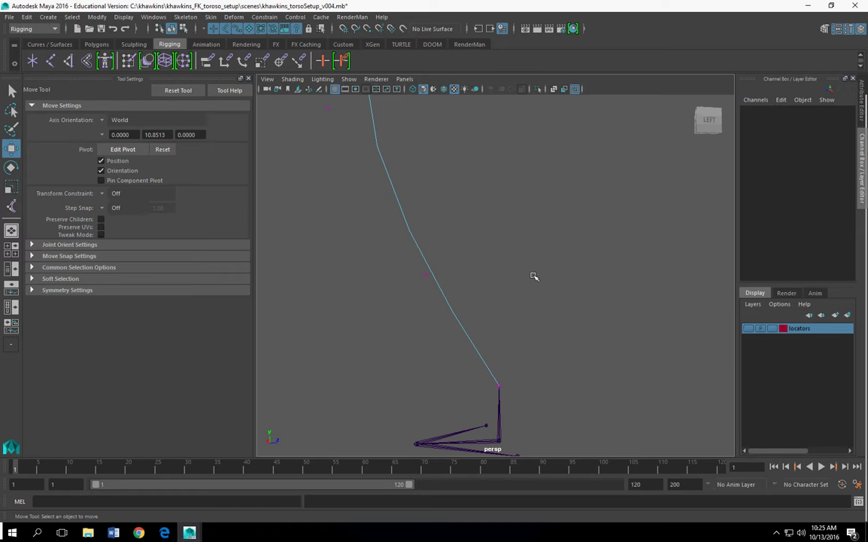
{"action": "scroll", "coordinate": [553, 259], "scroll_direction": "down", "scroll_amount": 2}
{"action": "middle_click_drag", "start_coordinate": [519, 259], "coordinate": [519, 310], "text": "alt"}
{"action": "scroll", "coordinate": [519, 309], "scroll_direction": "up", "scroll_amount": 1}
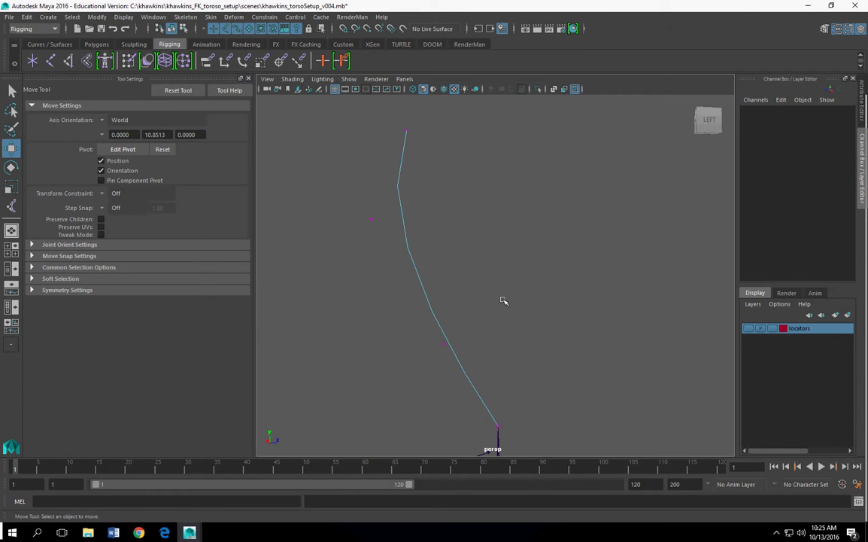
{"action": "left_click_drag", "start_coordinate": [494, 327], "coordinate": [433, 183], "text": "alt"}
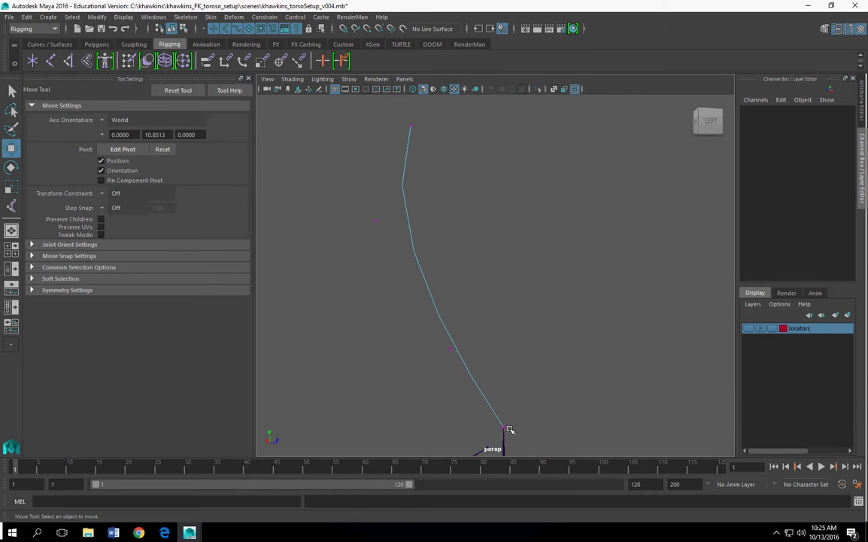
{"action": "left_click_drag", "start_coordinate": [450, 291], "coordinate": [498, 304], "text": "alt"}
Step: Turn off the display of joints in the viewport
{"action": "left_click", "coordinate": [489, 319]}
{"action": "left_click", "coordinate": [509, 359]}
{"action": "left_click", "coordinate": [322, 79]}
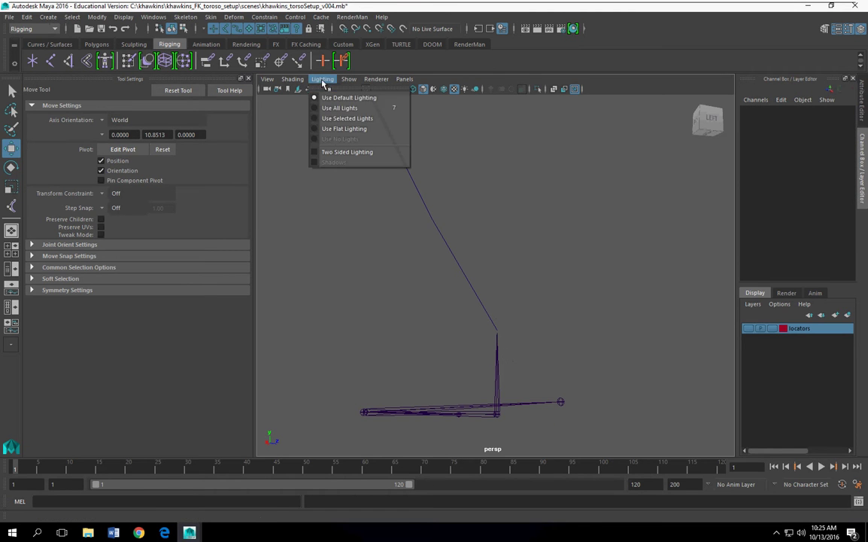
{"action": "left_click", "coordinate": [293, 79]}
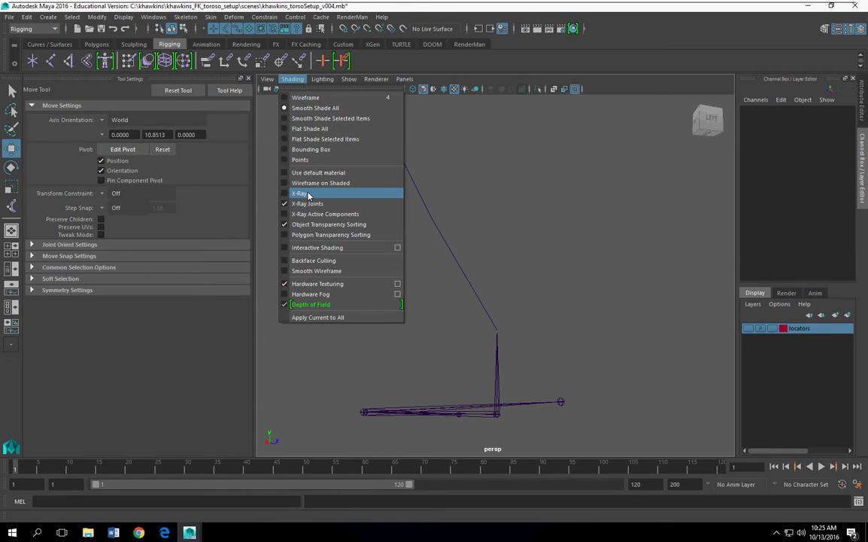
{"action": "left_click", "coordinate": [349, 79]}
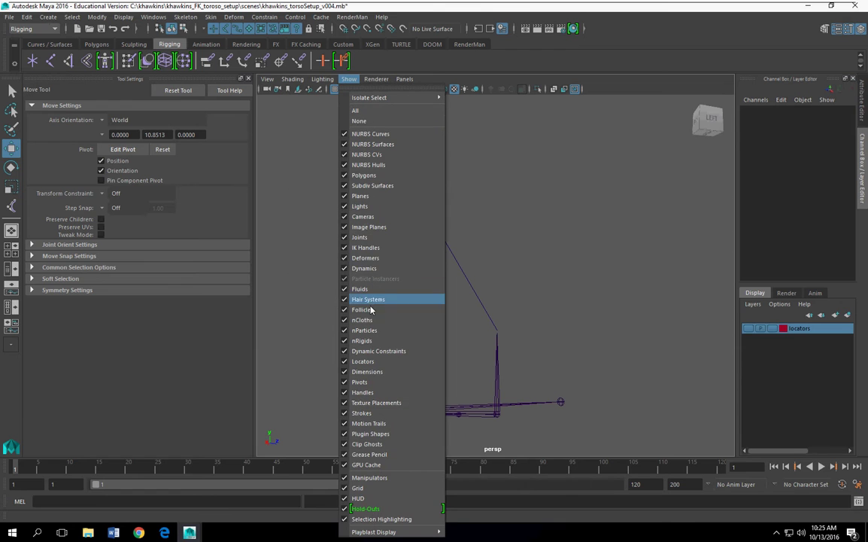
{"action": "left_click", "coordinate": [360, 237]}
Step: Create a cluster on the spine curve's bottom control vertex, with Relative mode off and an envelope of 1.000
{"action": "left_click", "coordinate": [480, 301]}
{"action": "right_click_drag", "start_coordinate": [479, 265], "coordinate": [430, 263]}
{"action": "left_click_drag", "start_coordinate": [459, 291], "coordinate": [585, 289]}
{"action": "middle_click_drag", "start_coordinate": [585, 289], "coordinate": [515, 259], "text": "alt"}
{"action": "key", "text": "space"}
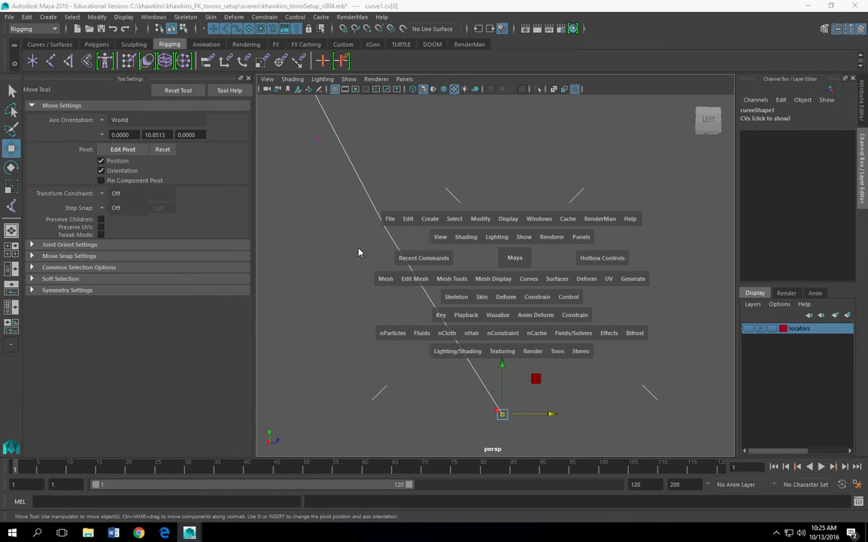
{"action": "left_click", "coordinate": [264, 17]}
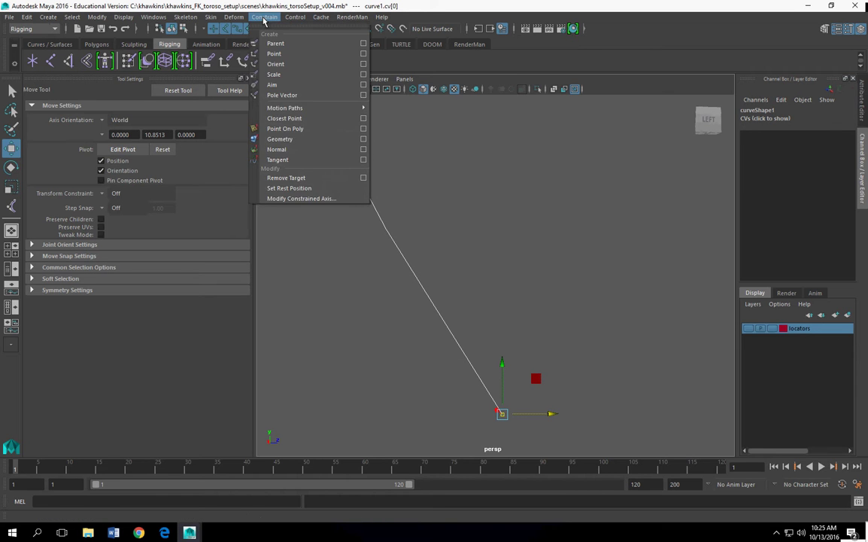
{"action": "mouse_move", "coordinate": [296, 17]}
{"action": "mouse_move", "coordinate": [225, 18]}
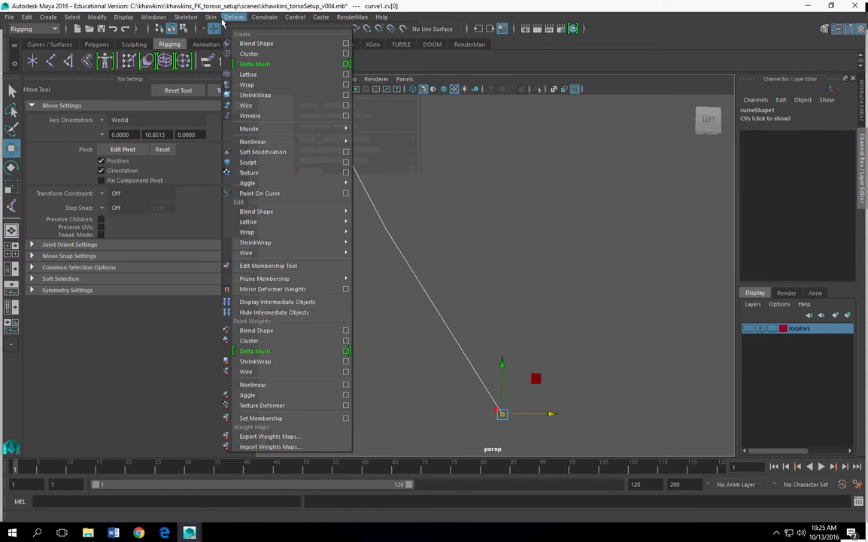
{"action": "left_click", "coordinate": [346, 54]}
{"action": "left_click_drag", "start_coordinate": [583, 203], "coordinate": [656, 55]}
{"action": "scroll", "coordinate": [454, 325], "scroll_direction": "down", "scroll_amount": 6}
{"action": "scroll", "coordinate": [462, 331], "scroll_direction": "up", "scroll_amount": 3}
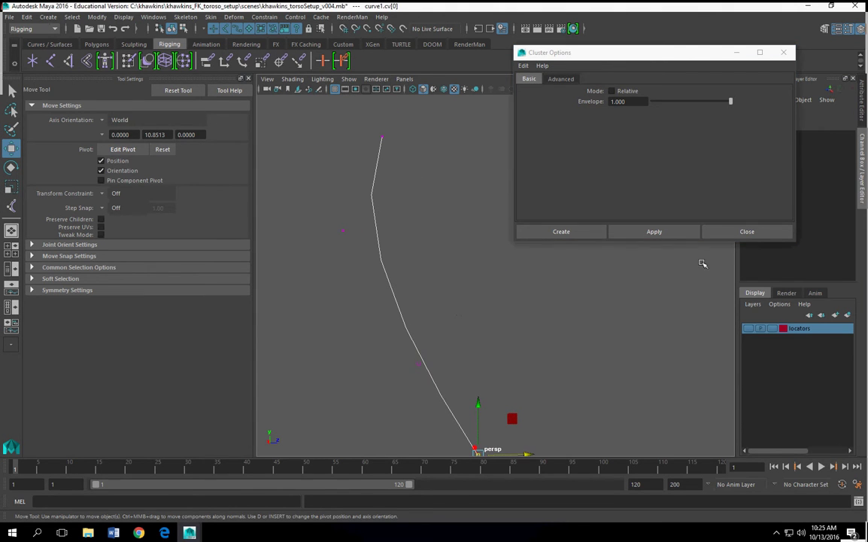
{"action": "left_click", "coordinate": [659, 235]}
Step: Create a cluster with the same settings on the curve's second control vertex from the bottom
{"action": "middle_click_drag", "start_coordinate": [462, 375], "coordinate": [467, 320], "text": "alt"}
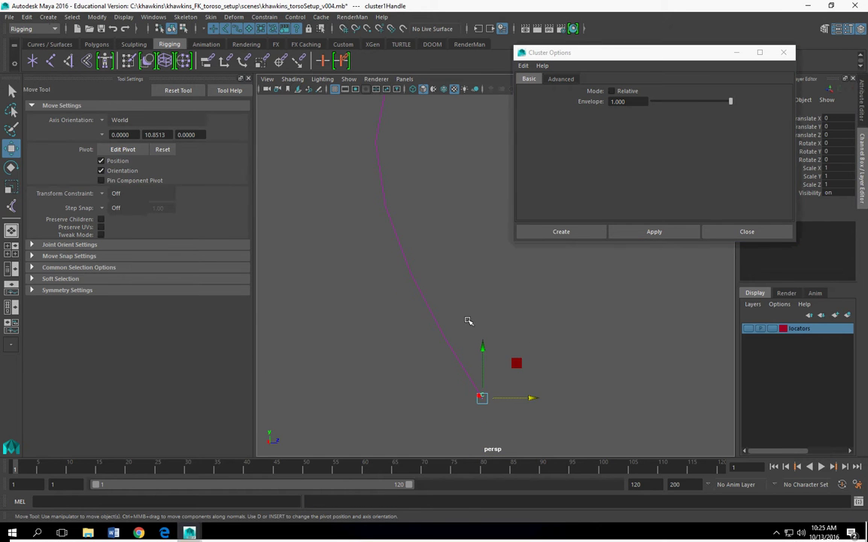
{"action": "right_click_drag", "start_coordinate": [422, 295], "coordinate": [360, 266]}
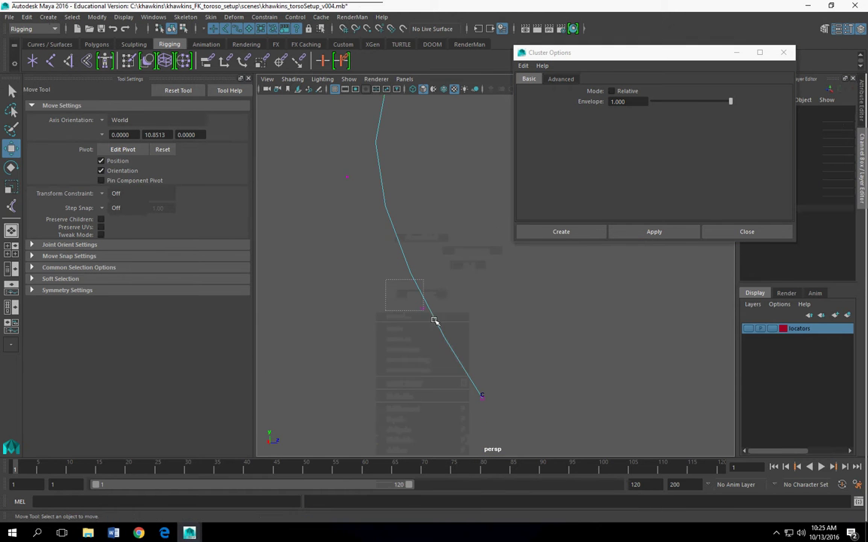
{"action": "left_click_drag", "start_coordinate": [417, 304], "coordinate": [437, 327]}
{"action": "left_click", "coordinate": [653, 231]}
Step: Create a cluster on the curve's third control vertex, the one standing off behind the upper spine
{"action": "middle_click_drag", "start_coordinate": [359, 316], "coordinate": [380, 344], "text": "alt"}
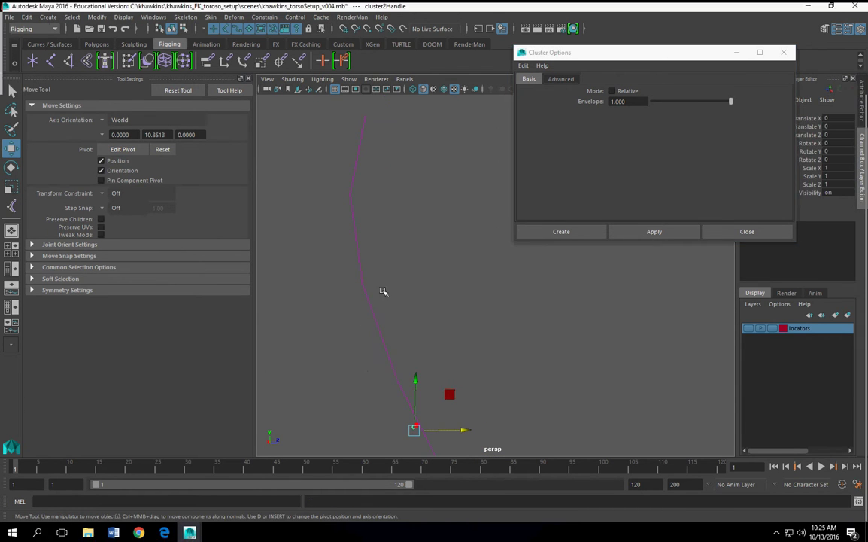
{"action": "left_click", "coordinate": [362, 276]}
{"action": "right_click_drag", "start_coordinate": [362, 272], "coordinate": [313, 235]}
{"action": "left_click_drag", "start_coordinate": [311, 218], "coordinate": [332, 265]}
{"action": "middle_click_drag", "start_coordinate": [404, 298], "coordinate": [444, 425], "text": "alt"}
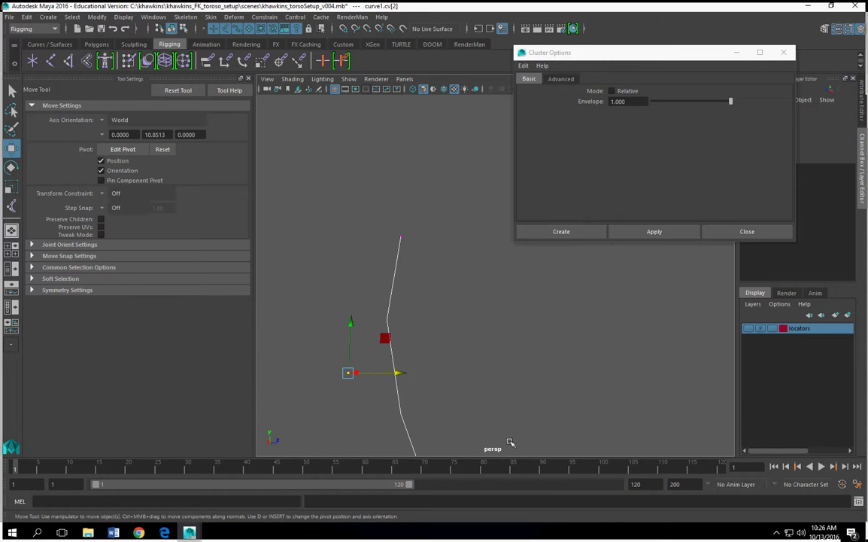
{"action": "left_click", "coordinate": [654, 233]}
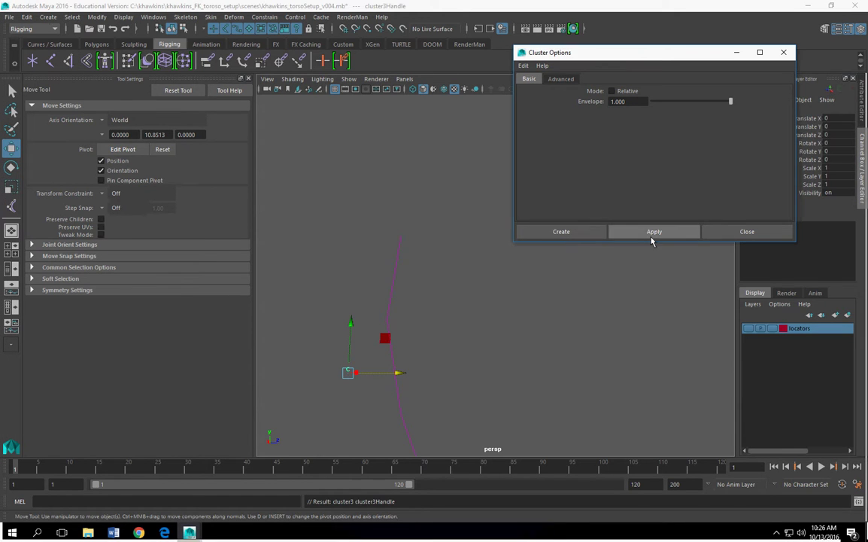
Step: Create a cluster on the curve's top control vertex and close the cluster options
{"action": "left_click", "coordinate": [408, 241]}
{"action": "left_click", "coordinate": [401, 239]}
{"action": "right_click_drag", "start_coordinate": [401, 239], "coordinate": [345, 238]}
{"action": "left_click_drag", "start_coordinate": [362, 201], "coordinate": [438, 251]}
{"action": "left_click", "coordinate": [655, 233]}
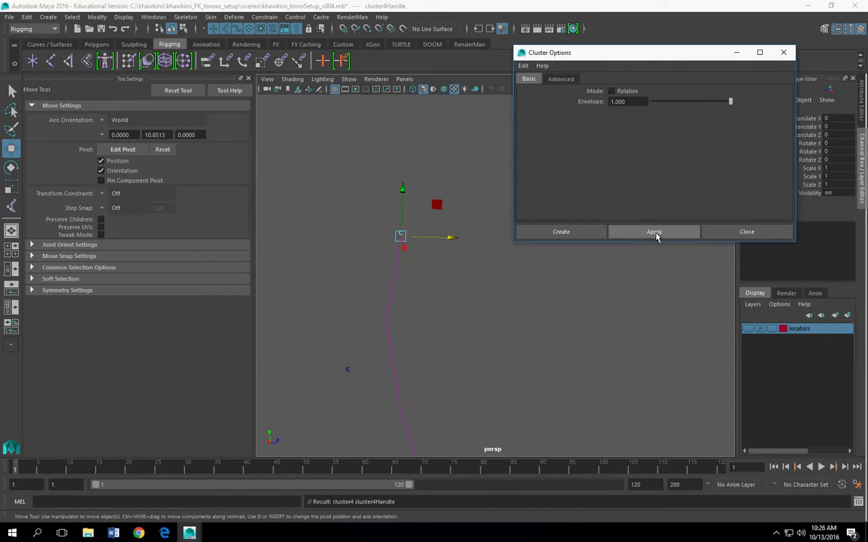
{"action": "right_click_drag", "start_coordinate": [561, 350], "coordinate": [520, 350], "text": "alt"}
{"action": "middle_click_drag", "start_coordinate": [514, 349], "coordinate": [494, 324], "text": "alt"}
{"action": "left_click", "coordinate": [784, 52]}
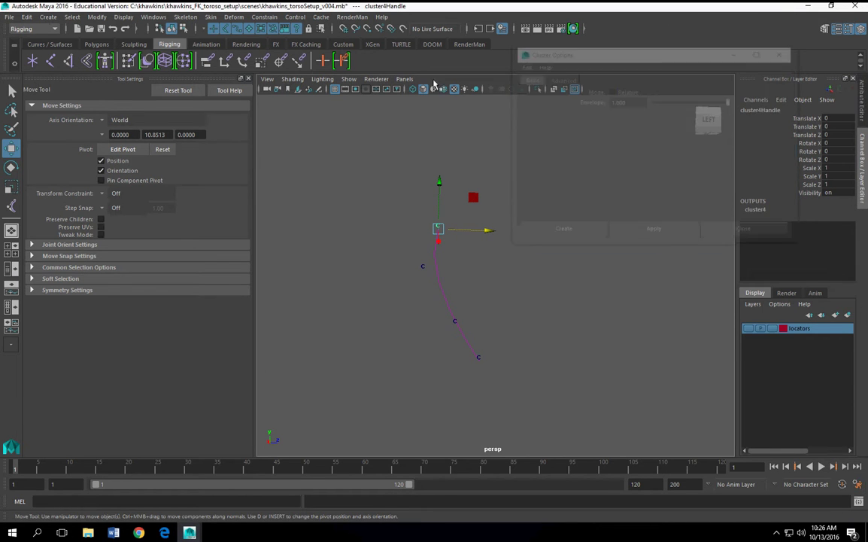
Step: Turn the display of joints back on and show the Outliner beside the perspective view without the tool settings
{"action": "left_click", "coordinate": [350, 81]}
{"action": "left_click", "coordinate": [369, 234]}
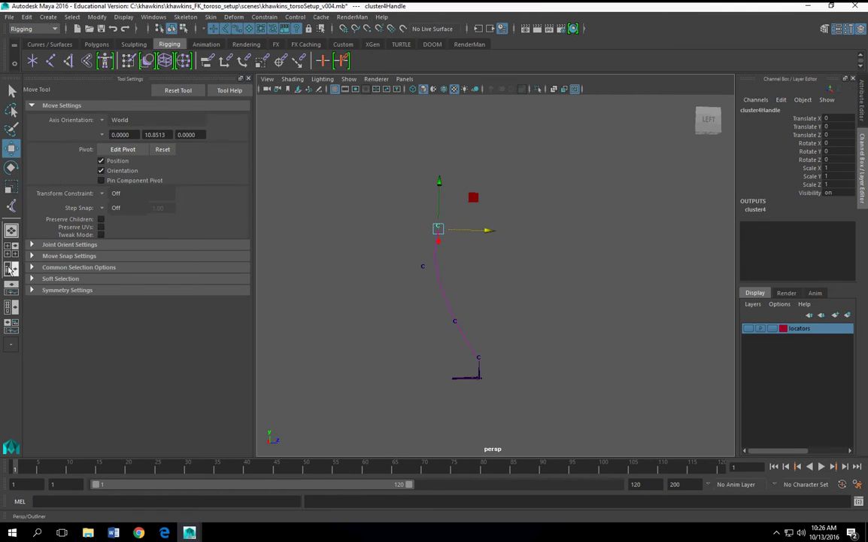
{"action": "left_click", "coordinate": [11, 245]}
{"action": "left_click", "coordinate": [249, 78]}
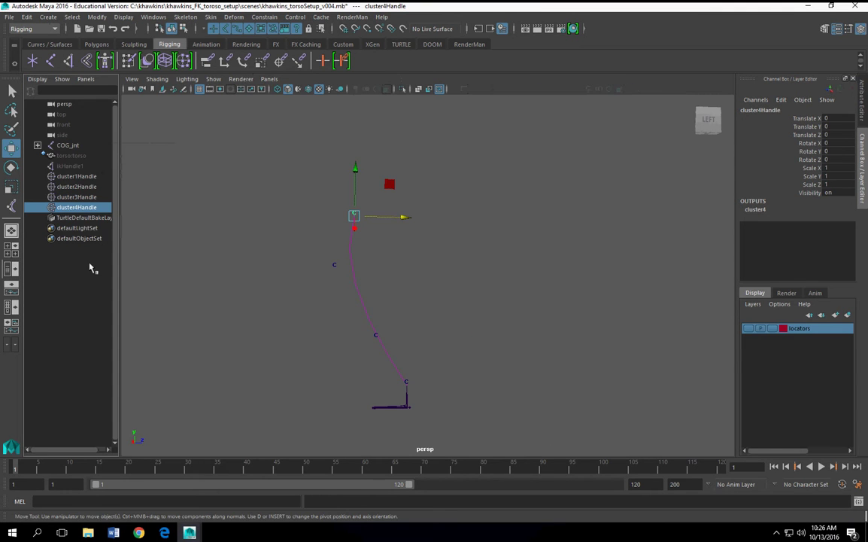
Step: Unhide the torso:torso mesh
{"action": "left_click", "coordinate": [70, 157]}
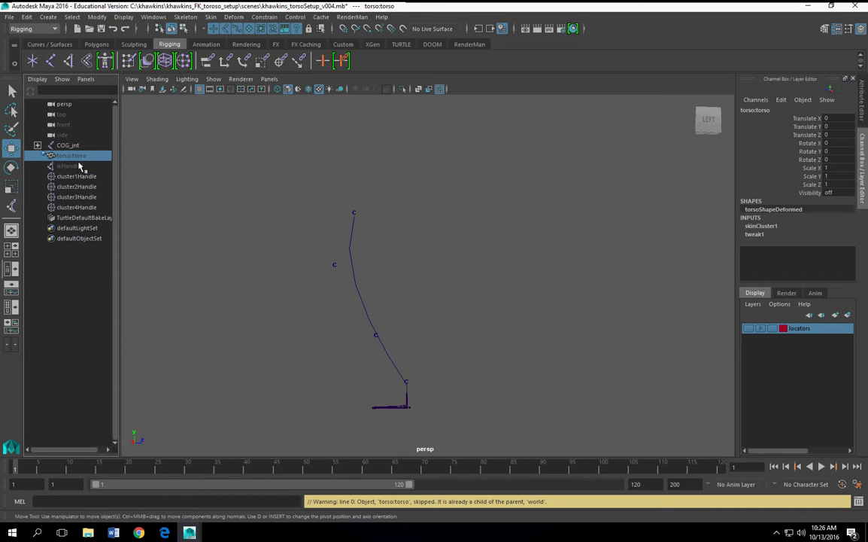
{"action": "key", "text": "shift+h"}
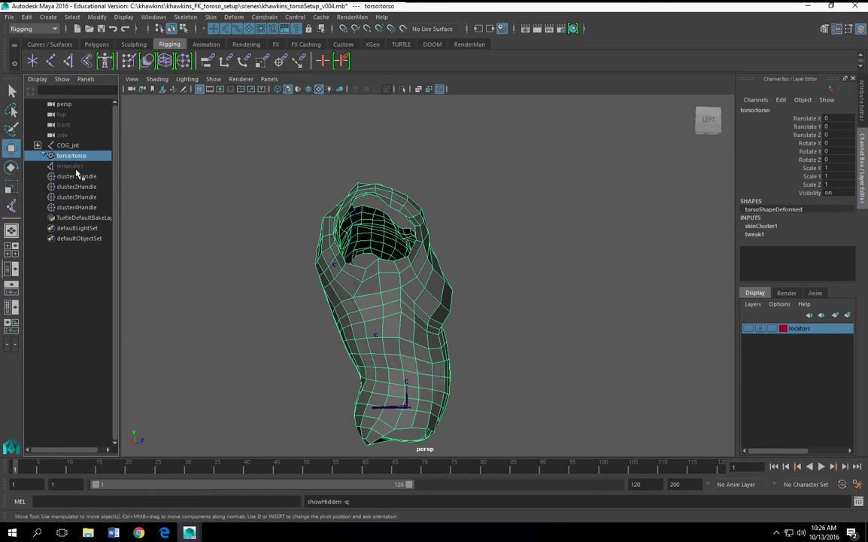
{"action": "left_click", "coordinate": [71, 165]}
Step: Test the top cluster handle by moving it forward along Z, and undo the move
{"action": "left_click_drag", "start_coordinate": [313, 232], "coordinate": [380, 242], "text": "alt"}
{"action": "scroll", "coordinate": [345, 187], "scroll_direction": "up", "scroll_amount": 4}
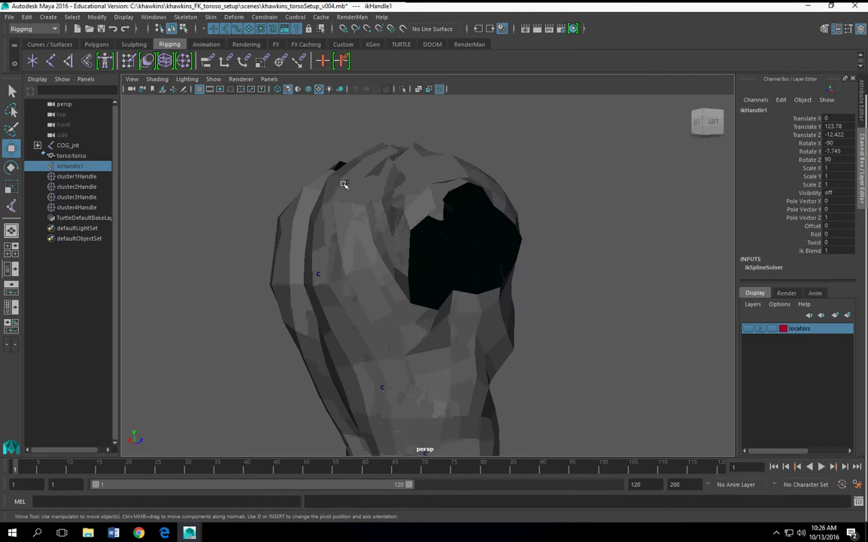
{"action": "left_click", "coordinate": [348, 183]}
{"action": "left_click_drag", "start_coordinate": [349, 183], "coordinate": [406, 250], "text": "alt"}
{"action": "left_click", "coordinate": [356, 206], "text": "shift"}
{"action": "left_click", "coordinate": [377, 219], "text": "shift"}
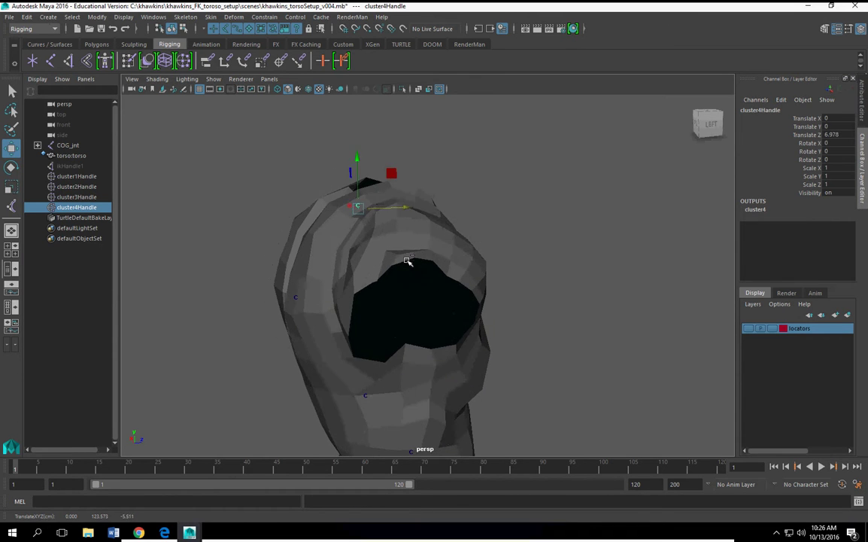
{"action": "key", "text": "ctrl+z"}
Step: Add the other three cluster handles to the selection, test the clusters' effect on the torso by moving them, and undo it
{"action": "scroll", "coordinate": [452, 324], "scroll_direction": "down", "scroll_amount": 3}
{"action": "middle_click_drag", "start_coordinate": [500, 401], "coordinate": [511, 307], "text": "alt"}
{"action": "left_click", "coordinate": [73, 178], "text": "ctrl"}
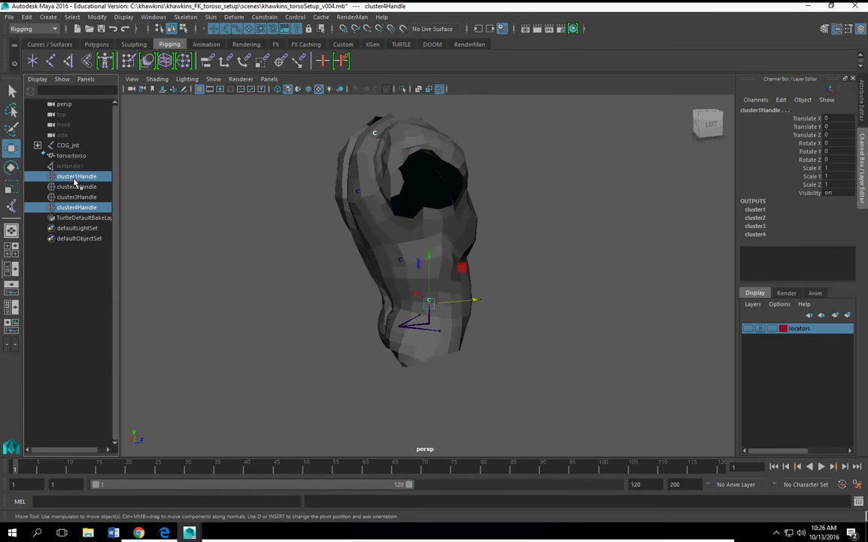
{"action": "left_click", "coordinate": [77, 188], "text": "ctrl"}
{"action": "left_click", "coordinate": [79, 197], "text": "ctrl"}
{"action": "left_click_drag", "start_coordinate": [453, 287], "coordinate": [403, 204], "text": "alt"}
{"action": "key", "text": "ctrl+z"}
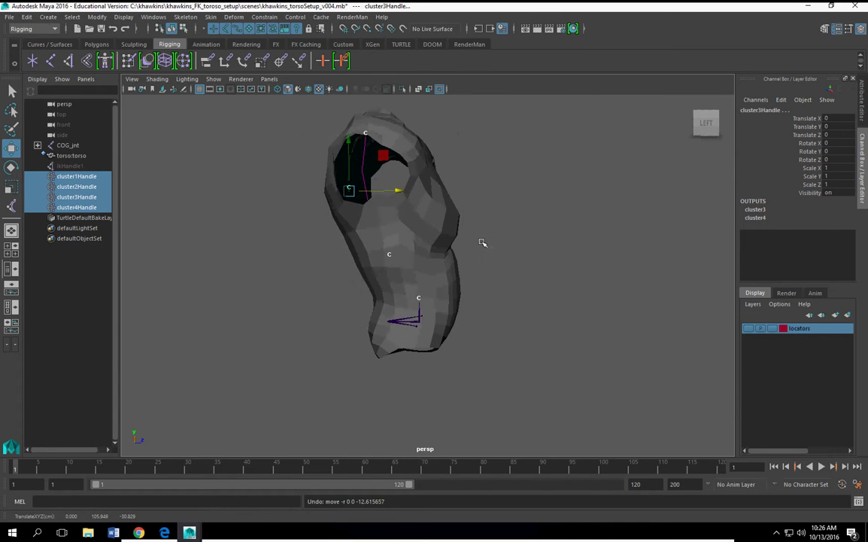
Step: Hide the torso mesh to expose the spine curve
{"action": "mouse_move", "coordinate": [423, 298]}
{"action": "left_mouse_down", "text": "alt"}
{"action": "mouse_move", "coordinate": [413, 293]}
{"action": "mouse_move", "coordinate": [419, 296]}
{"action": "left_mouse_up", "text": "alt"}
{"action": "right_click_drag", "start_coordinate": [420, 296], "coordinate": [452, 304], "text": "alt"}
{"action": "middle_click_drag", "start_coordinate": [434, 255], "coordinate": [450, 329], "text": "alt"}
{"action": "left_click_drag", "start_coordinate": [450, 328], "coordinate": [562, 260], "text": "alt"}
{"action": "left_click", "coordinate": [482, 127]}
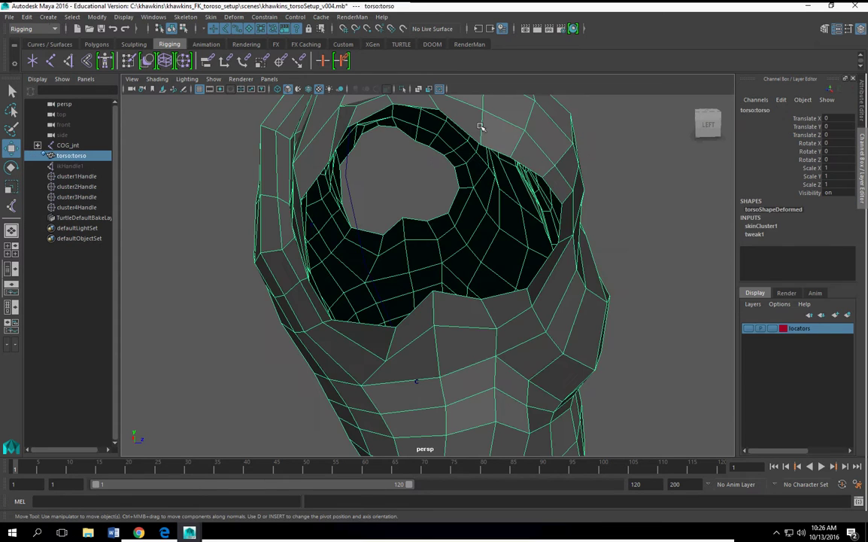
{"action": "key", "text": "ctrl+h"}
Step: Unparent curve1 from the COG_jnt hierarchy so that it sits at the world level
{"action": "right_click_drag", "start_coordinate": [428, 239], "coordinate": [404, 225], "text": "alt"}
{"action": "left_click", "coordinate": [390, 211]}
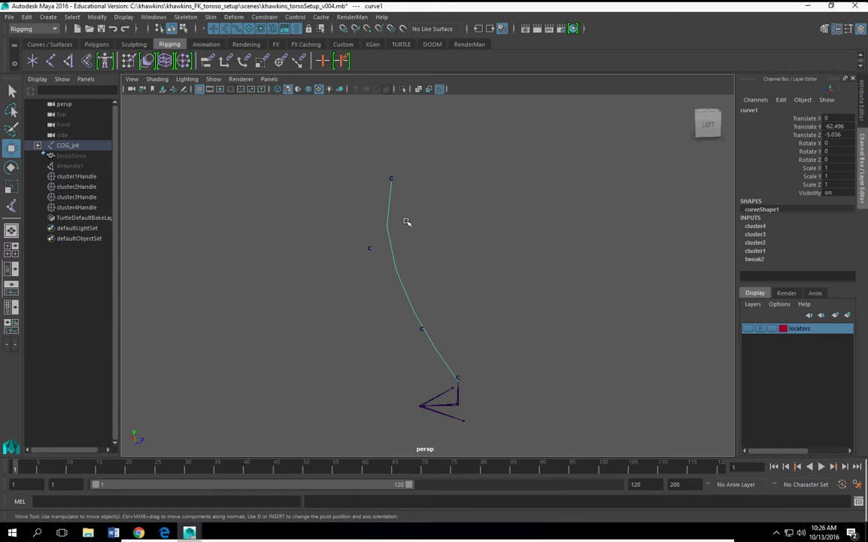
{"action": "key", "text": "shift+p"}
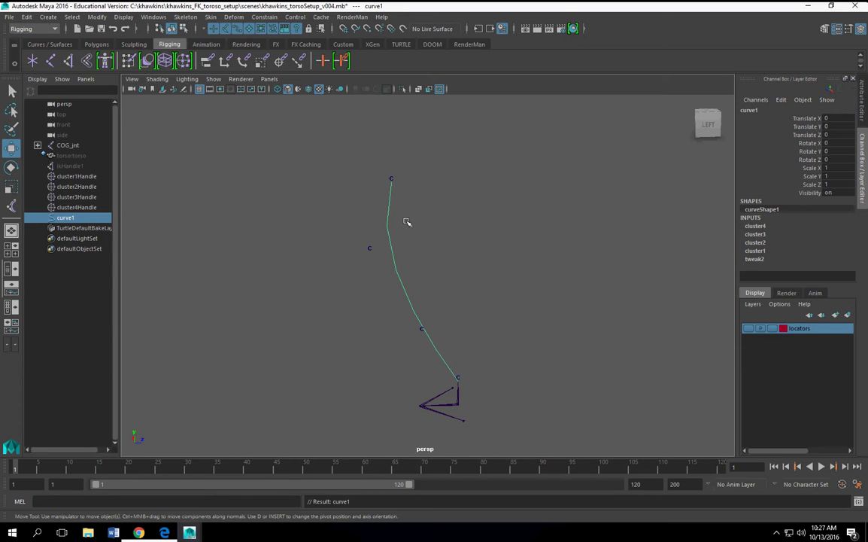
Step: Inspect the four clusters along the spine curve by selecting them from the lowest up to the top one, and clear the selection
{"action": "left_click_drag", "start_coordinate": [397, 265], "coordinate": [492, 316], "text": "alt"}
{"action": "left_click", "coordinate": [509, 321]}
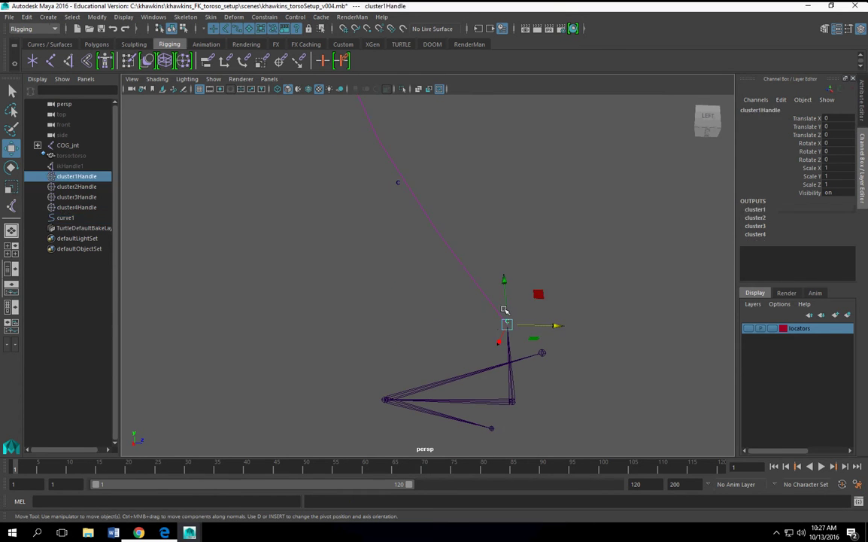
{"action": "scroll", "coordinate": [391, 277], "scroll_direction": "up", "scroll_amount": 3}
{"action": "left_click", "coordinate": [400, 277], "text": "shift"}
{"action": "scroll", "coordinate": [393, 226], "scroll_direction": "down", "scroll_amount": 4}
{"action": "left_click_drag", "start_coordinate": [272, 233], "coordinate": [328, 277], "text": "shift"}
{"action": "left_click_drag", "start_coordinate": [331, 130], "coordinate": [367, 159], "text": "shift"}
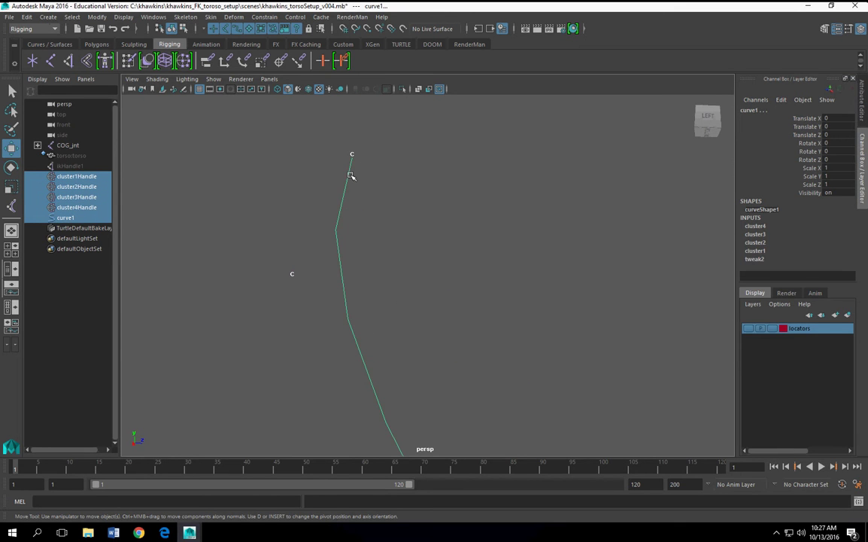
{"action": "left_click", "coordinate": [348, 175], "text": "shift"}
{"action": "scroll", "coordinate": [482, 310], "scroll_direction": "down", "scroll_amount": 4}
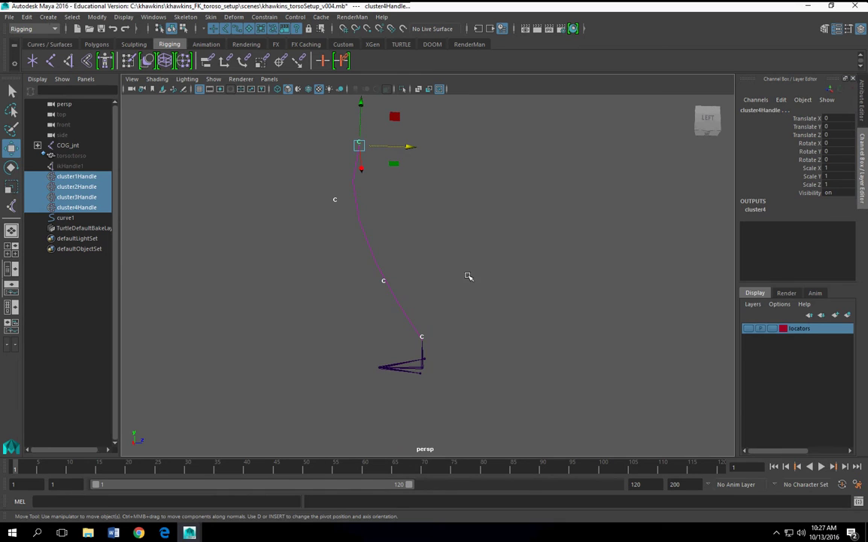
{"action": "left_click", "coordinate": [486, 295]}
{"action": "scroll", "coordinate": [506, 318], "scroll_direction": "down", "scroll_amount": 3}
{"action": "left_click_drag", "start_coordinate": [490, 337], "coordinate": [490, 341], "text": "alt"}
{"action": "scroll", "coordinate": [467, 322], "scroll_direction": "up", "scroll_amount": 6}
{"action": "scroll", "coordinate": [465, 331], "scroll_direction": "down", "scroll_amount": 2}
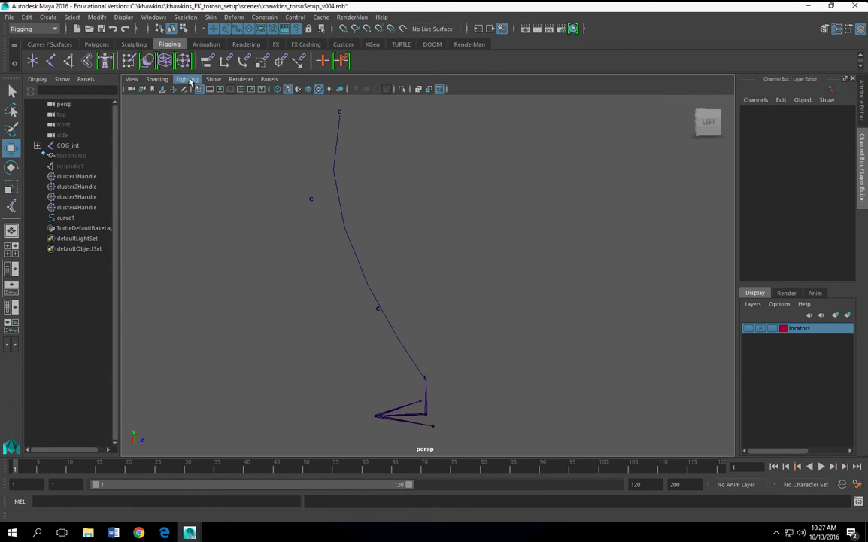
Step: Show all hidden objects in the scene, including the torso mesh and the spine joints
{"action": "left_click", "coordinate": [214, 79]}
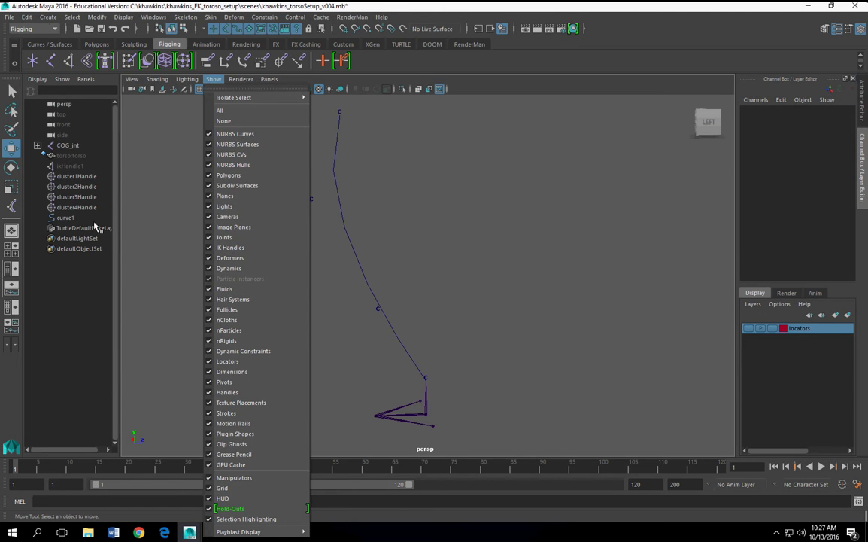
{"action": "left_click", "coordinate": [66, 167]}
{"action": "left_click", "coordinate": [66, 156]}
{"action": "left_click", "coordinate": [67, 145]}
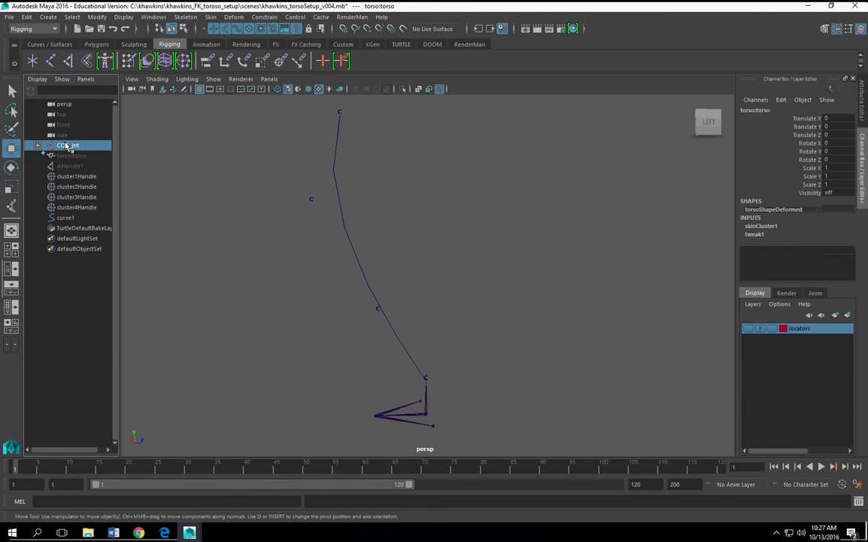
{"action": "left_click", "coordinate": [214, 79]}
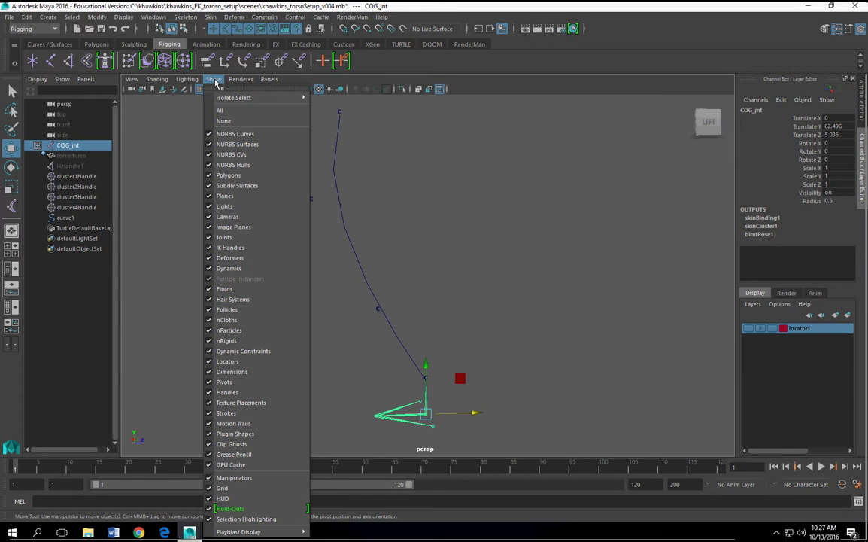
{"action": "left_click", "coordinate": [533, 101]}
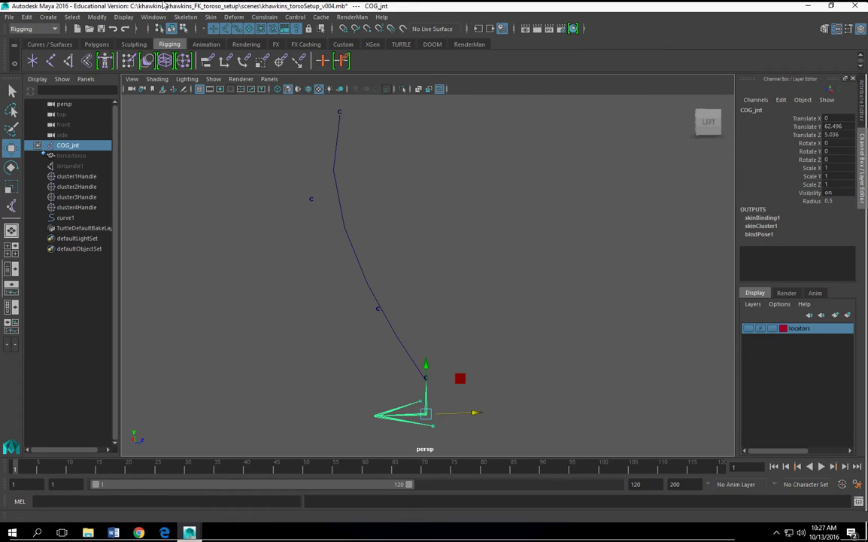
{"action": "left_click", "coordinate": [124, 16]}
{"action": "mouse_move", "coordinate": [137, 91]}
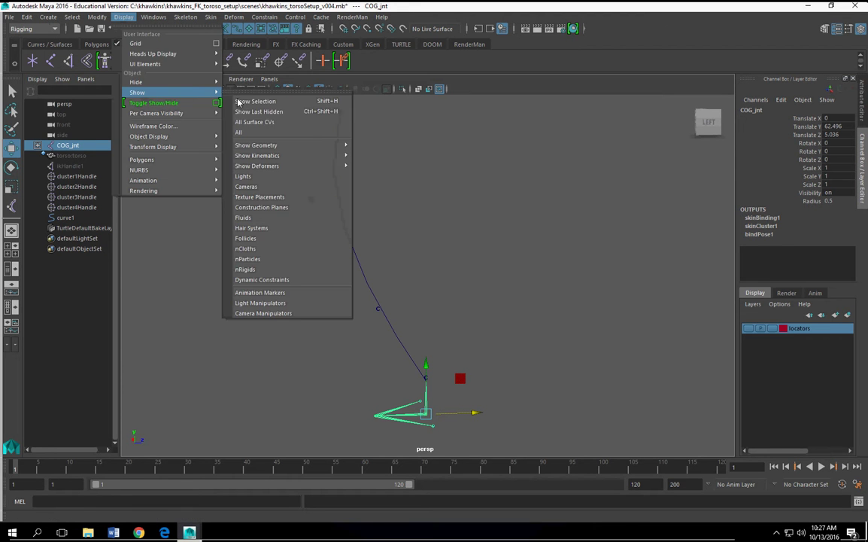
{"action": "left_click", "coordinate": [253, 136]}
Step: Hide the torso mesh, the top, front and side cameras, and ikHandle1
{"action": "left_click", "coordinate": [316, 223]}
{"action": "left_click", "coordinate": [316, 254]}
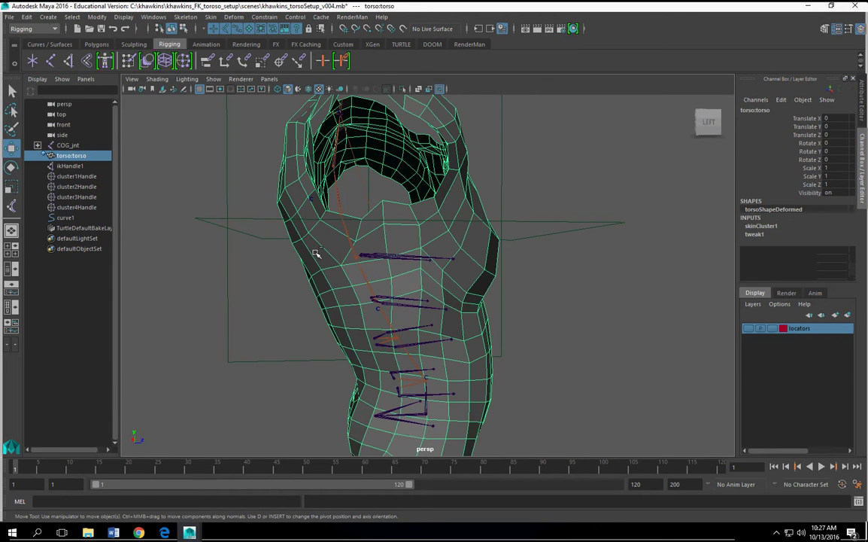
{"action": "key", "text": "ctrl+h"}
{"action": "left_click_drag", "start_coordinate": [485, 253], "coordinate": [640, 343]}
{"action": "key", "text": "ctrl+h"}
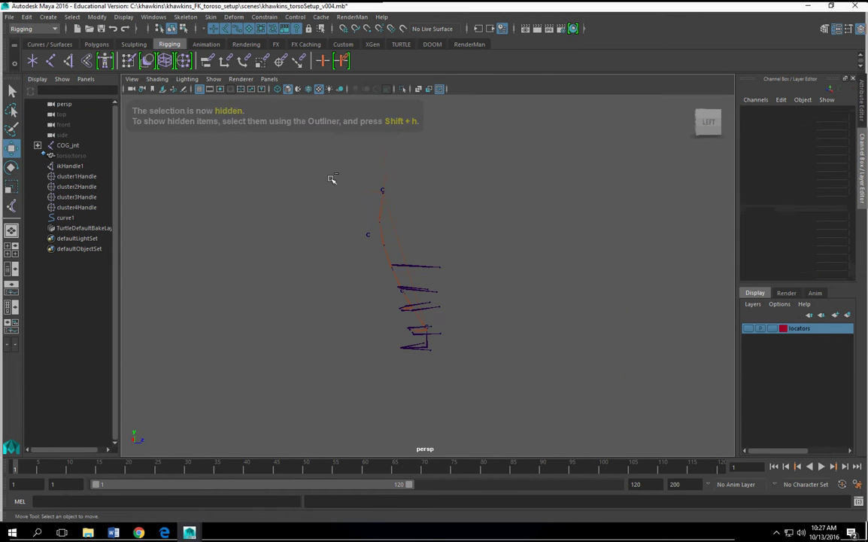
{"action": "left_click", "coordinate": [385, 184]}
{"action": "key", "text": "ctrl+h"}
Step: Examine where the lowest cluster sits relative to the base of the spine curve and its joint
{"action": "scroll", "coordinate": [444, 257], "scroll_direction": "up", "scroll_amount": 6}
{"action": "middle_click_drag", "start_coordinate": [483, 351], "coordinate": [459, 279], "text": "alt"}
{"action": "left_click_drag", "start_coordinate": [459, 280], "coordinate": [433, 234], "text": "alt"}
{"action": "middle_click_drag", "start_coordinate": [432, 234], "coordinate": [402, 256], "text": "alt"}
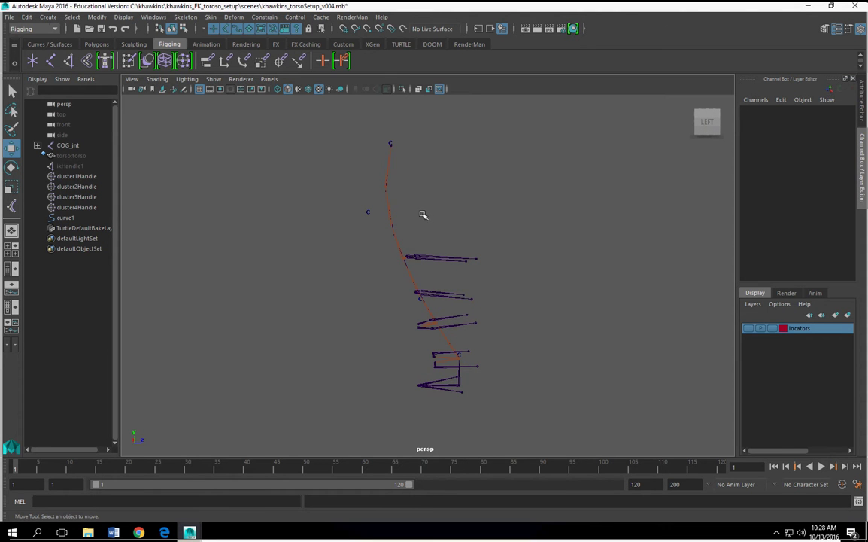
{"action": "right_click_drag", "start_coordinate": [425, 215], "coordinate": [450, 310], "text": "alt"}
{"action": "middle_click_drag", "start_coordinate": [528, 353], "coordinate": [525, 221], "text": "alt"}
{"action": "right_click_drag", "start_coordinate": [525, 221], "coordinate": [560, 277], "text": "alt"}
{"action": "middle_click_drag", "start_coordinate": [560, 277], "coordinate": [492, 304], "text": "alt"}
{"action": "right_click_drag", "start_coordinate": [492, 296], "coordinate": [509, 324], "text": "alt"}
{"action": "middle_click_drag", "start_coordinate": [509, 325], "coordinate": [465, 252], "text": "alt"}
{"action": "right_click_drag", "start_coordinate": [465, 252], "coordinate": [482, 288], "text": "alt"}
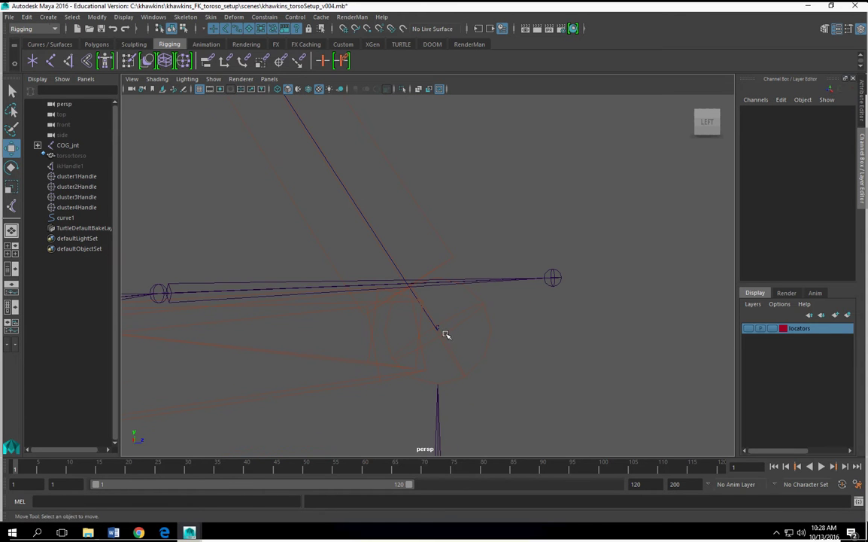
Step: Put cluster1Handle, at the base of the spine curve, into a group of its own
{"action": "left_click", "coordinate": [75, 207]}
{"action": "key", "text": "f"}
{"action": "left_click", "coordinate": [76, 176]}
{"action": "key", "text": "f"}
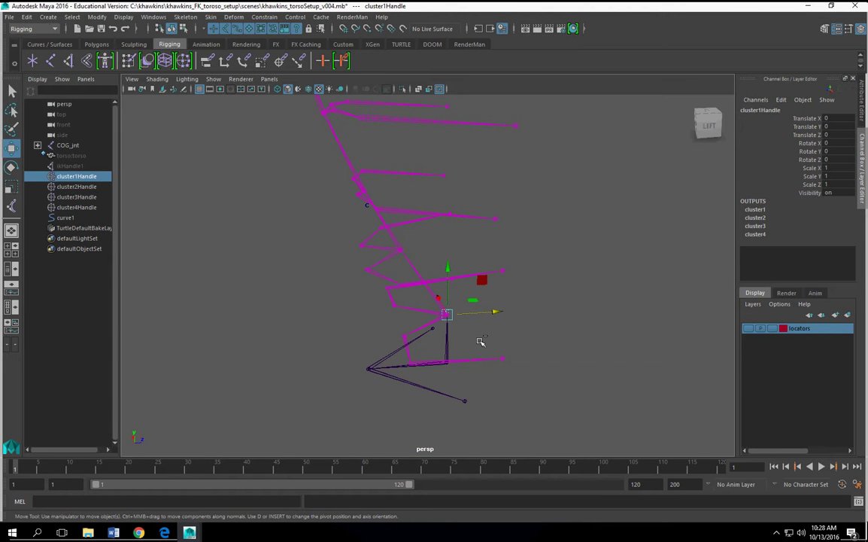
{"action": "key", "text": "ctrl+g"}
{"action": "key", "text": "f"}
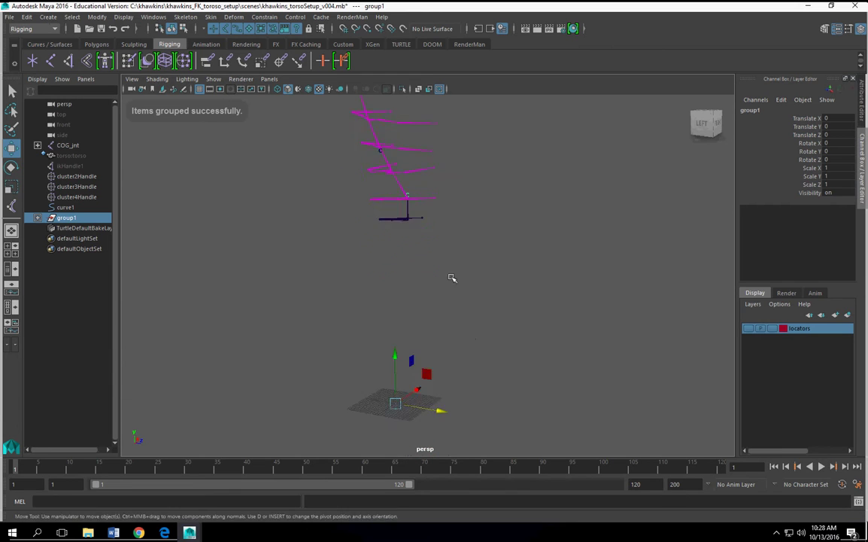
Step: Snap the pivot of cluster1Handle's group from the world origin to the joint at the base of the spine curve
{"action": "key", "text": "Insert"}
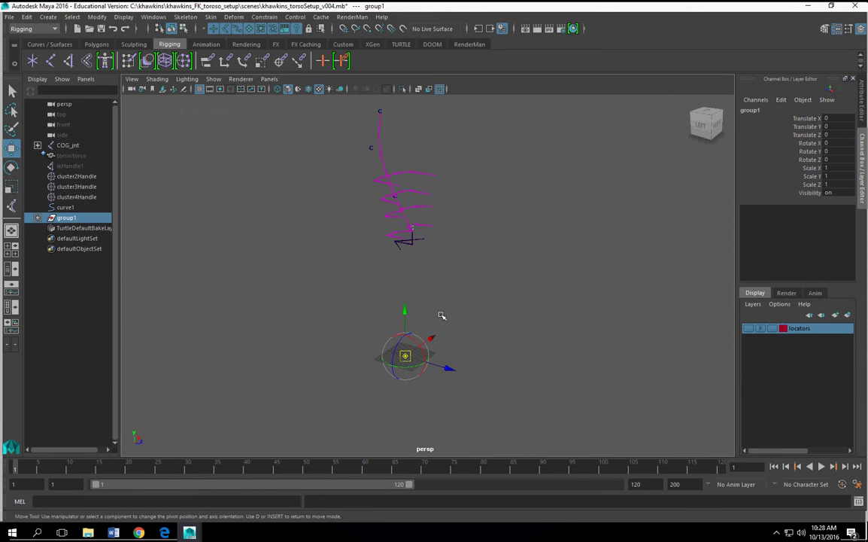
{"action": "scroll", "coordinate": [440, 314], "scroll_direction": "up", "scroll_amount": 2}
{"action": "key", "text": "v"}
{"action": "left_click_drag", "start_coordinate": [394, 393], "coordinate": [411, 211]}
{"action": "middle_click_drag", "start_coordinate": [412, 212], "coordinate": [429, 265], "text": "alt"}
{"action": "scroll", "coordinate": [430, 268], "scroll_direction": "up", "scroll_amount": 5}
{"action": "left_click_drag", "start_coordinate": [430, 274], "coordinate": [460, 269], "text": "alt"}
{"action": "middle_click_drag", "start_coordinate": [460, 268], "coordinate": [457, 342], "text": "alt"}
{"action": "scroll", "coordinate": [458, 342], "scroll_direction": "up", "scroll_amount": 3}
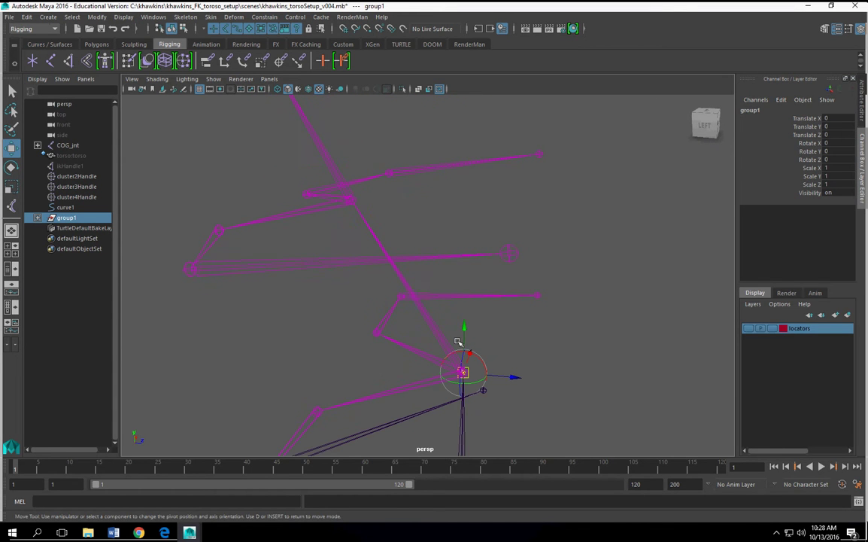
{"action": "scroll", "coordinate": [472, 326], "scroll_direction": "down", "scroll_amount": 3}
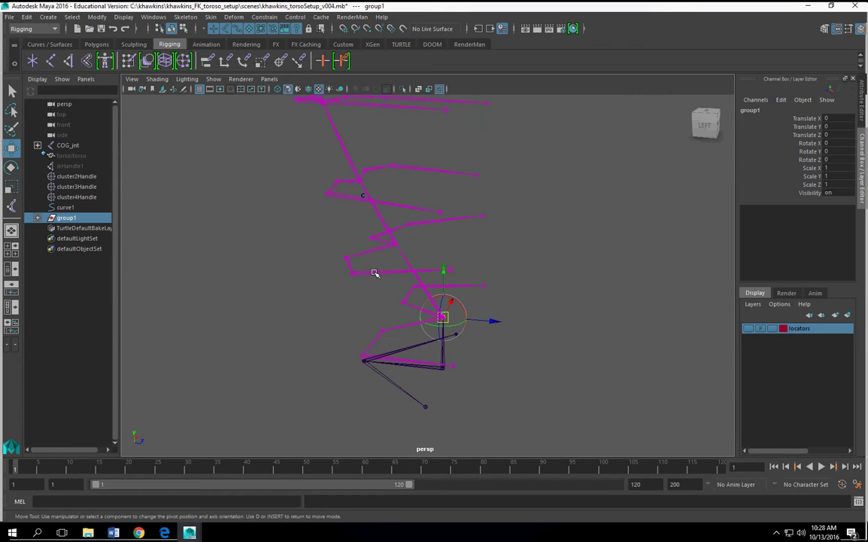
Step: Put cluster2Handle into a group of its own
{"action": "left_click", "coordinate": [78, 177]}
{"action": "key", "text": "f"}
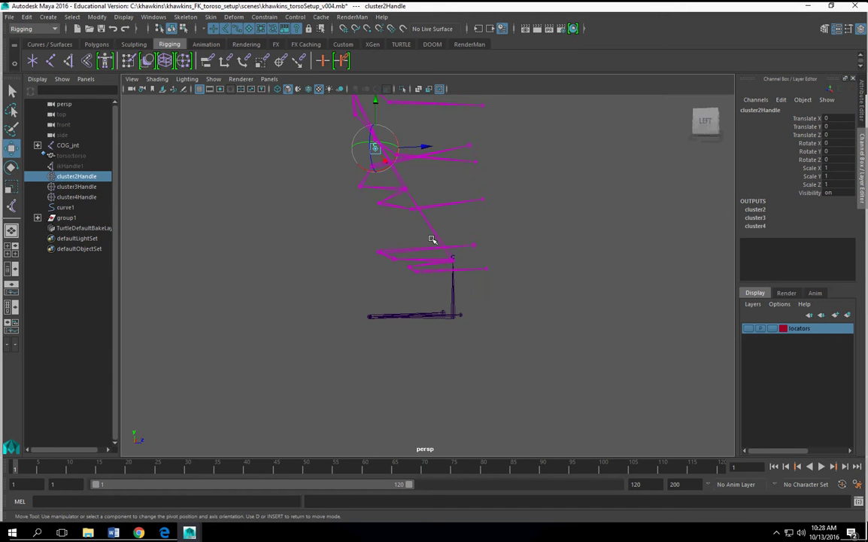
{"action": "middle_click_drag", "start_coordinate": [422, 363], "coordinate": [431, 307], "text": "alt"}
{"action": "mouse_move", "coordinate": [414, 313]}
{"action": "left_mouse_down", "text": "alt"}
{"action": "mouse_move", "coordinate": [398, 323]}
{"action": "mouse_move", "coordinate": [406, 315]}
{"action": "left_mouse_up", "text": "alt"}
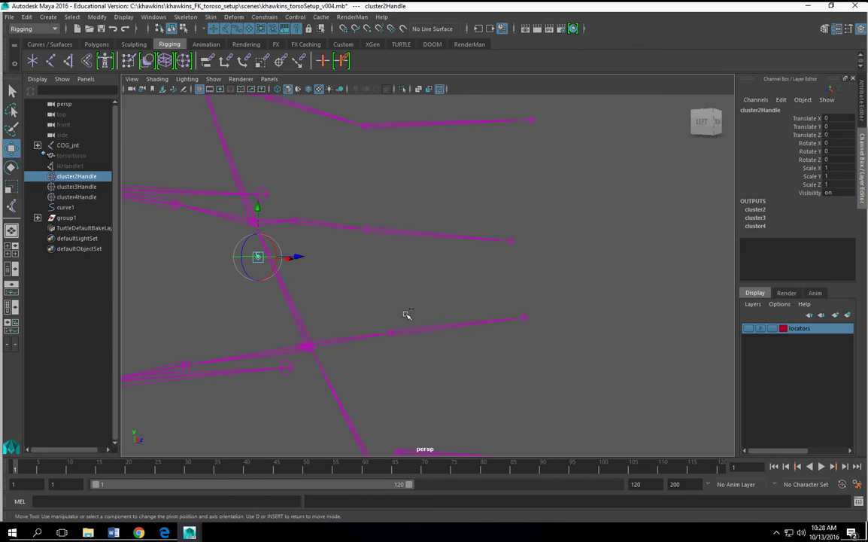
{"action": "key", "text": "ctrl+g"}
Step: Snap the pivot of cluster2Handle's group to the spine joint just below the second cluster
{"action": "scroll", "coordinate": [408, 286], "scroll_direction": "down", "scroll_amount": 8}
{"action": "scroll", "coordinate": [452, 331], "scroll_direction": "up", "scroll_amount": 2}
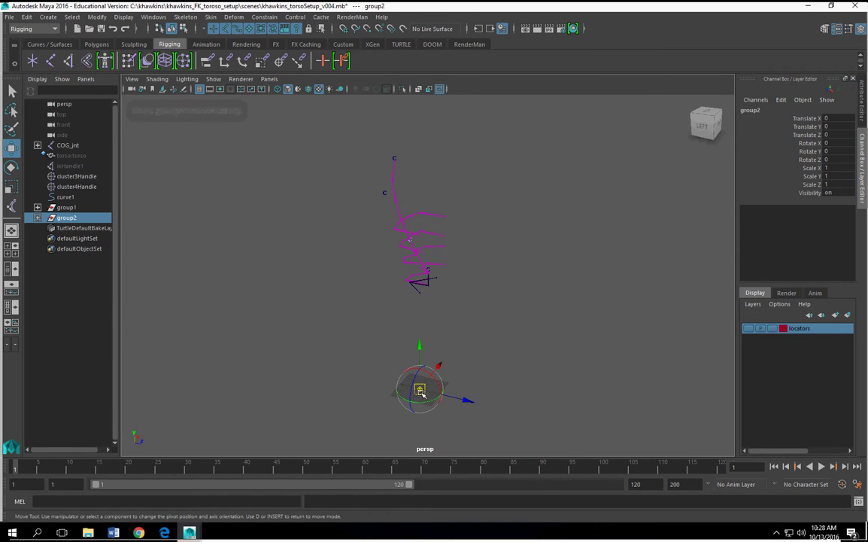
{"action": "left_click_drag", "start_coordinate": [419, 389], "coordinate": [413, 251]}
{"action": "scroll", "coordinate": [415, 251], "scroll_direction": "up", "scroll_amount": 6}
{"action": "middle_click_drag", "start_coordinate": [431, 253], "coordinate": [461, 331], "text": "alt"}
{"action": "left_click_drag", "start_coordinate": [461, 331], "coordinate": [438, 312], "text": "alt"}
{"action": "middle_click_drag", "start_coordinate": [438, 312], "coordinate": [468, 322], "text": "alt"}
{"action": "scroll", "coordinate": [468, 322], "scroll_direction": "up", "scroll_amount": 2}
{"action": "left_click_drag", "start_coordinate": [446, 344], "coordinate": [351, 252], "text": "alt"}
{"action": "scroll", "coordinate": [448, 302], "scroll_direction": "down", "scroll_amount": 4}
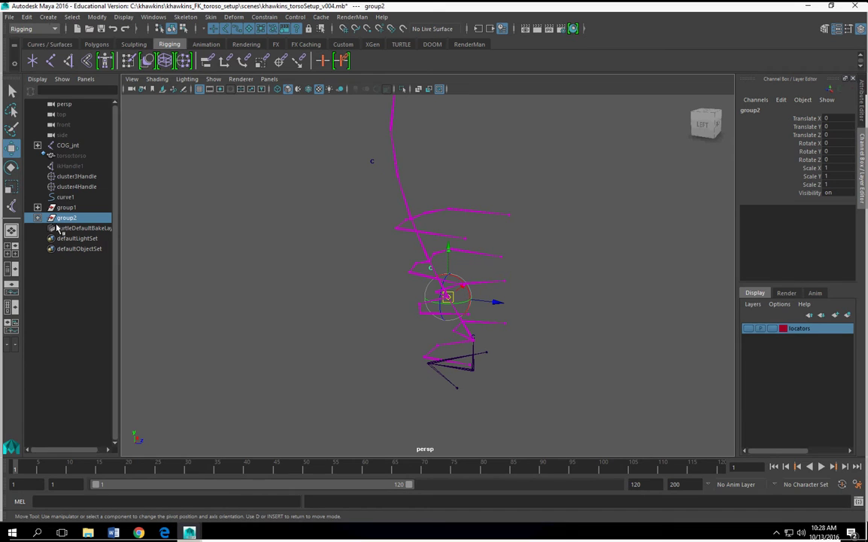
Step: Put cluster3Handle into a group of its own
{"action": "left_click", "coordinate": [76, 187]}
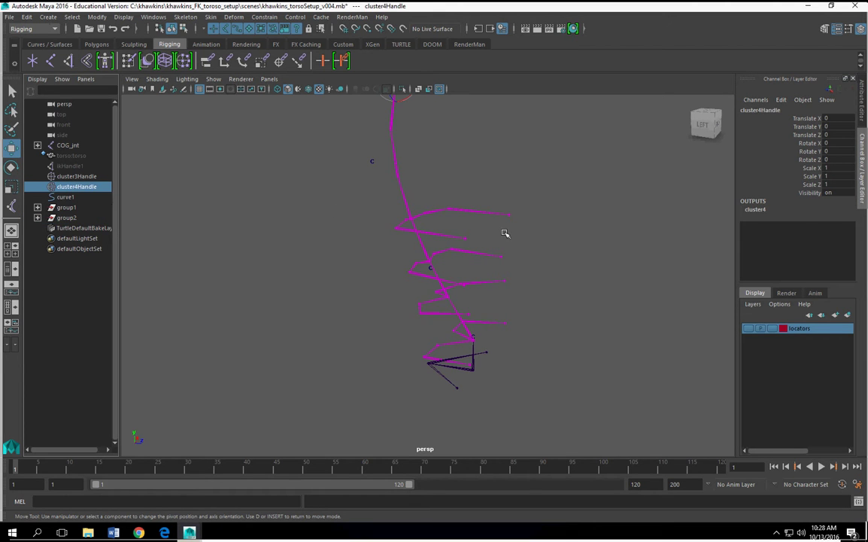
{"action": "left_click", "coordinate": [75, 176]}
{"action": "scroll", "coordinate": [461, 304], "scroll_direction": "down", "scroll_amount": 3}
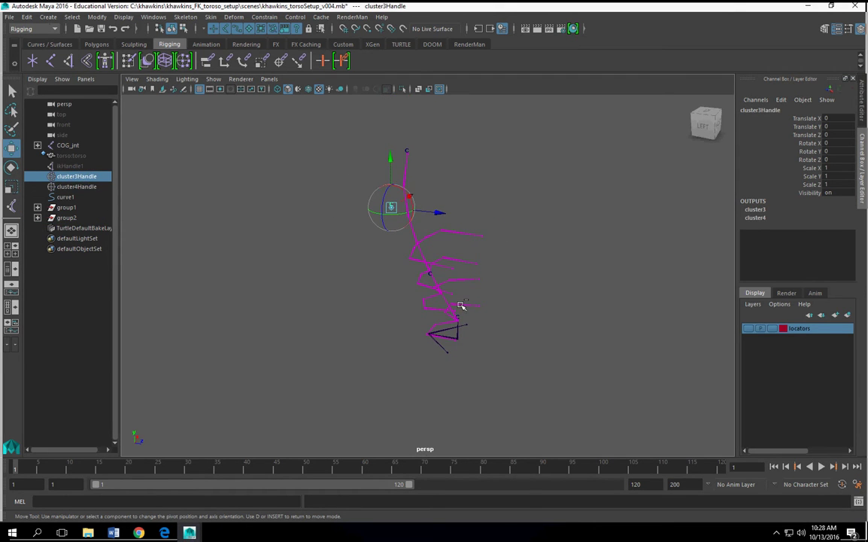
{"action": "key", "text": "ctrl+g"}
Step: Snap the pivot of cluster3Handle's group to the spine joint beside the third cluster
{"action": "scroll", "coordinate": [508, 381], "scroll_direction": "down", "scroll_amount": 3}
{"action": "middle_click_drag", "start_coordinate": [508, 380], "coordinate": [511, 338], "text": "alt"}
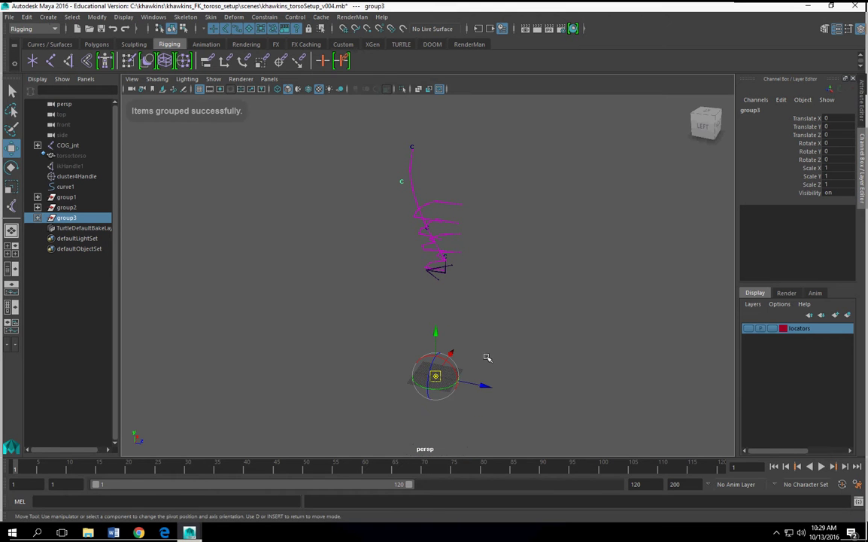
{"action": "left_click_drag", "start_coordinate": [436, 375], "coordinate": [413, 189]}
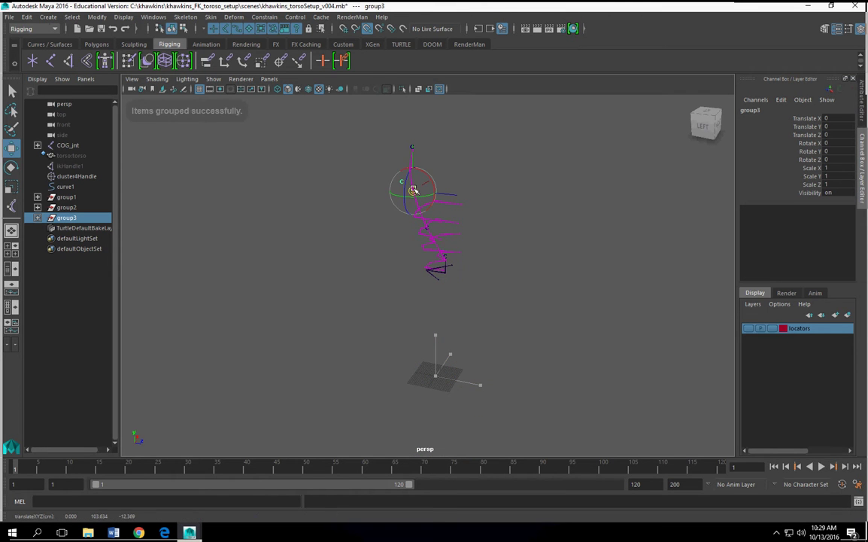
{"action": "scroll", "coordinate": [474, 301], "scroll_direction": "up", "scroll_amount": 5}
{"action": "left_click_drag", "start_coordinate": [495, 304], "coordinate": [444, 300], "text": "alt"}
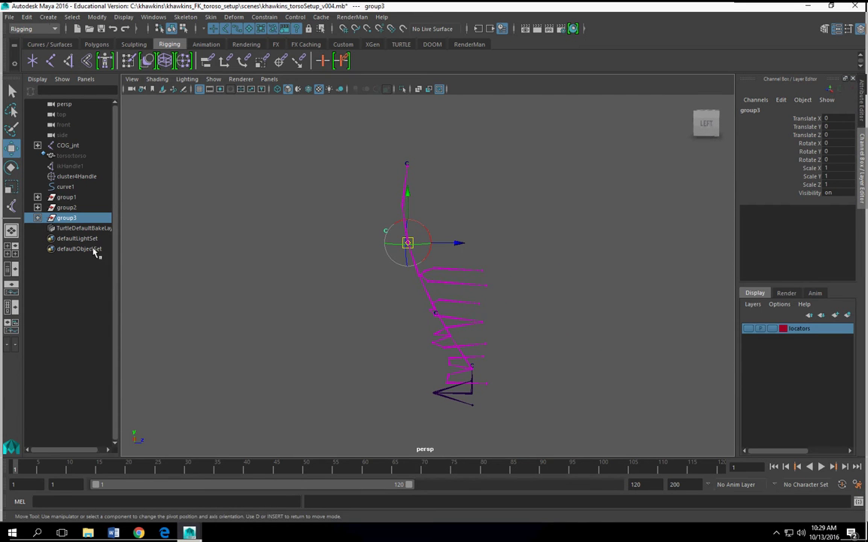
Step: Put cluster4Handle, at the top of the spine curve, into a group of its own
{"action": "left_click", "coordinate": [65, 198]}
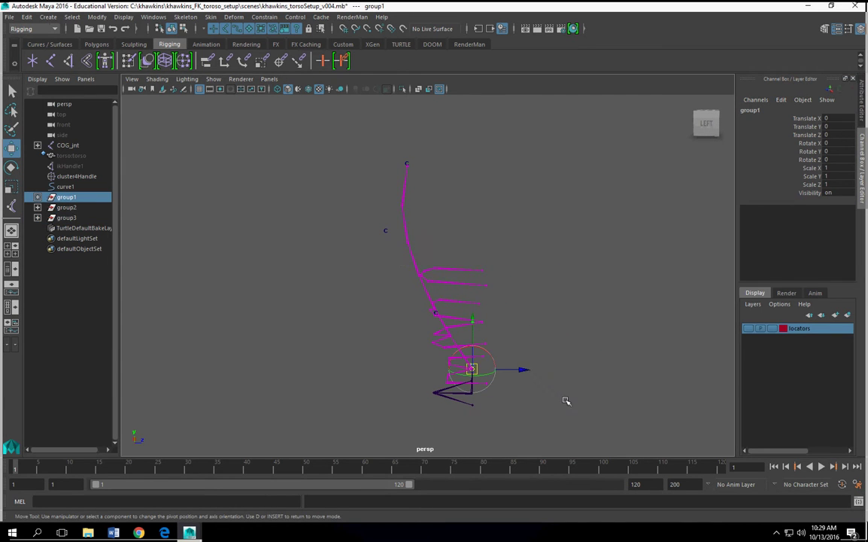
{"action": "left_click", "coordinate": [67, 176]}
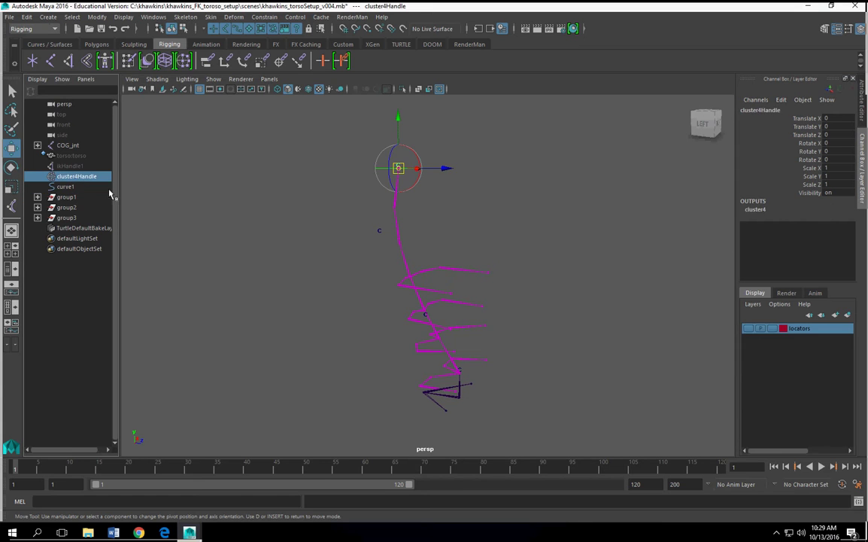
{"action": "key", "text": "ctrl+g"}
Step: Snap the pivot of cluster4Handle's group to the spine joint just below the top cluster
{"action": "scroll", "coordinate": [466, 354], "scroll_direction": "down", "scroll_amount": 5}
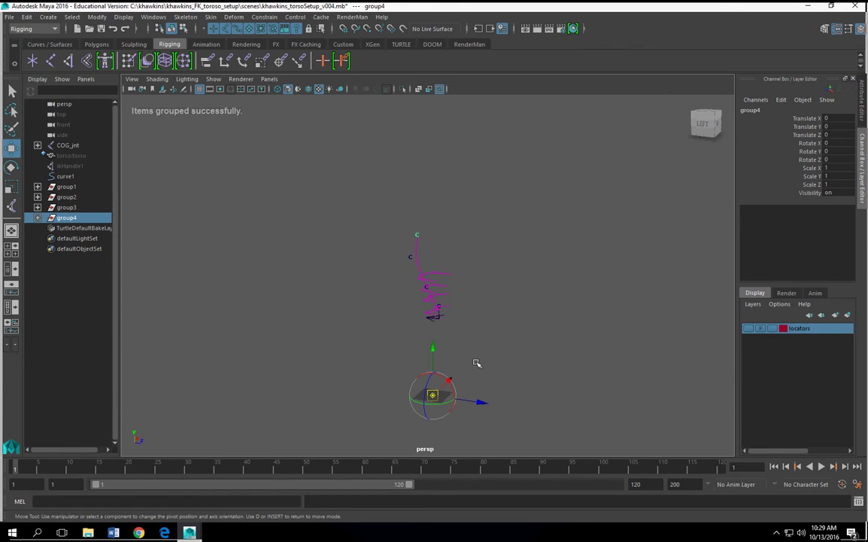
{"action": "left_click_drag", "start_coordinate": [434, 389], "coordinate": [415, 255]}
{"action": "scroll", "coordinate": [415, 254], "scroll_direction": "up", "scroll_amount": 8}
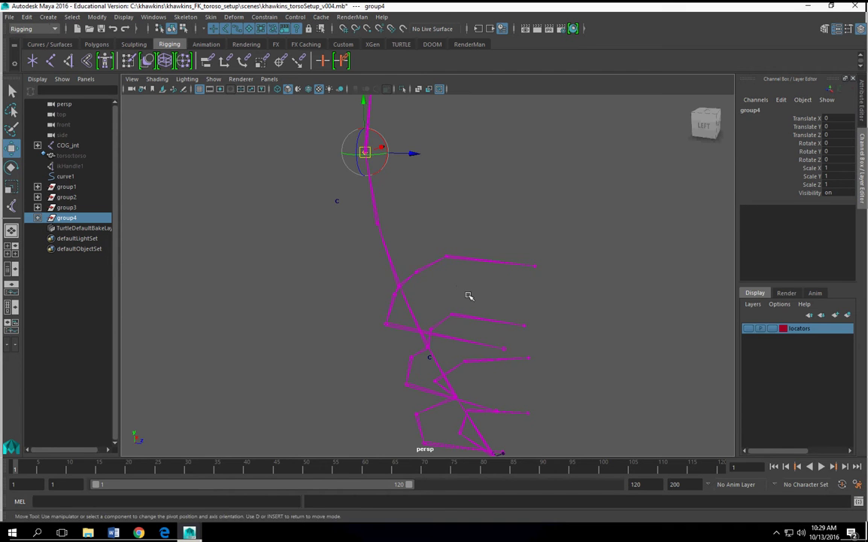
{"action": "left_click_drag", "start_coordinate": [410, 298], "coordinate": [171, 206], "text": "alt"}
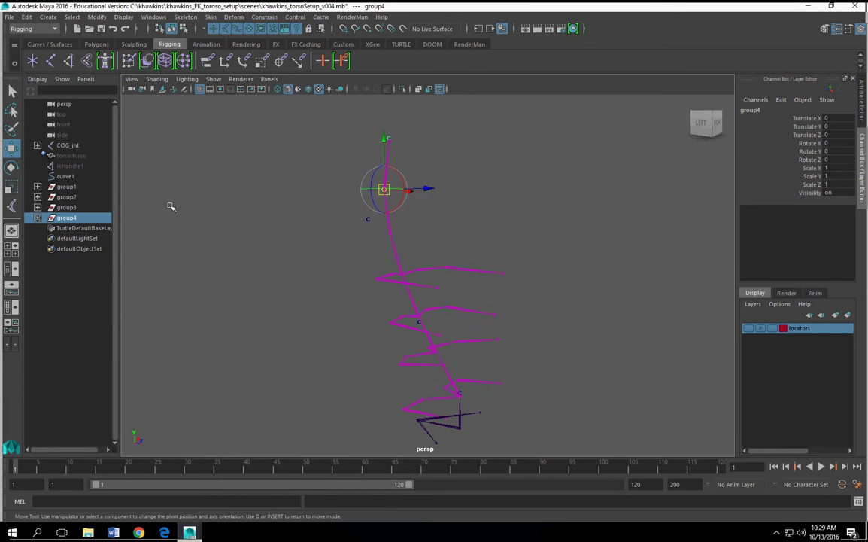
Step: Try rotating the four cluster groups, group1 through group4, together around Z and undo the last rotation
{"action": "left_click", "coordinate": [66, 179]}
{"action": "left_click", "coordinate": [69, 188]}
{"action": "left_click", "coordinate": [72, 198], "text": "ctrl"}
{"action": "left_click", "coordinate": [71, 208], "text": "ctrl"}
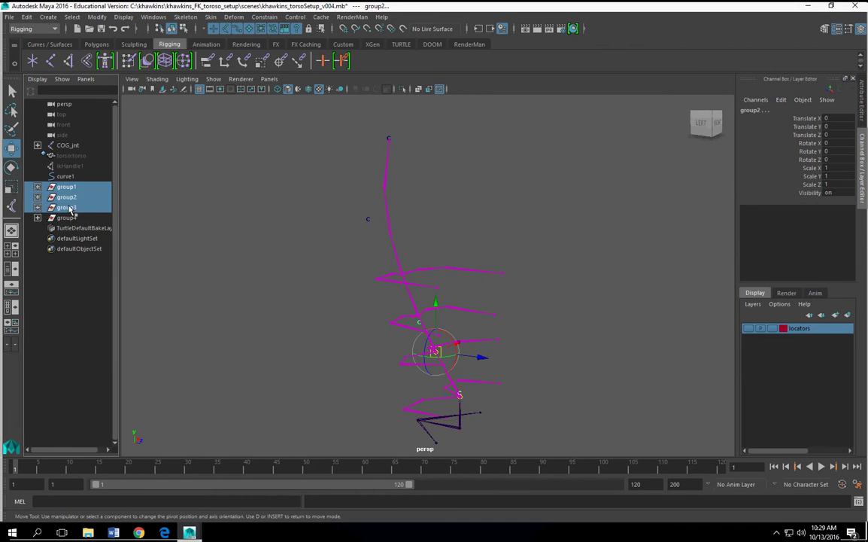
{"action": "left_click", "coordinate": [70, 219], "text": "ctrl"}
{"action": "left_click_drag", "start_coordinate": [426, 273], "coordinate": [483, 293], "text": "alt"}
{"action": "middle_click_drag", "start_coordinate": [483, 293], "coordinate": [462, 275], "text": "alt"}
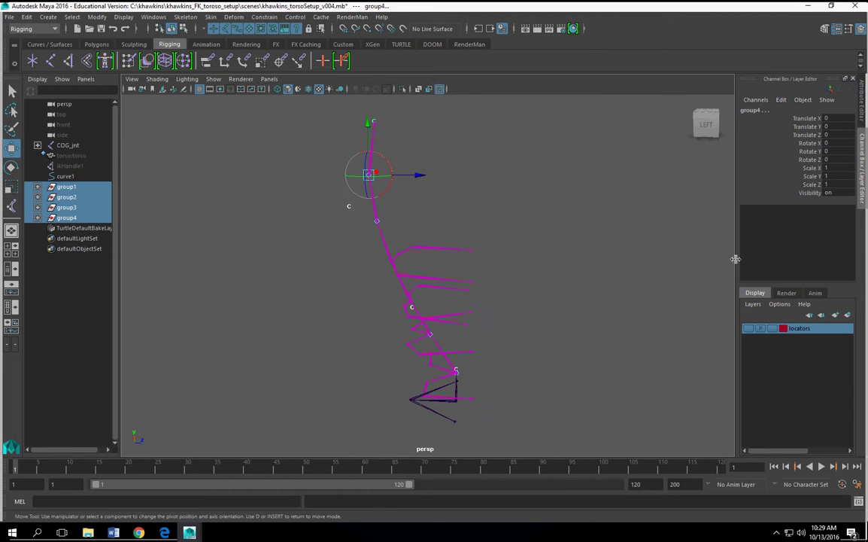
{"action": "left_click", "coordinate": [810, 160]}
{"action": "key", "text": "e"}
{"action": "middle_click_drag", "start_coordinate": [490, 229], "coordinate": [380, 335]}
{"action": "left_click_drag", "start_coordinate": [411, 347], "coordinate": [346, 340], "text": "alt"}
{"action": "middle_click_drag", "start_coordinate": [471, 329], "coordinate": [203, 325]}
{"action": "key", "text": "ctrl+z"}
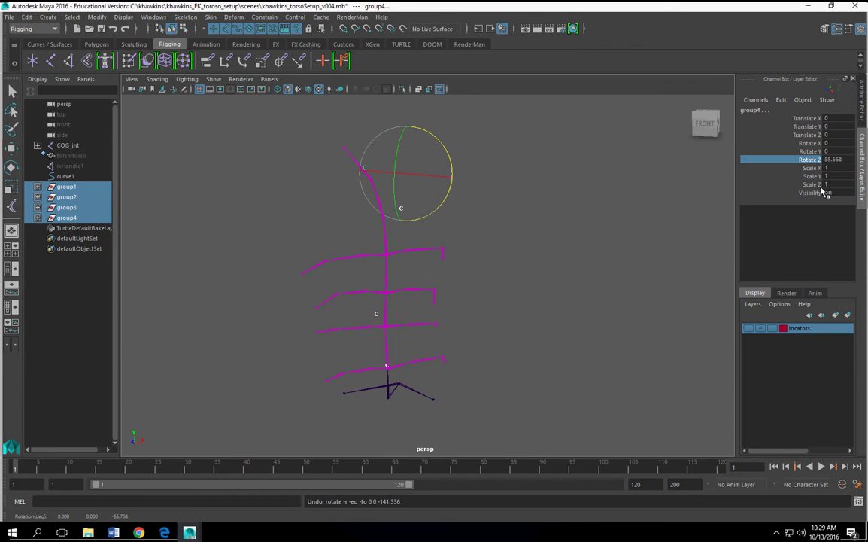
Step: Reset Rotate Z of the four selected cluster groups to 0
{"action": "left_click", "coordinate": [807, 143]}
{"action": "left_click_drag", "start_coordinate": [647, 241], "coordinate": [555, 298], "text": "alt"}
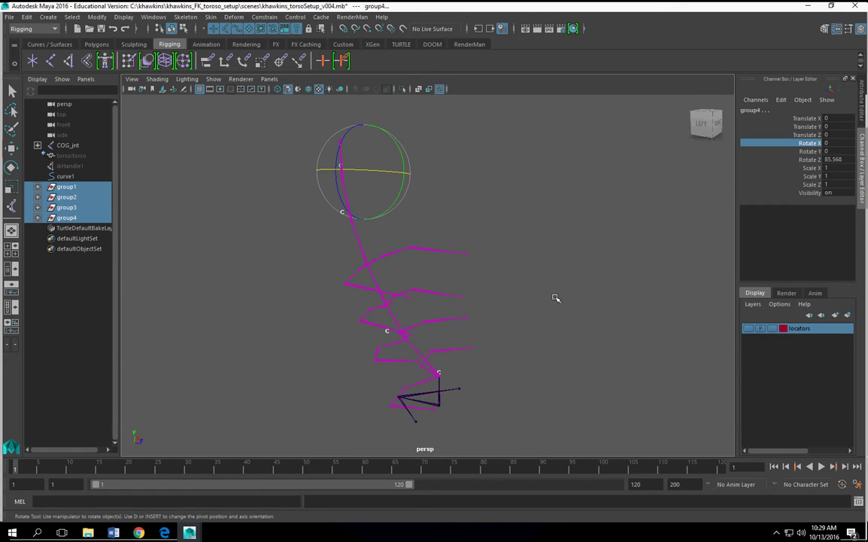
{"action": "double_click", "coordinate": [837, 159]}
{"action": "type", "text": "0"}
{"action": "key", "text": "Return"}
Step: Try rotating the four selected cluster groups together around X, undoing the test rotations
{"action": "left_click", "coordinate": [809, 143]}
{"action": "middle_click_drag", "start_coordinate": [717, 151], "coordinate": [486, 231]}
{"action": "middle_click_drag", "start_coordinate": [393, 238], "coordinate": [353, 250]}
{"action": "left_click_drag", "start_coordinate": [353, 250], "coordinate": [520, 325], "text": "alt"}
{"action": "key", "text": "ctrl+z"}
{"action": "middle_click_drag", "start_coordinate": [519, 325], "coordinate": [596, 319]}
{"action": "mouse_move", "coordinate": [459, 319]}
{"action": "middle_mouse_down"}
{"action": "mouse_move", "coordinate": [560, 313]}
{"action": "mouse_move", "coordinate": [460, 314]}
{"action": "middle_mouse_up"}
{"action": "key", "text": "ctrl+z"}
{"action": "left_click_drag", "start_coordinate": [286, 330], "coordinate": [273, 329], "text": "alt"}
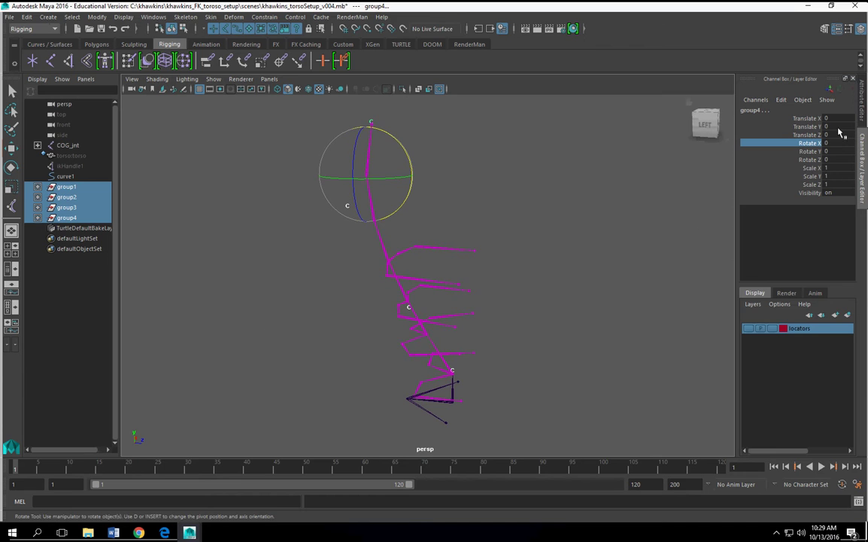
{"action": "left_click_drag", "start_coordinate": [492, 293], "coordinate": [487, 282], "text": "alt"}
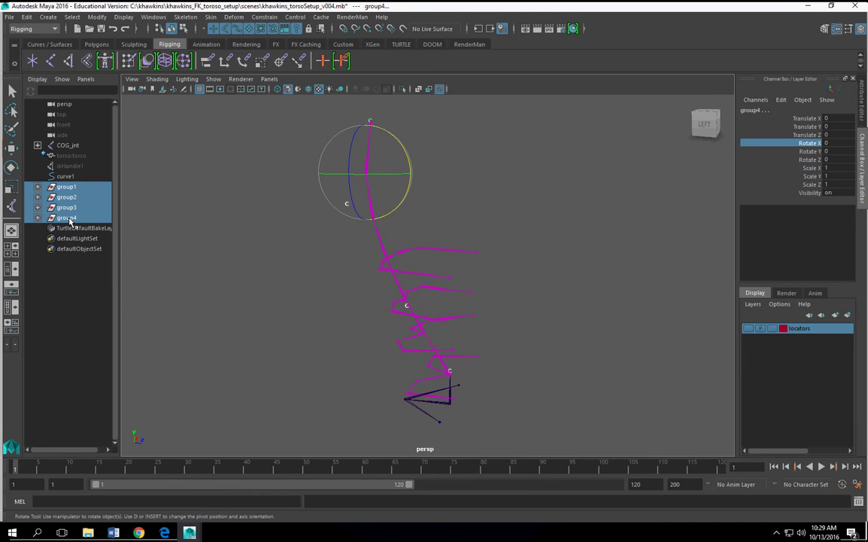
Step: Try rotating group1 alone around X and undo the rotation
{"action": "left_click", "coordinate": [70, 218]}
{"action": "left_click", "coordinate": [66, 186]}
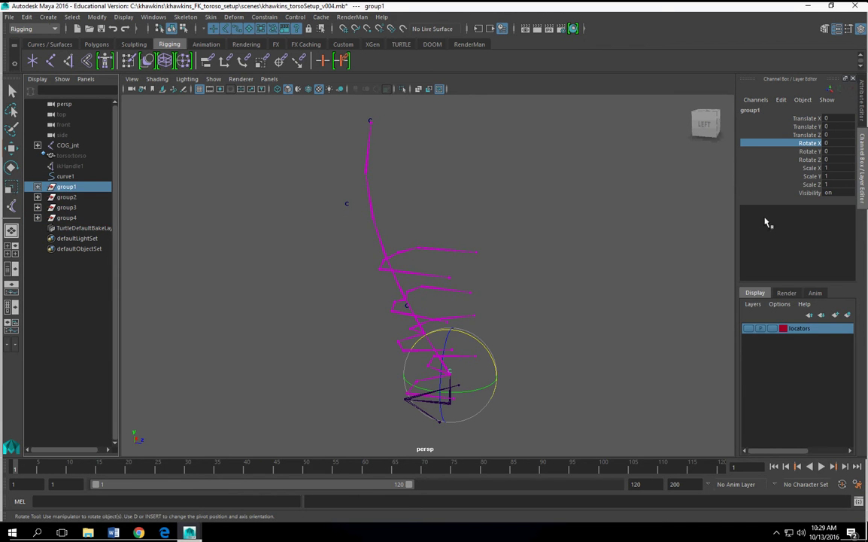
{"action": "middle_click_drag", "start_coordinate": [519, 227], "coordinate": [628, 238]}
{"action": "middle_click_drag", "start_coordinate": [312, 247], "coordinate": [597, 273]}
{"action": "key", "text": "ctrl+z"}
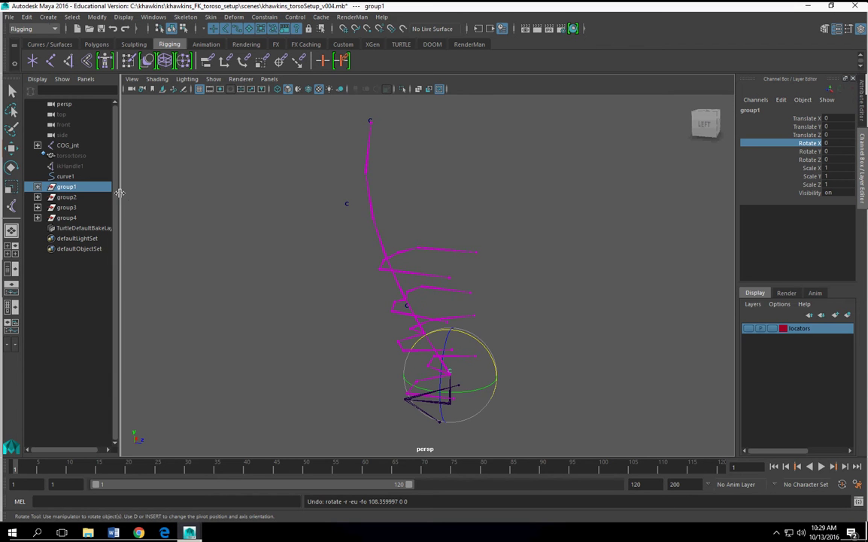
Step: Widen the Outliner and create a NURBS circle for the first torso control
{"action": "left_click_drag", "start_coordinate": [120, 195], "coordinate": [158, 205]}
{"action": "left_click_drag", "start_coordinate": [521, 379], "coordinate": [490, 320], "text": "alt"}
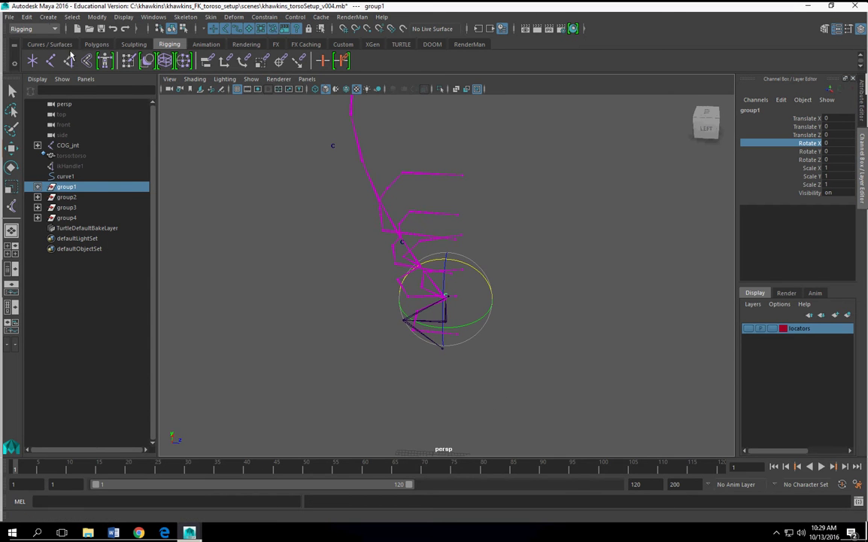
{"action": "left_click", "coordinate": [47, 16]}
{"action": "mouse_move", "coordinate": [65, 46]}
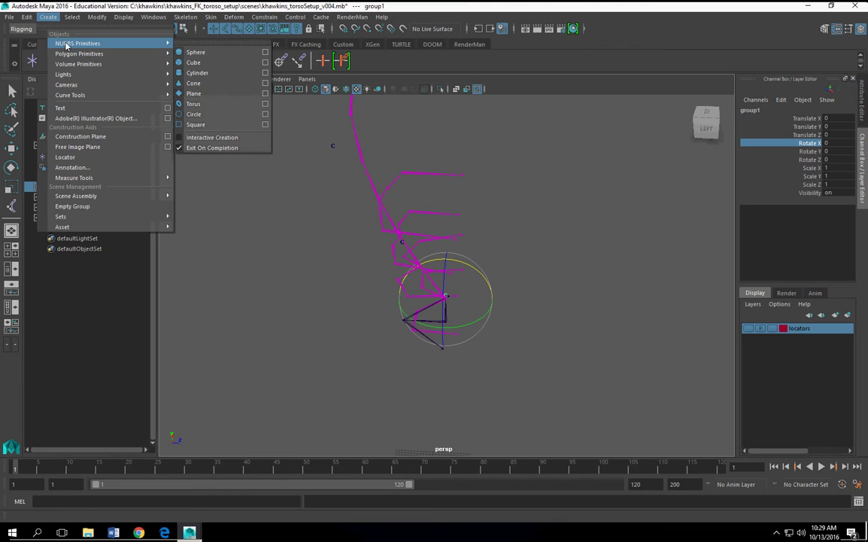
{"action": "left_click", "coordinate": [193, 116]}
Step: Scale the new circle uniformly to about 42.7 and snap it to the root joint at the base of the spine
{"action": "left_click_drag", "start_coordinate": [531, 342], "coordinate": [536, 385], "text": "alt"}
{"action": "left_click", "coordinate": [10, 188]}
{"action": "left_click", "coordinate": [11, 149]}
{"action": "key", "text": "v"}
{"action": "left_click_drag", "start_coordinate": [441, 400], "coordinate": [452, 354]}
Step: Rename the large circle at the base of the spine placeMe_con
{"action": "double_click", "coordinate": [751, 111]}
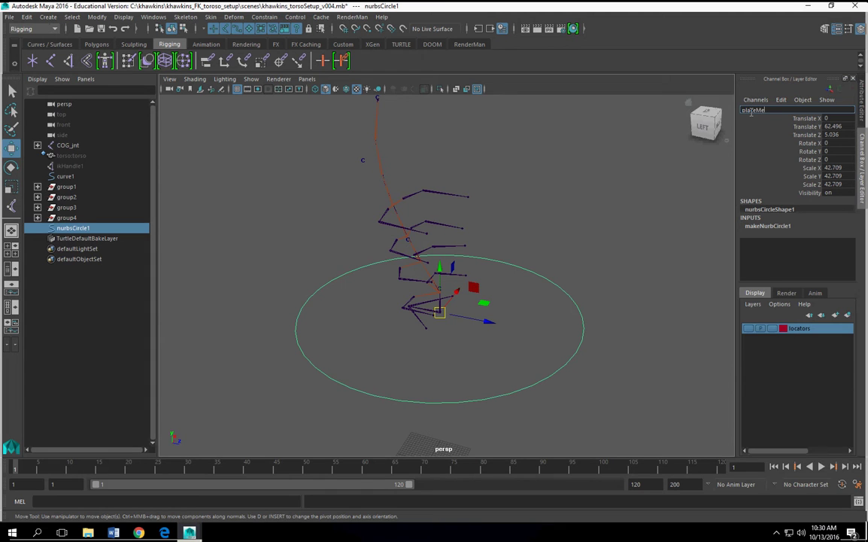
{"action": "type", "text": "placeMe_con"}
{"action": "key", "text": "Return"}
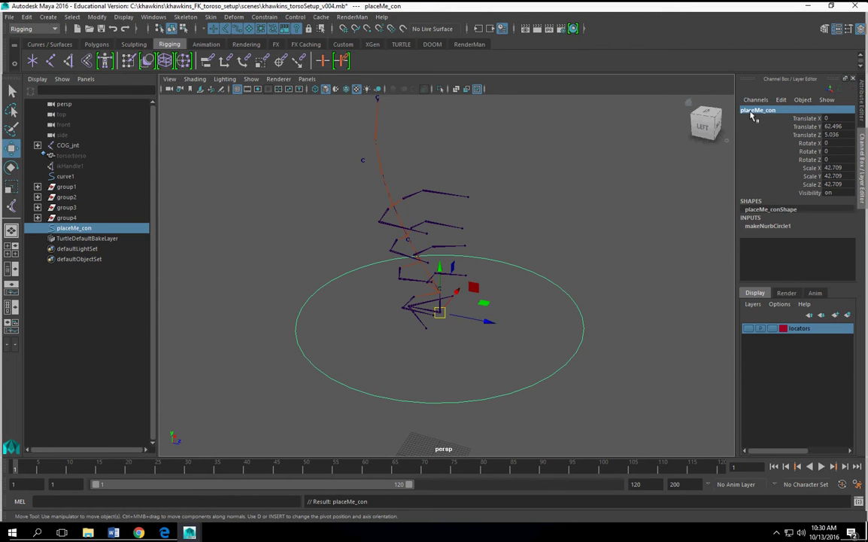
Step: Duplicate placeMe_con and scale the copy uniformly down to about 30.1
{"action": "left_click_drag", "start_coordinate": [560, 218], "coordinate": [508, 236], "text": "alt"}
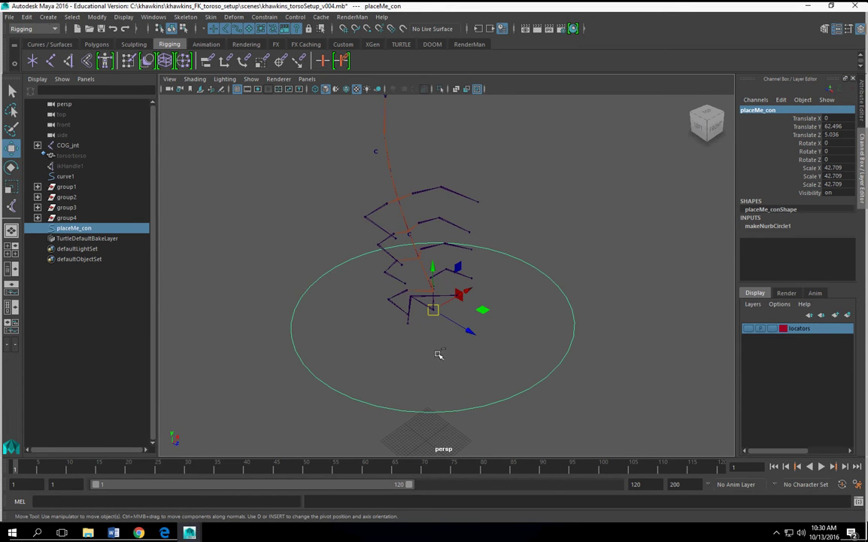
{"action": "key", "text": "ctrl+d"}
{"action": "left_click", "coordinate": [13, 189]}
{"action": "left_click_drag", "start_coordinate": [435, 311], "coordinate": [373, 317]}
Step: Rename the smaller inner circle moveMe_con
{"action": "double_click", "coordinate": [773, 112]}
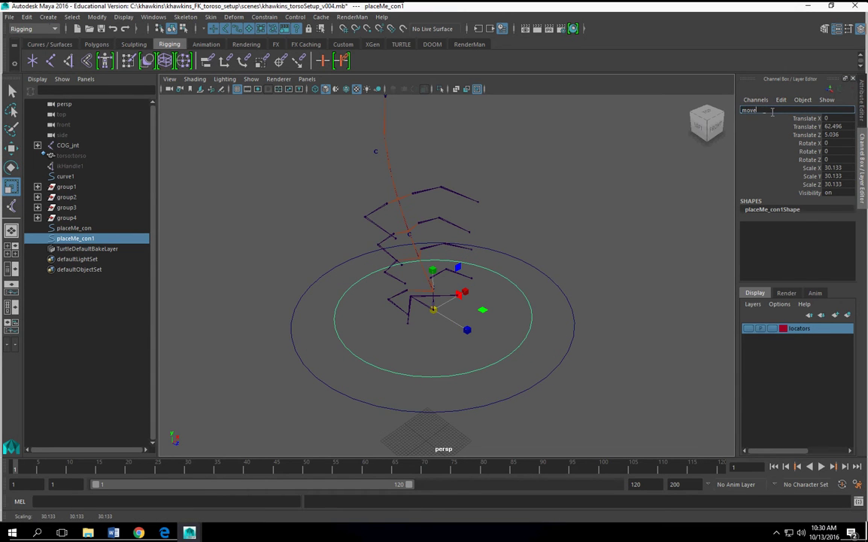
{"action": "type", "text": "moveMe_con"}
{"action": "key", "text": "Return"}
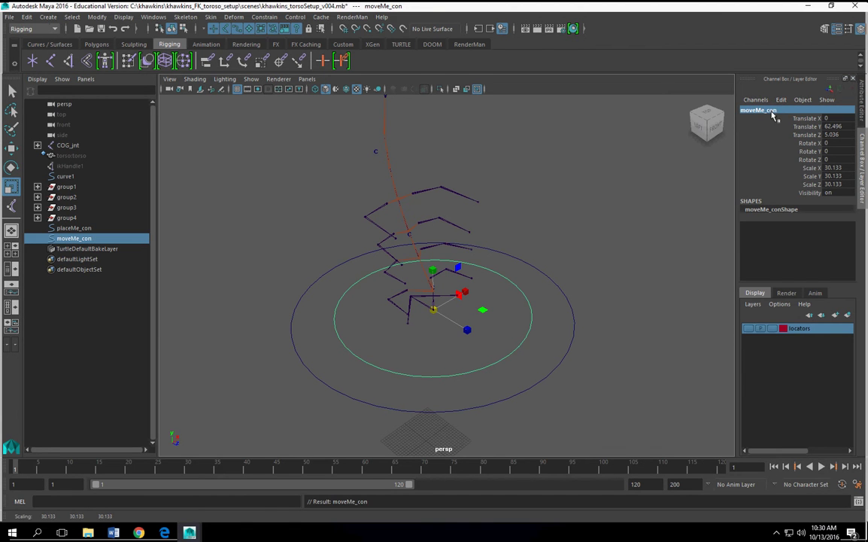
Step: Duplicate moveMe_con and snap the copy up to the spine joint at the second rib level from the bottom
{"action": "left_click_drag", "start_coordinate": [451, 286], "coordinate": [413, 310], "text": "alt"}
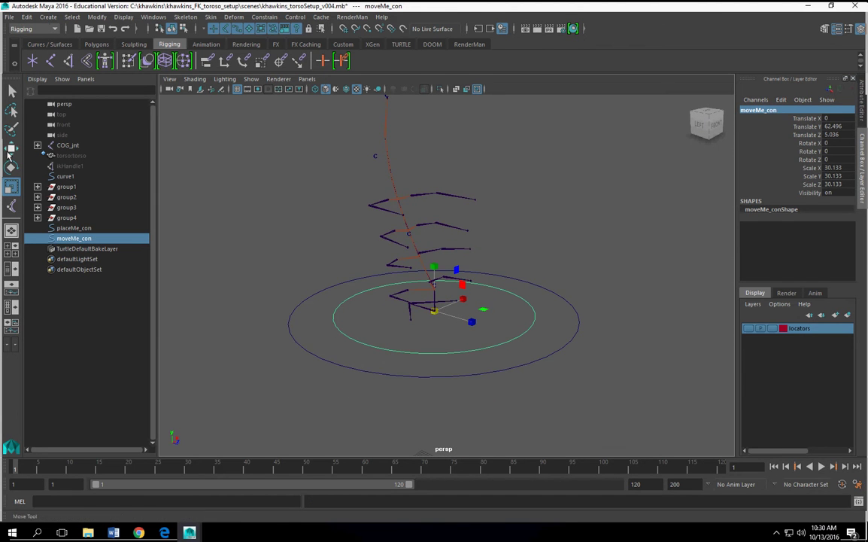
{"action": "key", "text": "w"}
{"action": "scroll", "coordinate": [454, 242], "scroll_direction": "up", "scroll_amount": 4}
{"action": "left_click_drag", "start_coordinate": [436, 263], "coordinate": [462, 287], "text": "alt"}
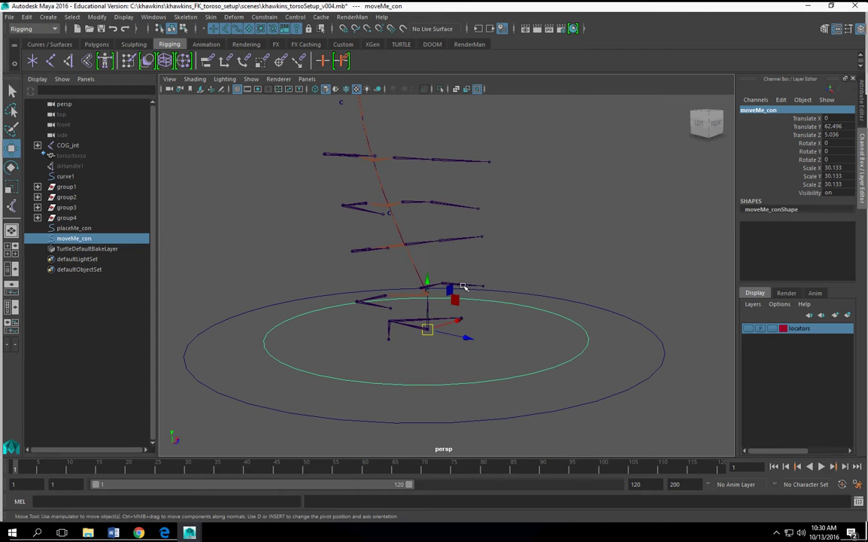
{"action": "key", "text": "ctrl+d"}
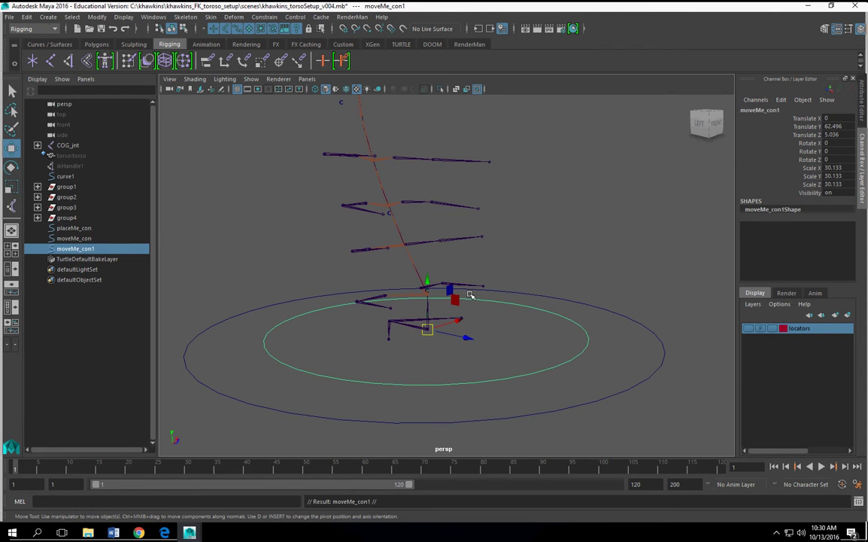
{"action": "left_click_drag", "start_coordinate": [429, 284], "coordinate": [425, 200]}
{"action": "left_click_drag", "start_coordinate": [430, 247], "coordinate": [407, 246]}
Step: Rename the circle at the second rib level lower_torso_con
{"action": "left_click_drag", "start_coordinate": [442, 282], "coordinate": [568, 322], "text": "alt"}
{"action": "double_click", "coordinate": [751, 110]}
{"action": "type", "text": "lower torso con"}
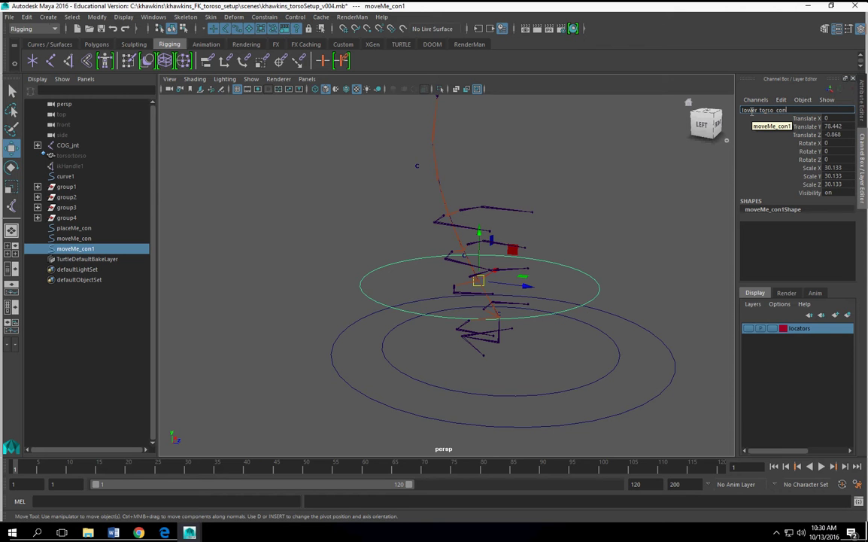
{"action": "key", "text": "Return"}
Step: Duplicate lower_torso_con and snap the copy to the next spine joint up, at the third rib level
{"action": "left_click_drag", "start_coordinate": [424, 359], "coordinate": [456, 321], "text": "alt"}
{"action": "left_click_drag", "start_coordinate": [420, 306], "coordinate": [423, 301], "text": "alt"}
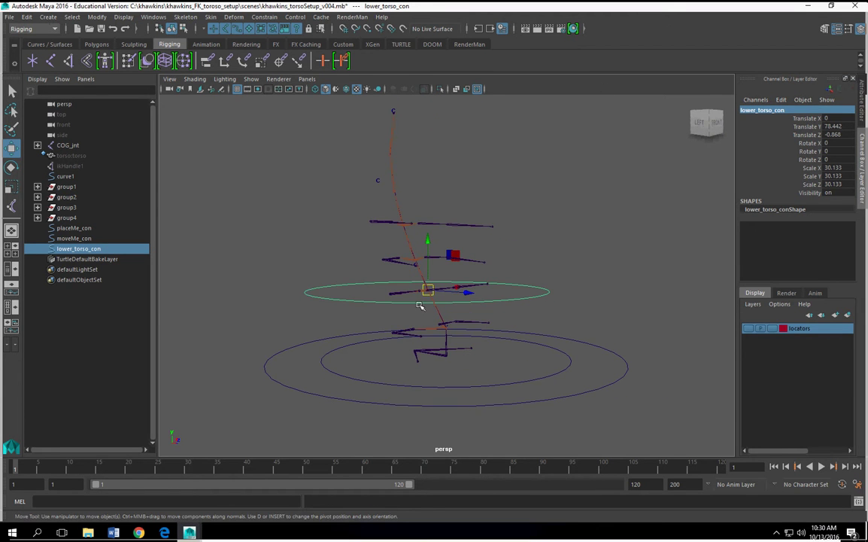
{"action": "key", "text": "ctrl+d"}
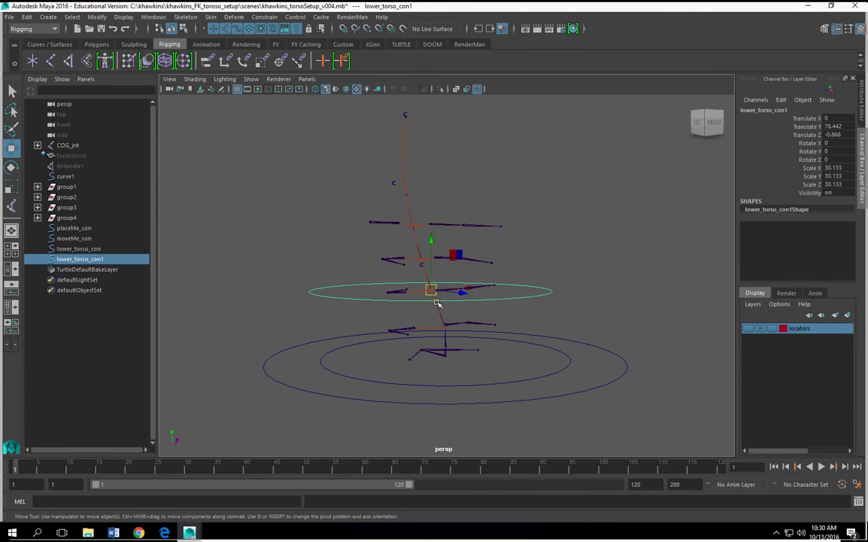
{"action": "left_click_drag", "start_coordinate": [431, 291], "coordinate": [597, 257]}
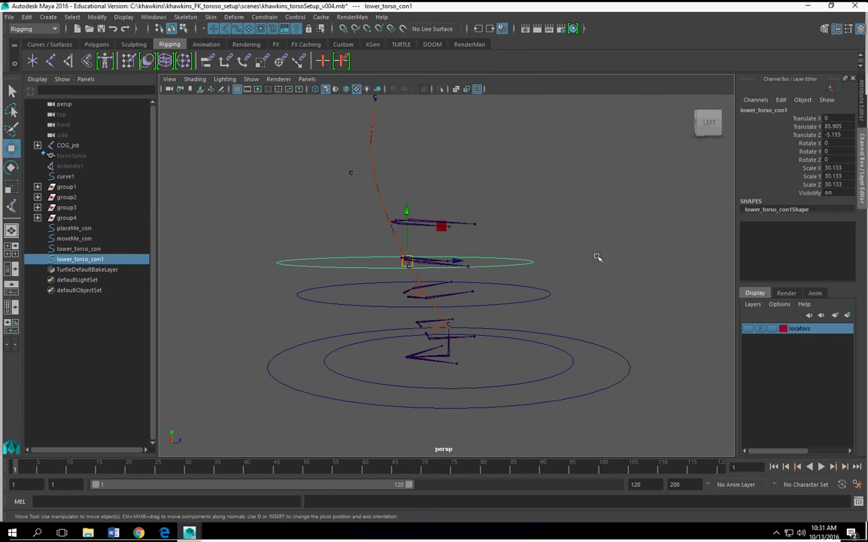
Step: Rename the circle at the third rib level upper_torso_con
{"action": "left_click", "coordinate": [799, 110]}
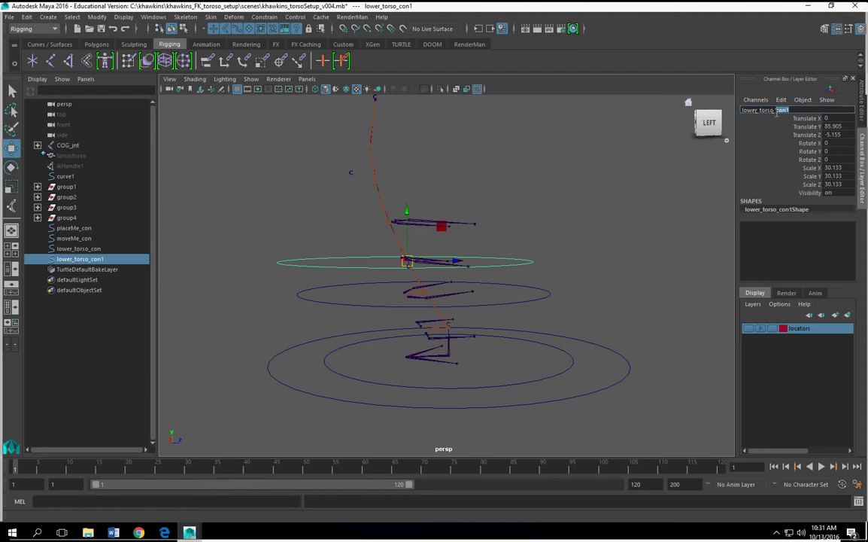
{"action": "left_click_drag", "start_coordinate": [767, 112], "coordinate": [704, 119]}
{"action": "type", "text": "upp"}
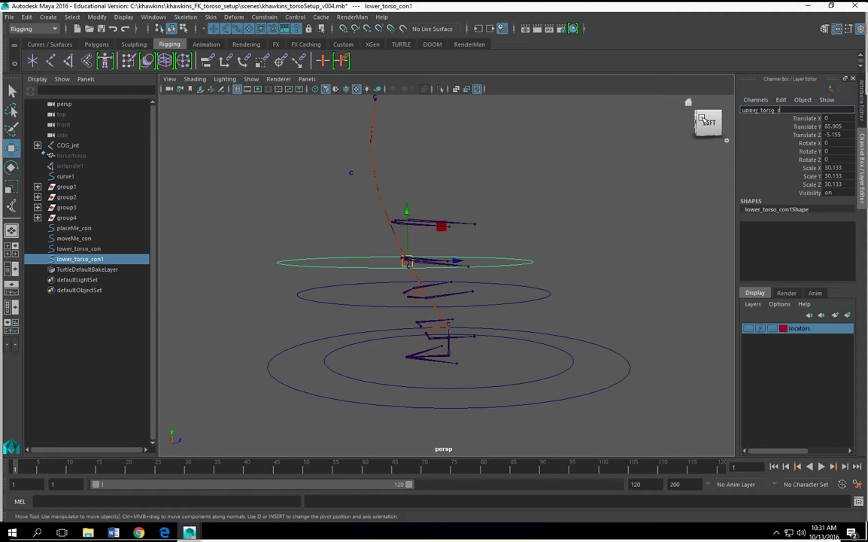
{"action": "key", "text": "Return"}
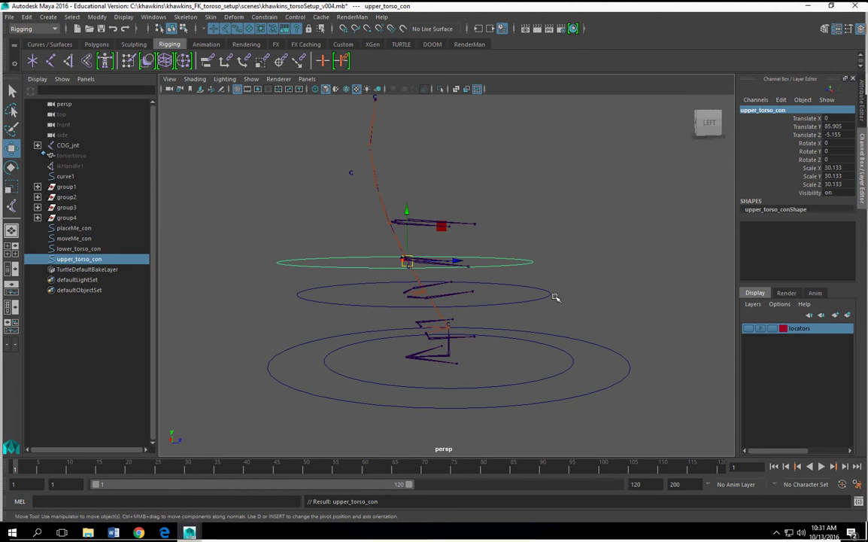
Step: Rename the circle at the third rib level mid_torso_con
{"action": "left_click_drag", "start_coordinate": [552, 295], "coordinate": [511, 291], "text": "alt"}
{"action": "left_click", "coordinate": [755, 110]}
{"action": "left_click_drag", "start_coordinate": [757, 111], "coordinate": [676, 113]}
{"action": "type", "text": "mid"}
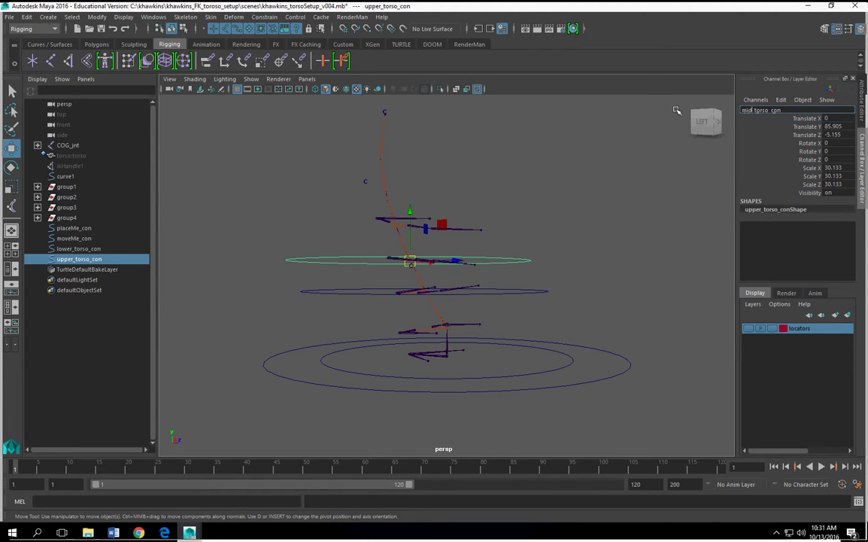
{"action": "key", "text": "Return"}
Step: Duplicate mid_torso_con and snap the copy to the spine joint at the topmost rib level
{"action": "left_click_drag", "start_coordinate": [434, 239], "coordinate": [405, 226], "text": "alt"}
{"action": "key", "text": "ctrl+d"}
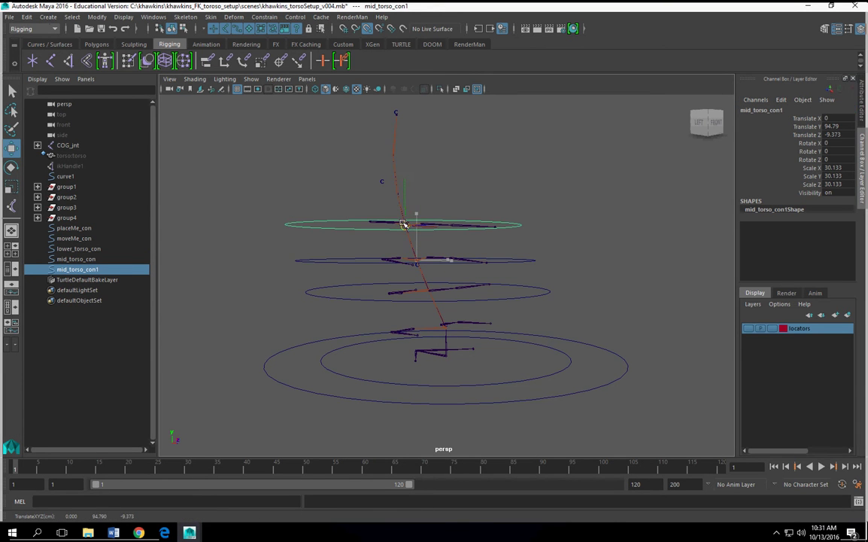
{"action": "left_click_drag", "start_coordinate": [492, 279], "coordinate": [515, 317], "text": "alt"}
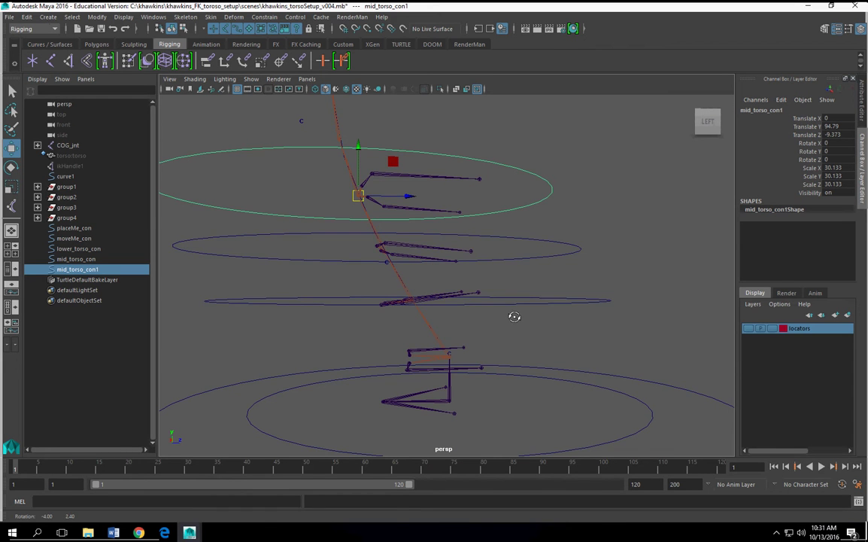
Step: Rename the circle at the topmost rib level upper_torso_con
{"action": "left_click_drag", "start_coordinate": [461, 289], "coordinate": [518, 339], "text": "alt"}
{"action": "left_click", "coordinate": [771, 112]}
{"action": "type", "text": "upper_torso"}
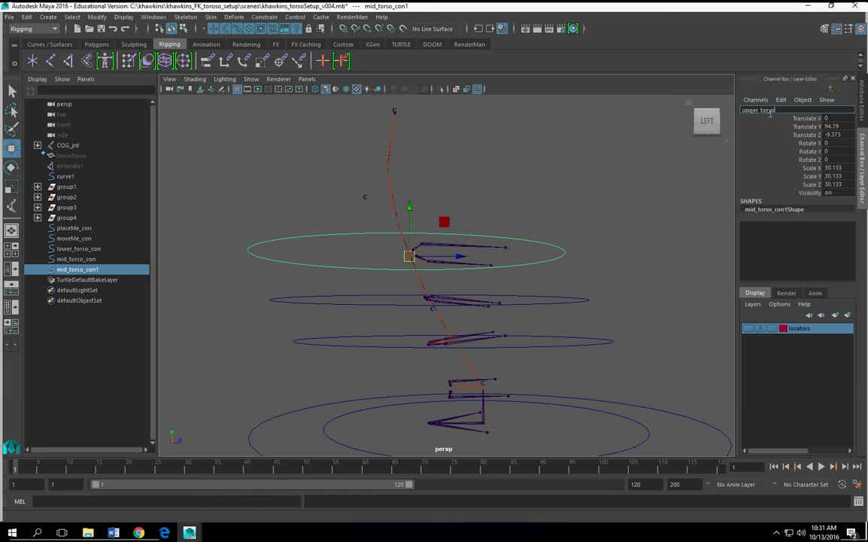
{"action": "type", "text": "_con"}
{"action": "key", "text": "Return"}
{"action": "left_click_drag", "start_coordinate": [536, 338], "coordinate": [499, 340], "text": "alt"}
{"action": "left_click", "coordinate": [65, 196]}
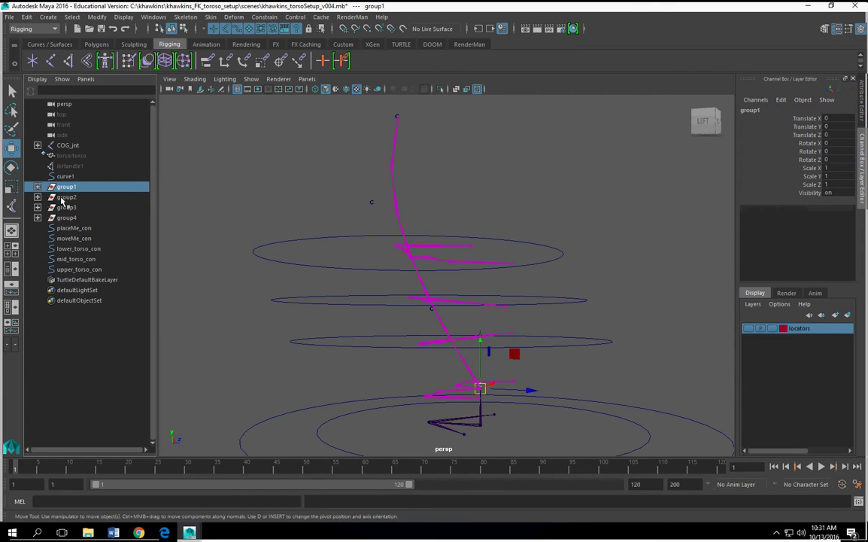
{"action": "left_click", "coordinate": [67, 210]}
{"action": "left_click", "coordinate": [68, 218]}
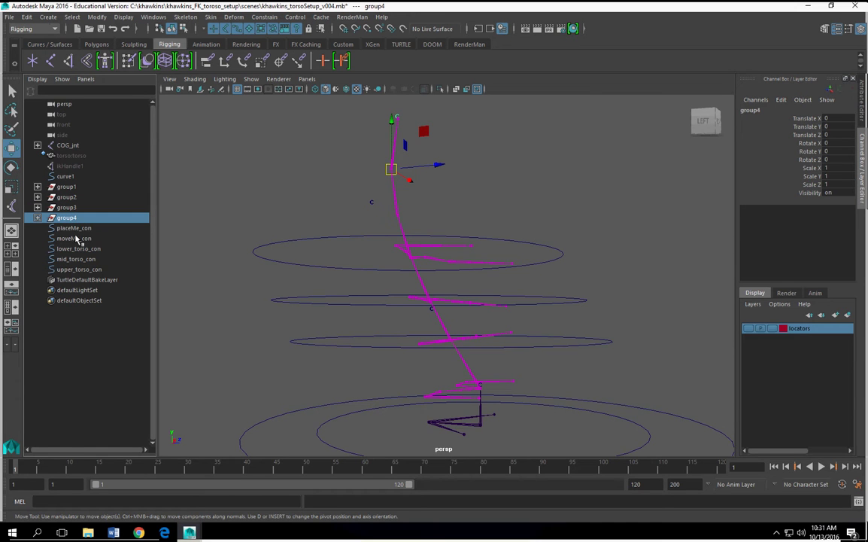
Step: Delete the history of all five control circles, placeMe_con through upper_torso_con, and freeze their transformations
{"action": "left_click", "coordinate": [71, 227]}
{"action": "left_click", "coordinate": [75, 268], "text": "shift"}
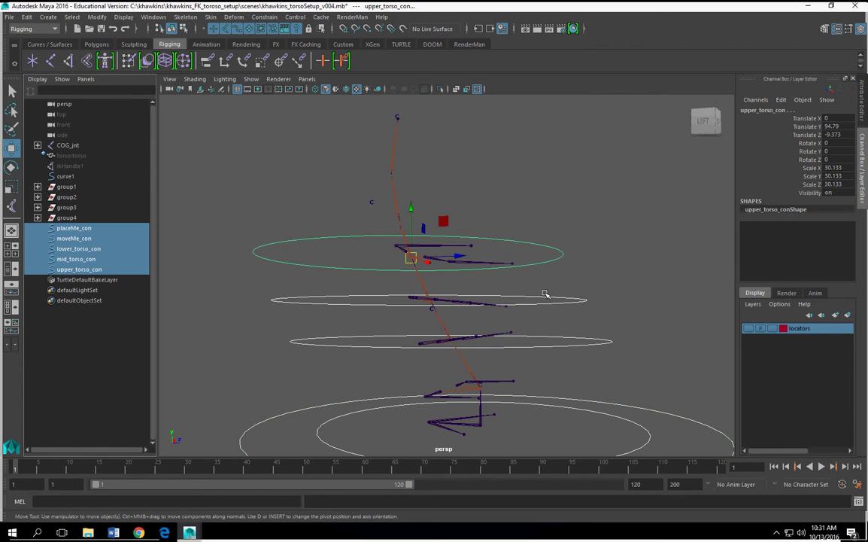
{"action": "scroll", "coordinate": [496, 271], "scroll_direction": "down", "scroll_amount": 2}
{"action": "left_click", "coordinate": [26, 17]}
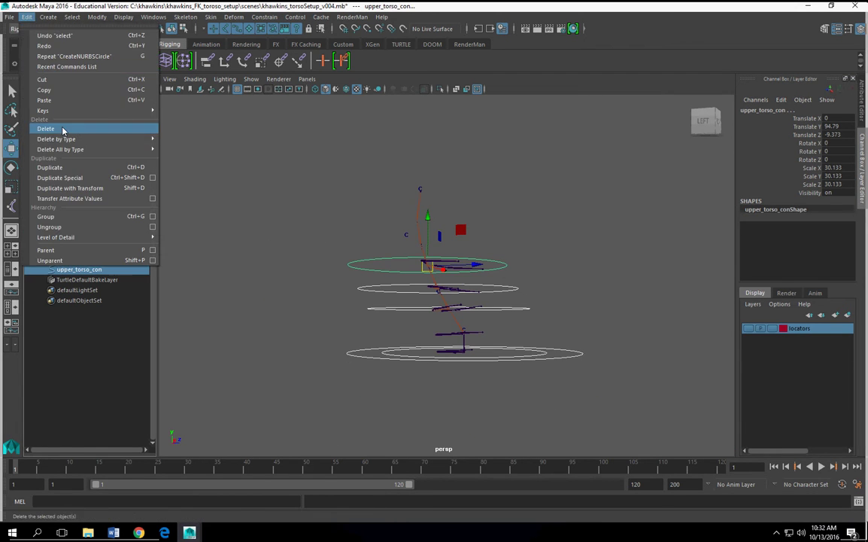
{"action": "mouse_move", "coordinate": [143, 139]}
{"action": "left_click", "coordinate": [233, 148]}
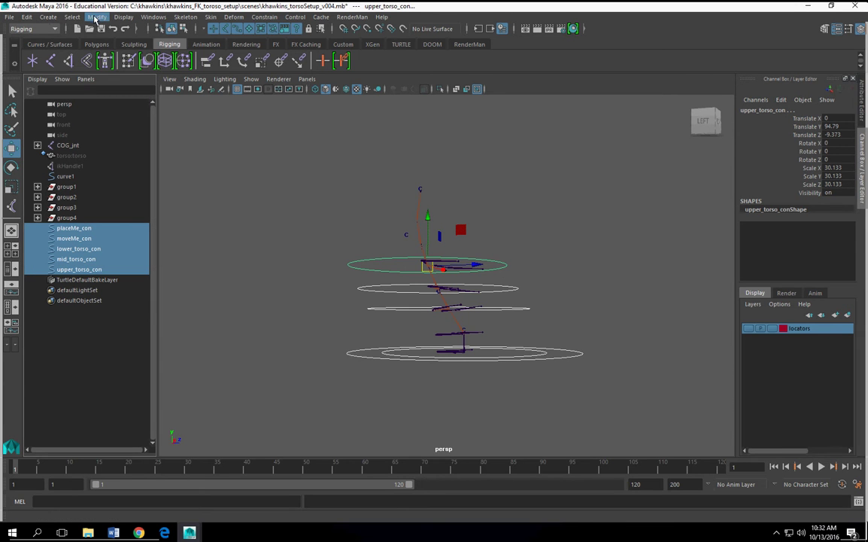
{"action": "left_click", "coordinate": [96, 17]}
{"action": "left_click", "coordinate": [133, 64]}
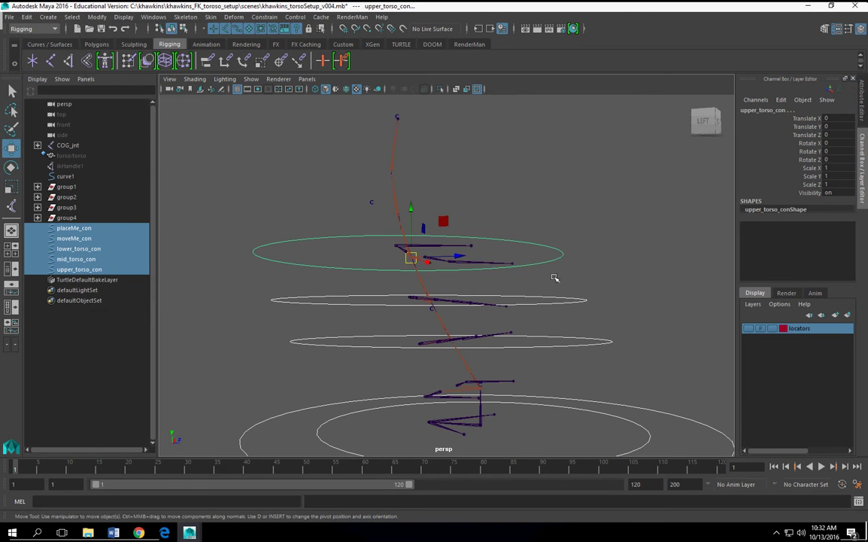
Step: Rename group1, the cluster group at the base of the spine, lower_cluster_grp
{"action": "left_click_drag", "start_coordinate": [559, 360], "coordinate": [553, 337], "text": "alt"}
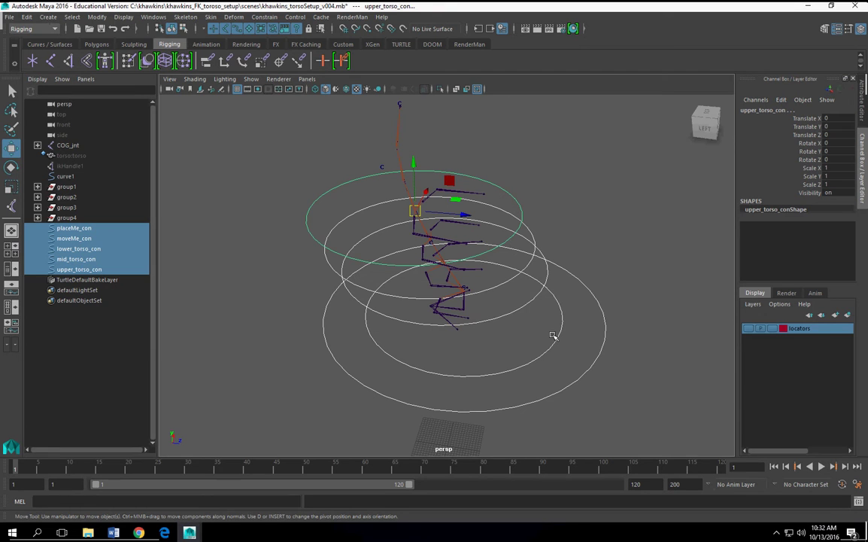
{"action": "left_click_drag", "start_coordinate": [523, 217], "coordinate": [589, 327], "text": "alt"}
{"action": "left_click", "coordinate": [633, 300]}
{"action": "left_click", "coordinate": [613, 305]}
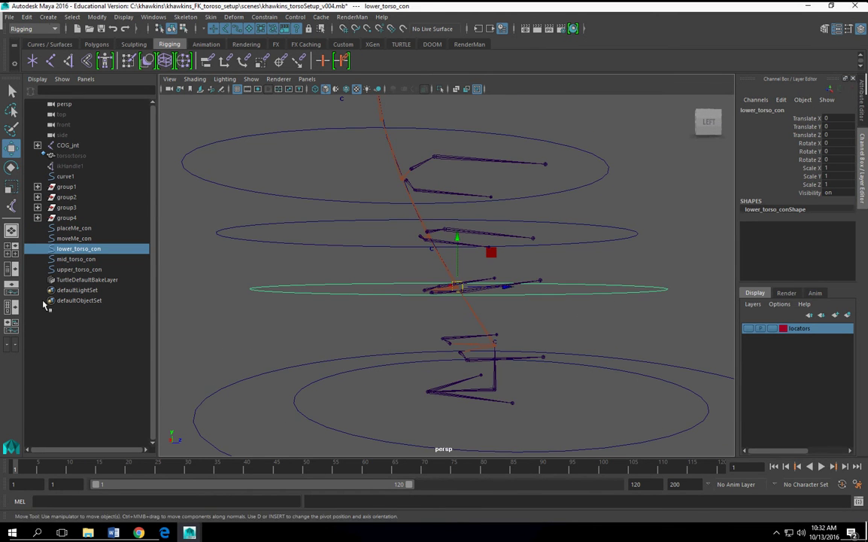
{"action": "left_click", "coordinate": [67, 186]}
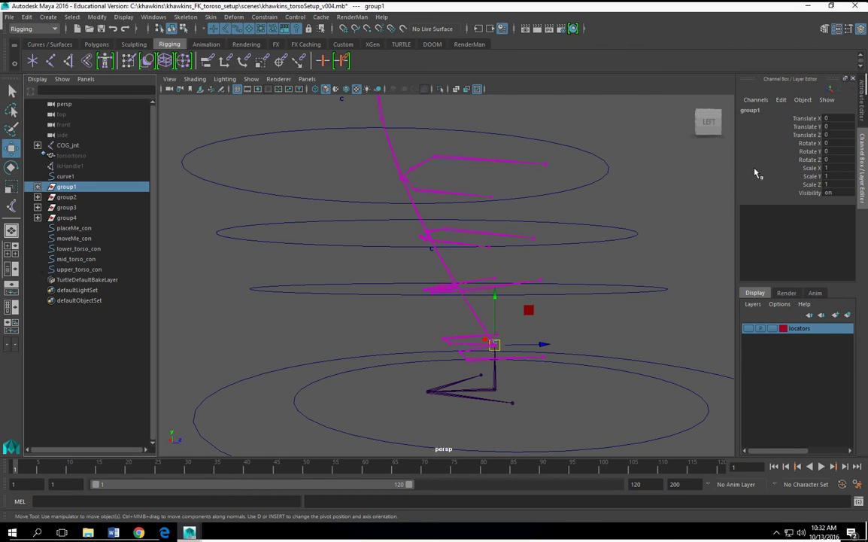
{"action": "left_click", "coordinate": [762, 111]}
{"action": "key", "text": "BackSpace"}
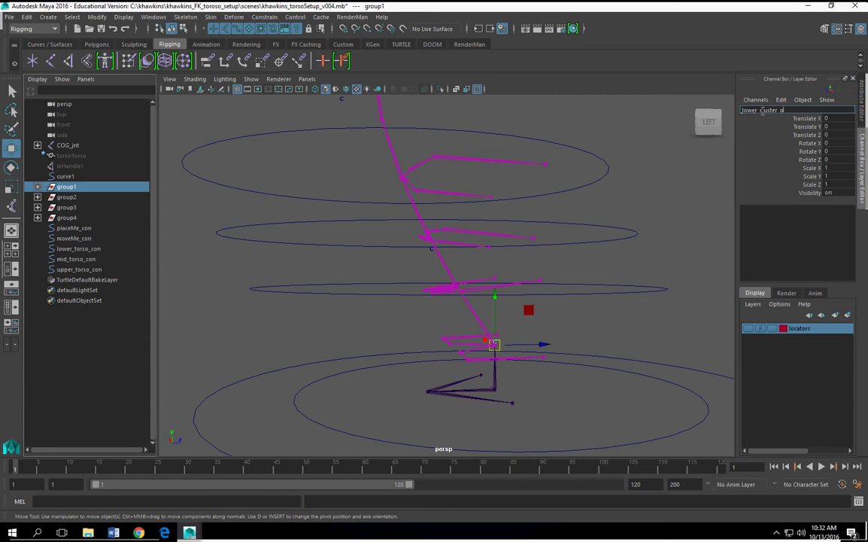
{"action": "type", "text": "l"}
{"action": "key", "text": "Return"}
Step: Rename group2, the cluster group at the next spine level, mid_cluster_grp
{"action": "scroll", "coordinate": [477, 316], "scroll_direction": "down", "scroll_amount": 3}
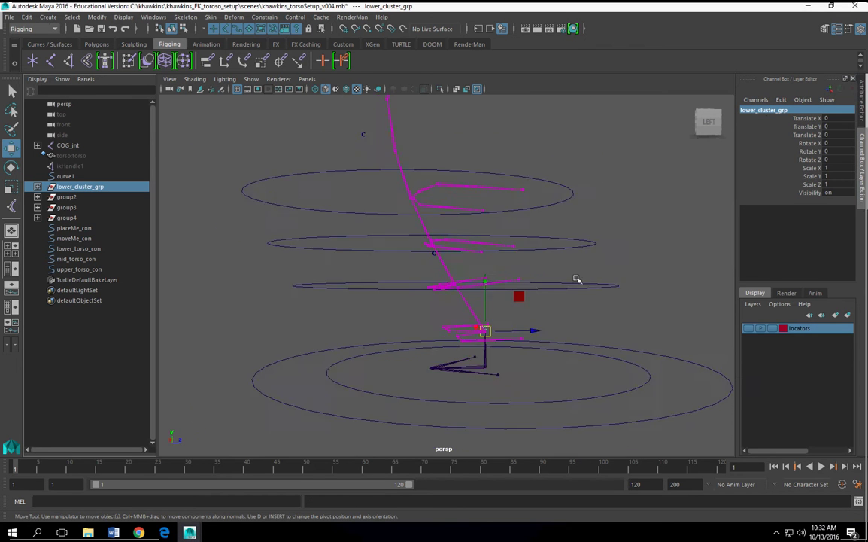
{"action": "left_click_drag", "start_coordinate": [477, 316], "coordinate": [467, 295], "text": "alt"}
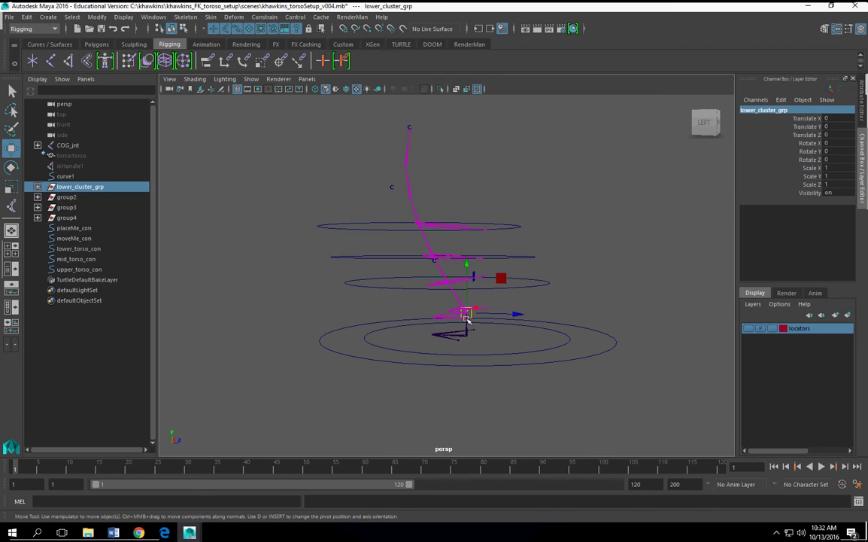
{"action": "scroll", "coordinate": [467, 318], "scroll_direction": "up", "scroll_amount": 2}
{"action": "scroll", "coordinate": [466, 313], "scroll_direction": "up", "scroll_amount": 2}
{"action": "left_click_drag", "start_coordinate": [465, 306], "coordinate": [481, 306], "text": "alt"}
{"action": "left_click", "coordinate": [68, 197]}
{"action": "left_click_drag", "start_coordinate": [437, 265], "coordinate": [368, 322], "text": "alt"}
{"action": "left_click", "coordinate": [756, 111]}
{"action": "type", "text": "mid_cluster"}
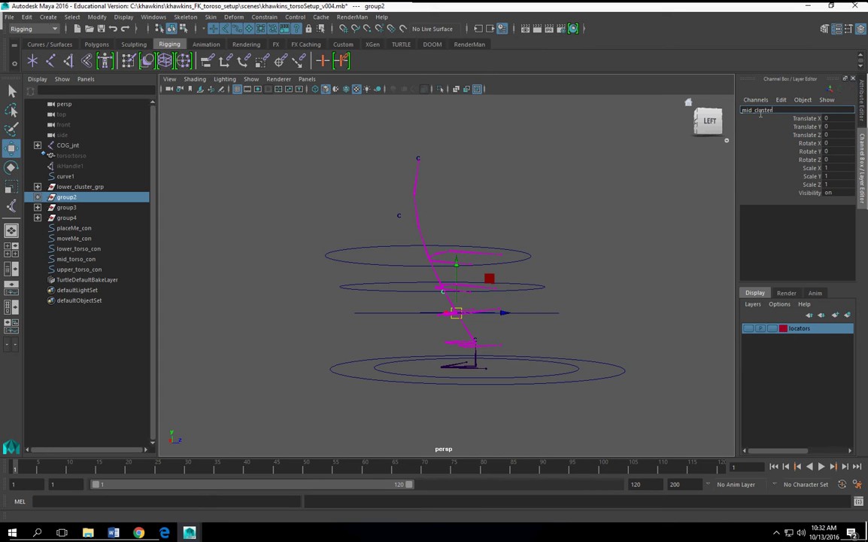
{"action": "type", "text": "_grop"}
{"action": "key", "text": "Return"}
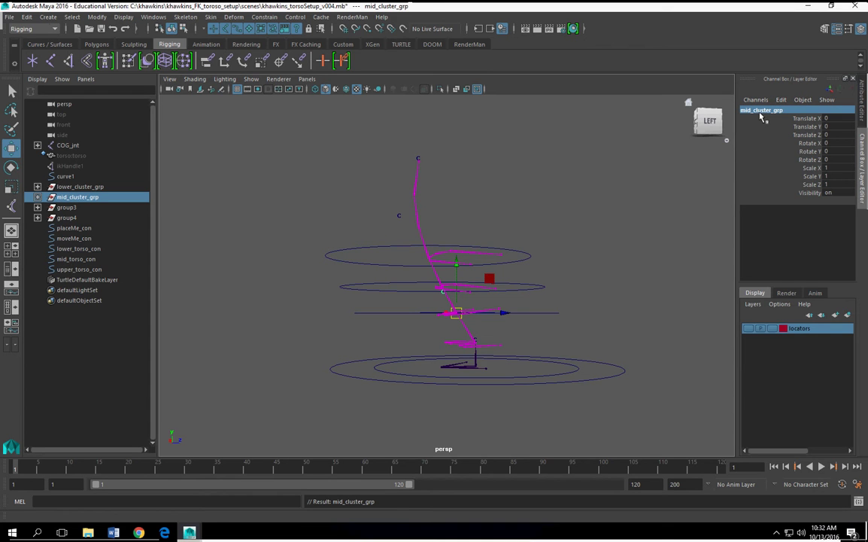
Step: Parent cluster4Handle under group3 and delete the leftover group4
{"action": "left_click", "coordinate": [38, 217]}
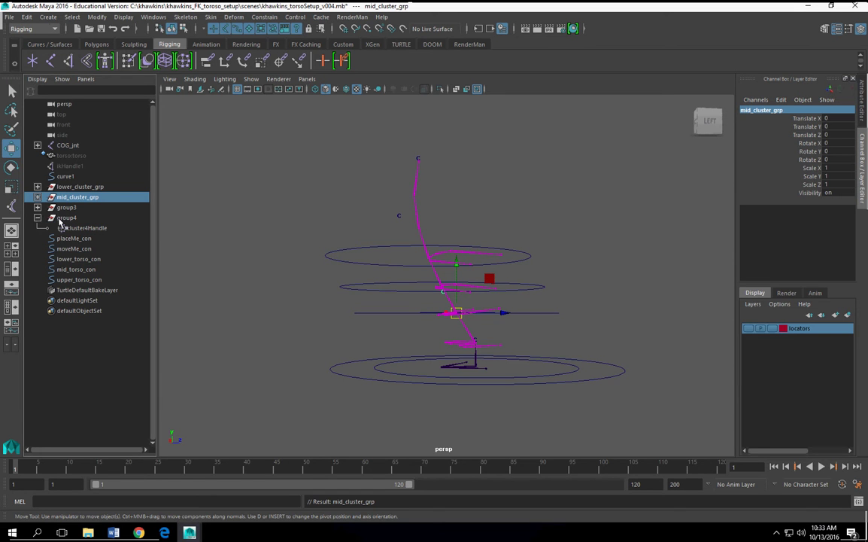
{"action": "left_click", "coordinate": [37, 207]}
{"action": "left_click", "coordinate": [86, 238]}
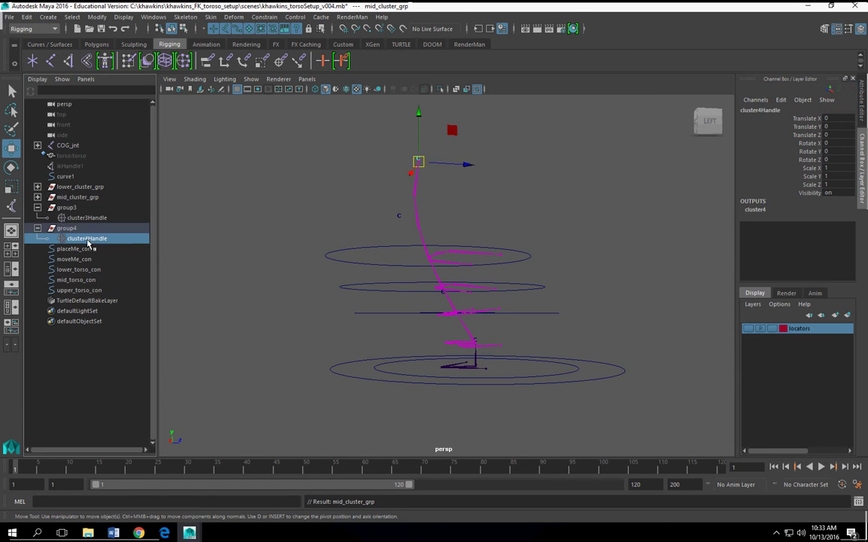
{"action": "left_click", "coordinate": [68, 208], "text": "ctrl"}
{"action": "key", "text": "p"}
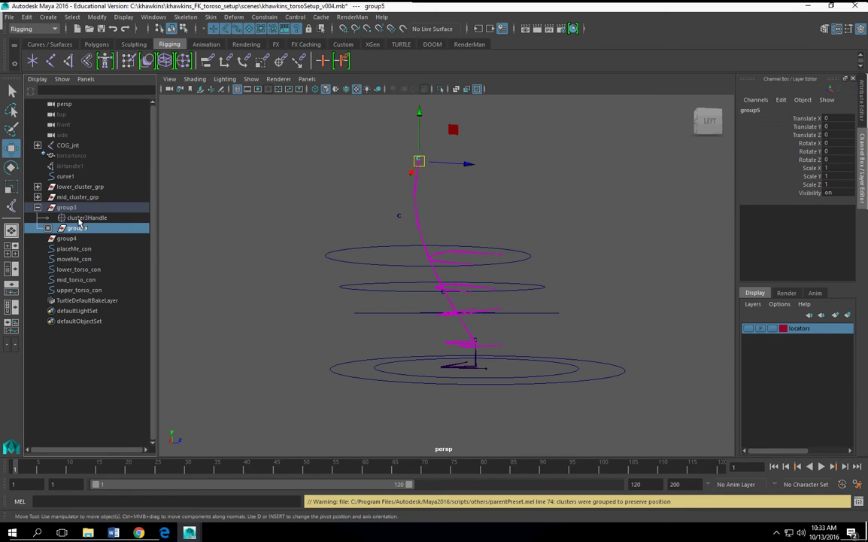
{"action": "left_click", "coordinate": [68, 238]}
{"action": "key", "text": "Delete"}
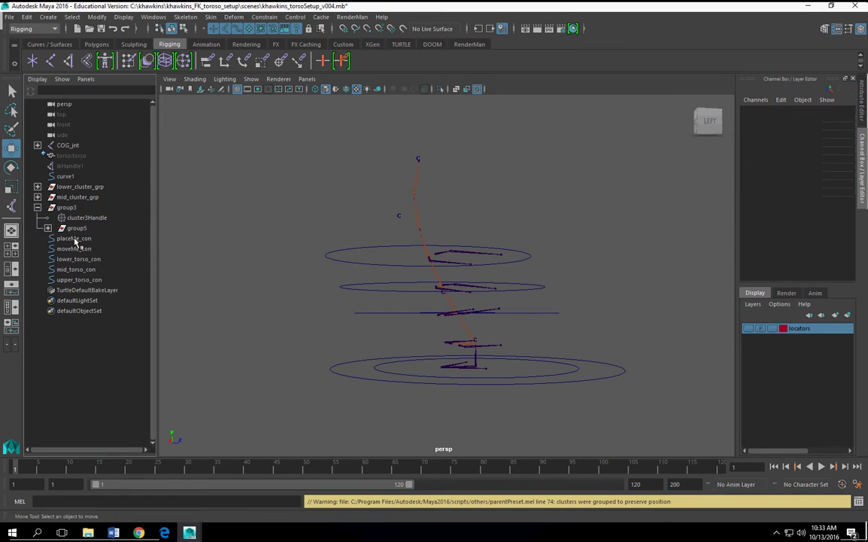
Step: Delete cluster4Handle from inside group5
{"action": "left_click", "coordinate": [48, 228]}
{"action": "left_click", "coordinate": [90, 239]}
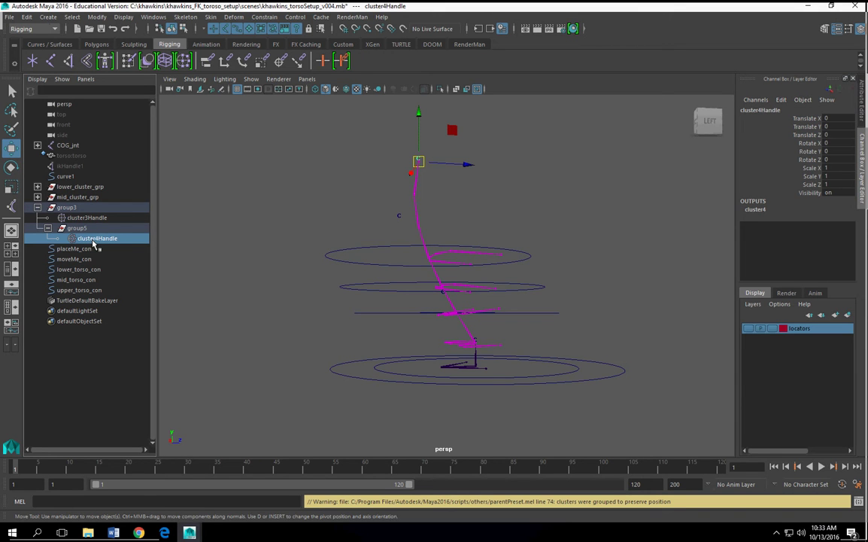
{"action": "key", "text": "Delete"}
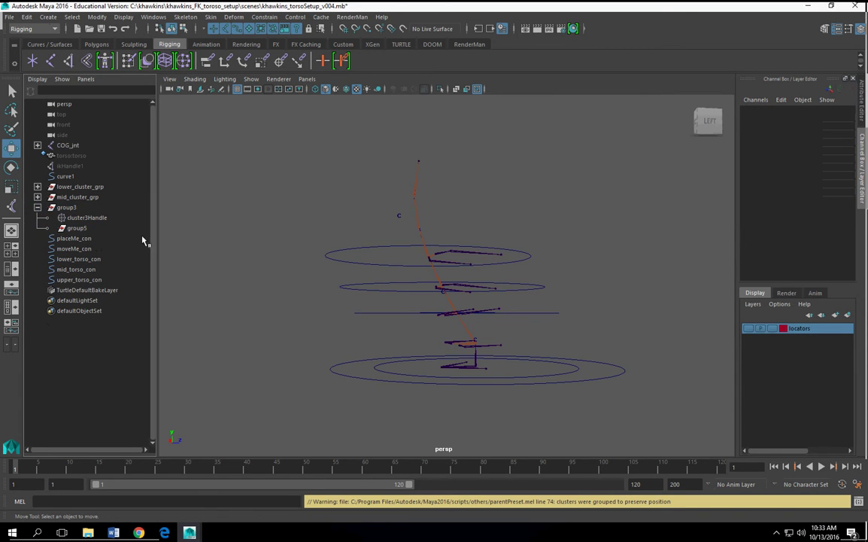
{"action": "middle_click_drag", "start_coordinate": [397, 229], "coordinate": [427, 297], "text": "alt"}
{"action": "scroll", "coordinate": [457, 263], "scroll_direction": "up", "scroll_amount": 5}
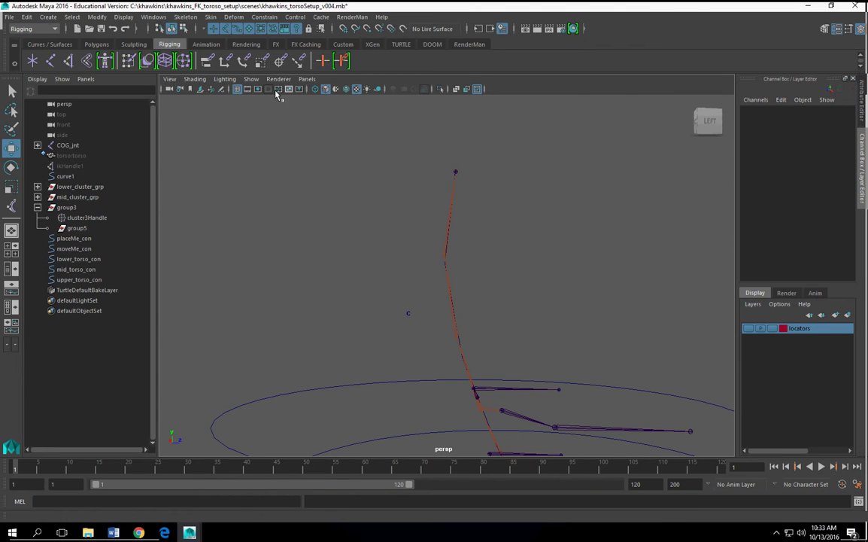
{"action": "left_click", "coordinate": [251, 79]}
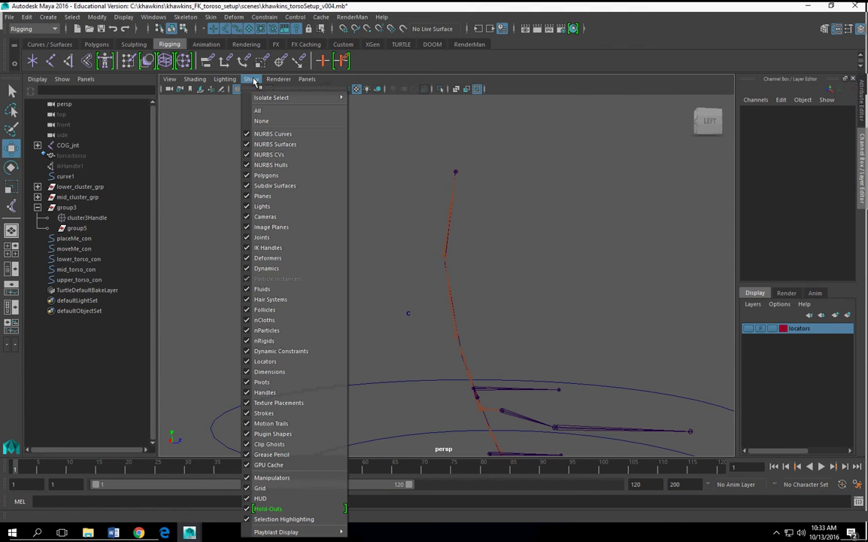
{"action": "left_click", "coordinate": [280, 258]}
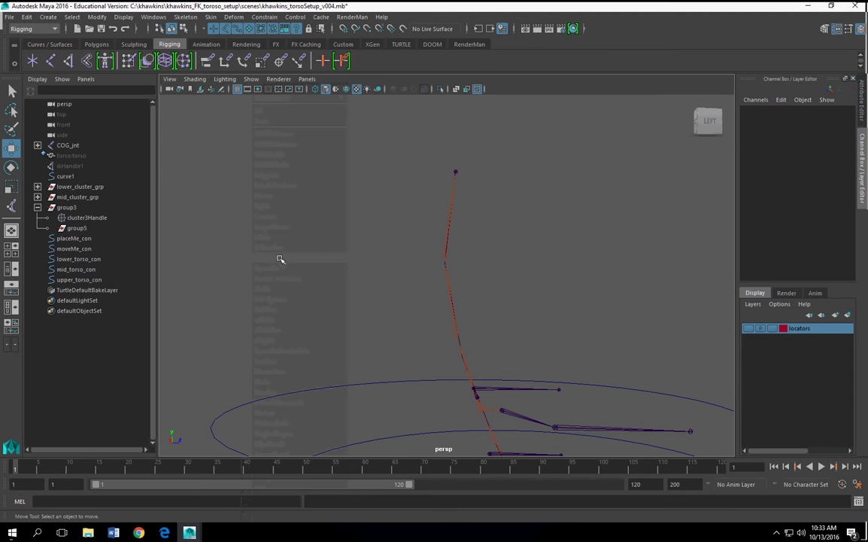
{"action": "left_click", "coordinate": [251, 79]}
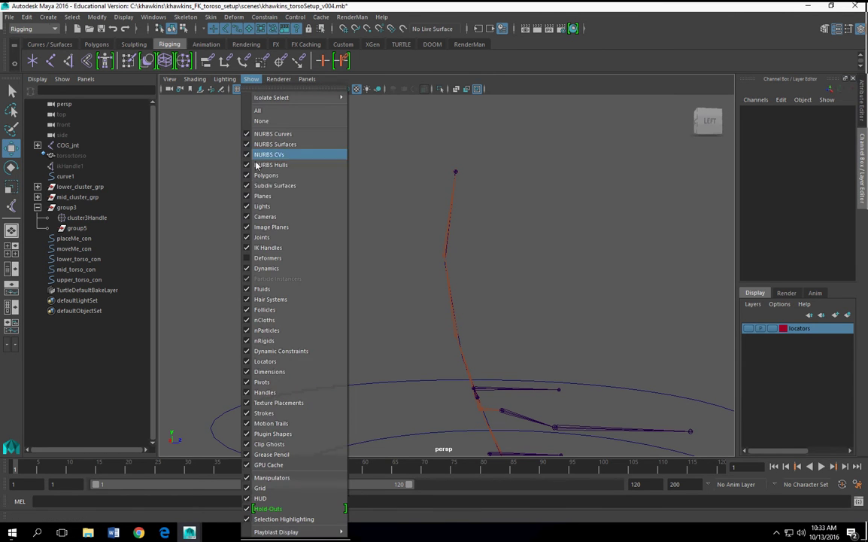
{"action": "left_click", "coordinate": [267, 258]}
Step: Turn off joint display in the viewport and hide effector1 at the upper end of the spine curve
{"action": "left_click", "coordinate": [251, 79]}
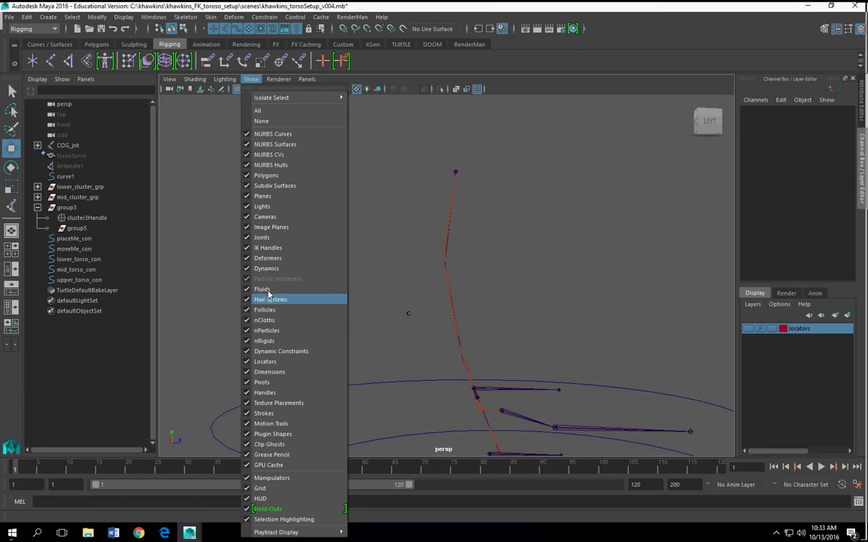
{"action": "left_click", "coordinate": [260, 238]}
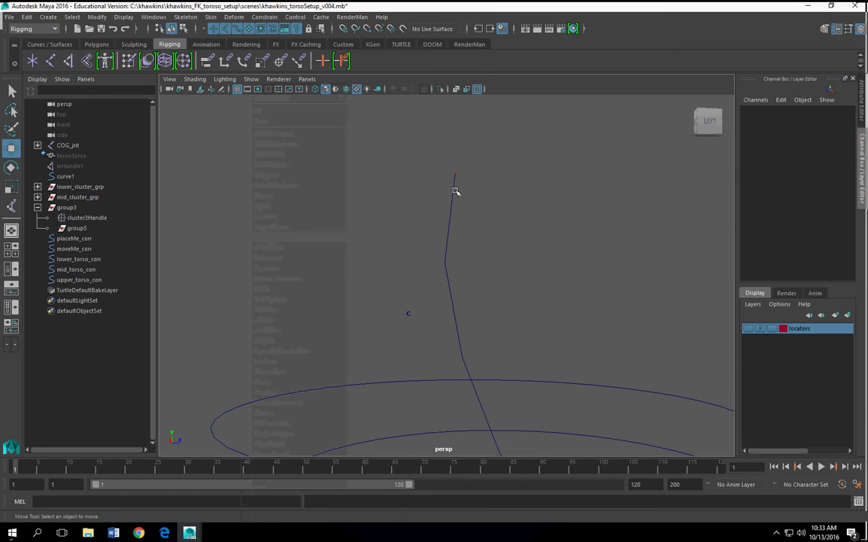
{"action": "left_click", "coordinate": [454, 188]}
{"action": "right_click_drag", "start_coordinate": [454, 188], "coordinate": [435, 179]}
{"action": "left_click_drag", "start_coordinate": [434, 155], "coordinate": [484, 189]}
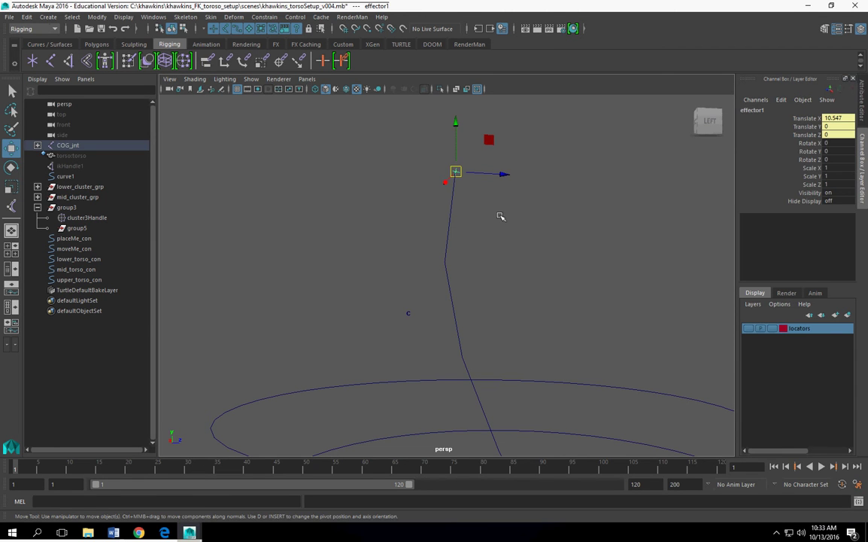
{"action": "left_click", "coordinate": [501, 216]}
{"action": "left_click", "coordinate": [457, 171]}
{"action": "key", "text": "ctrl+h"}
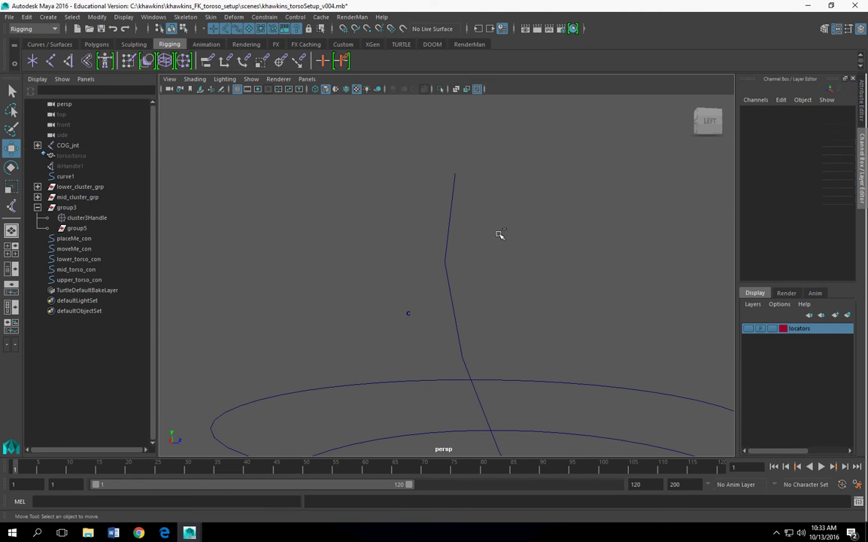
Step: Create a cluster on the topmost control vertex of curve1, cv[3]
{"action": "right_click_drag", "start_coordinate": [458, 187], "coordinate": [468, 177]}
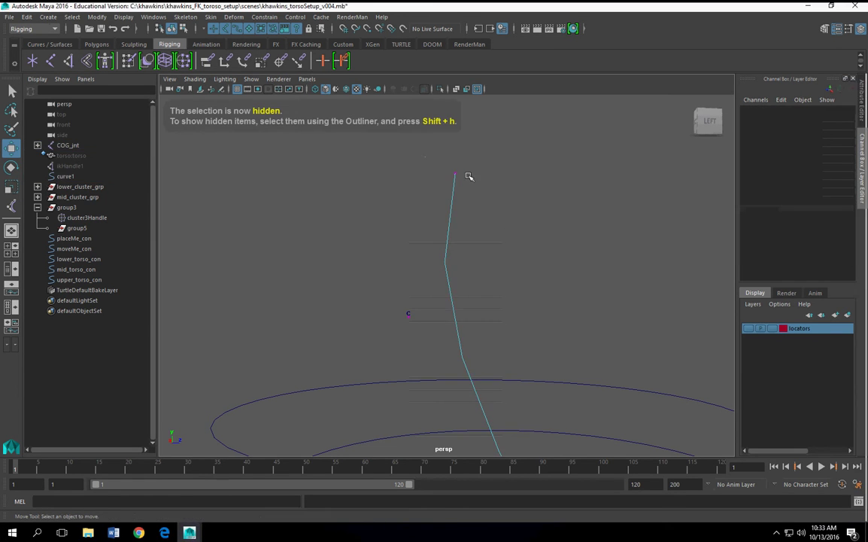
{"action": "left_click", "coordinate": [455, 174]}
{"action": "left_click", "coordinate": [264, 17]}
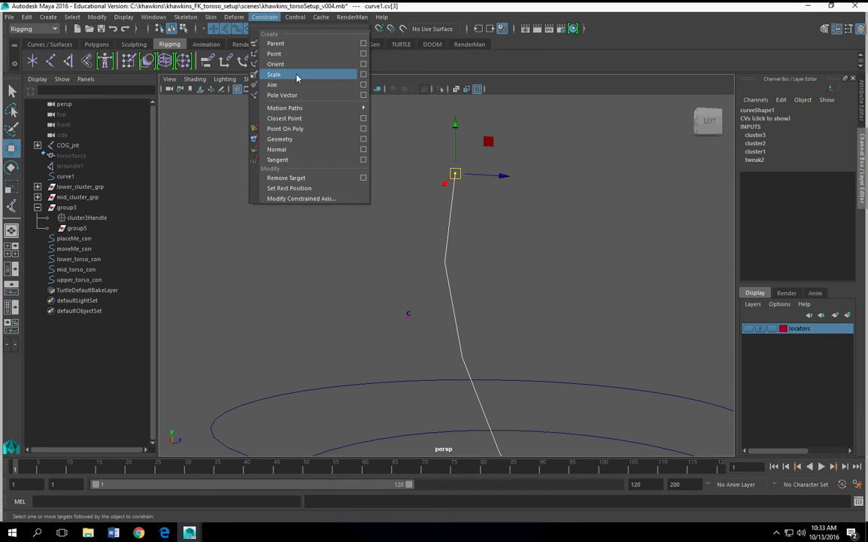
{"action": "mouse_move", "coordinate": [235, 17]}
{"action": "left_click", "coordinate": [260, 55]}
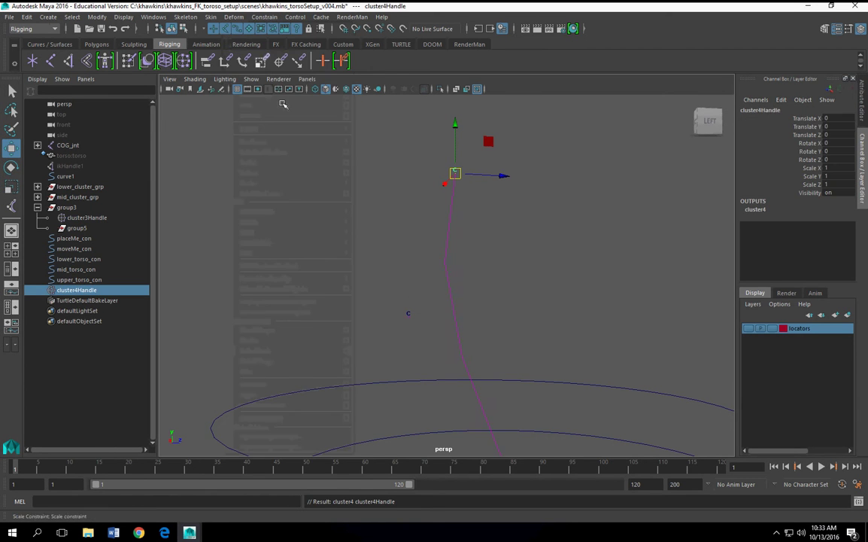
Step: Parent the new cluster4Handle under group3
{"action": "left_click", "coordinate": [169, 303]}
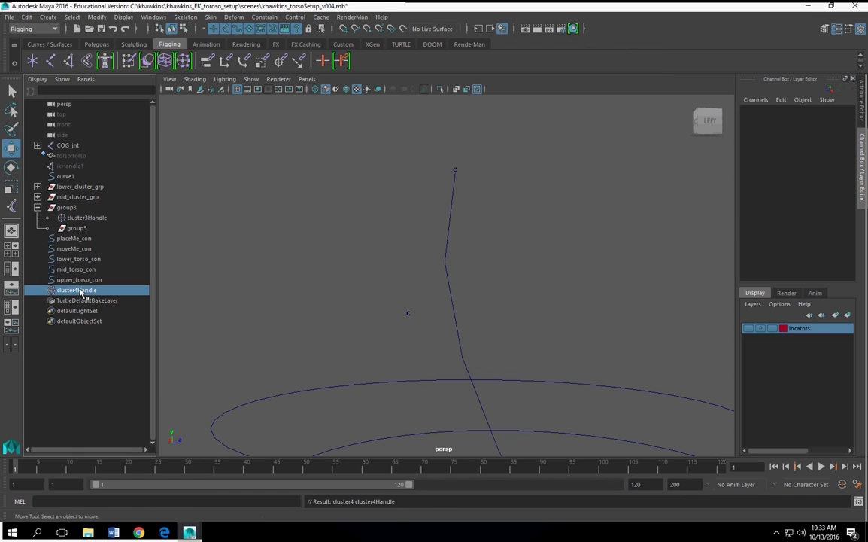
{"action": "left_click", "coordinate": [81, 292]}
{"action": "left_click", "coordinate": [73, 209], "text": "ctrl"}
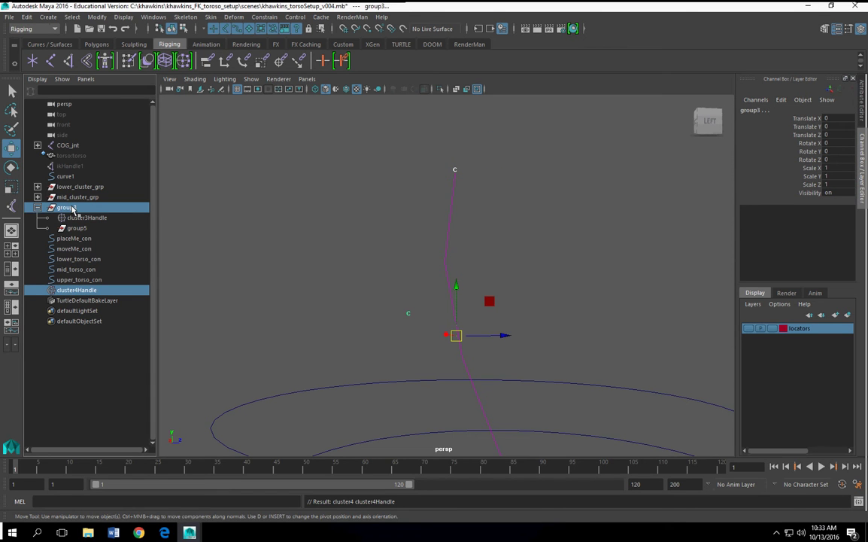
{"action": "key", "text": "p"}
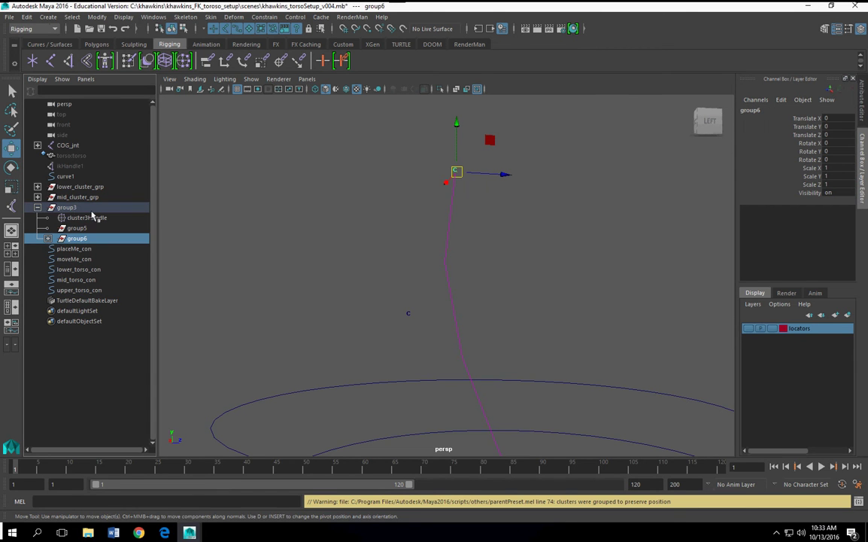
Step: Turn joint display back on in the viewport and delete the empty group5 from group3
{"action": "left_click", "coordinate": [252, 79]}
{"action": "left_click", "coordinate": [286, 240]}
{"action": "scroll", "coordinate": [482, 295], "scroll_direction": "down", "scroll_amount": 6}
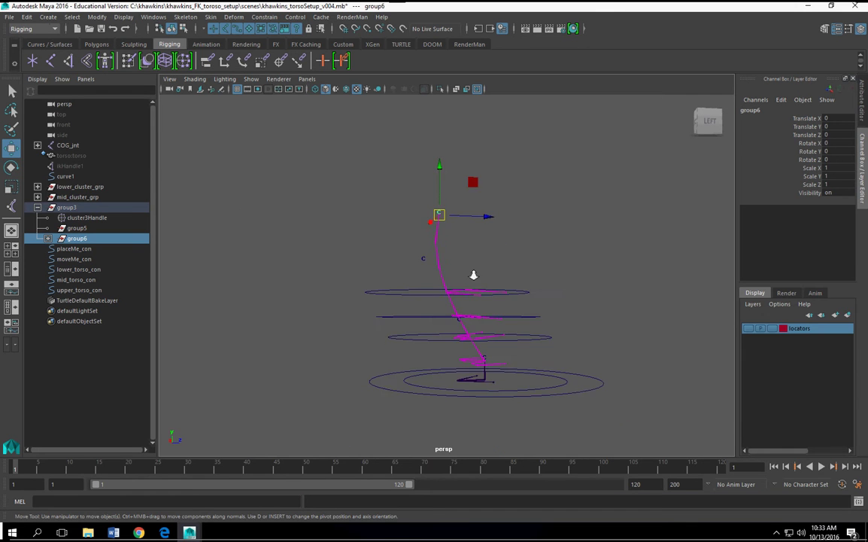
{"action": "middle_click_drag", "start_coordinate": [484, 296], "coordinate": [475, 269], "text": "alt"}
{"action": "scroll", "coordinate": [476, 269], "scroll_direction": "up", "scroll_amount": 3}
{"action": "left_click", "coordinate": [48, 239]}
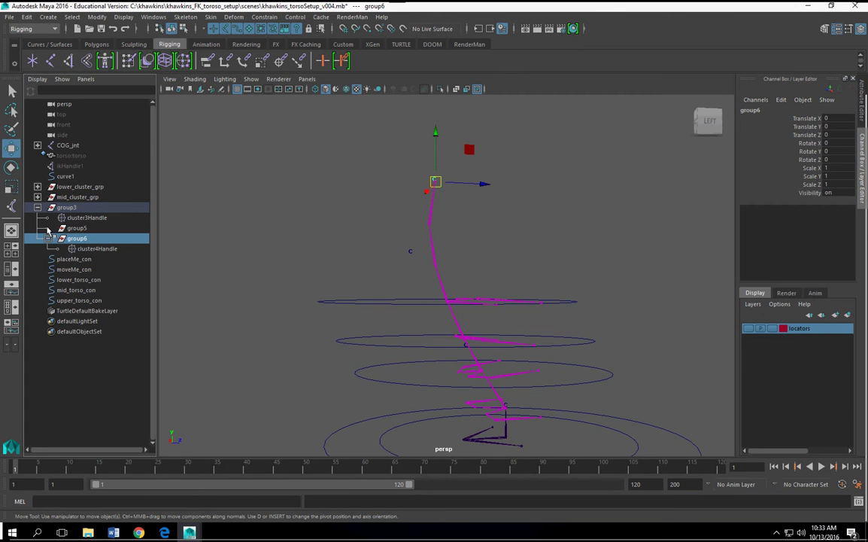
{"action": "left_click", "coordinate": [78, 228]}
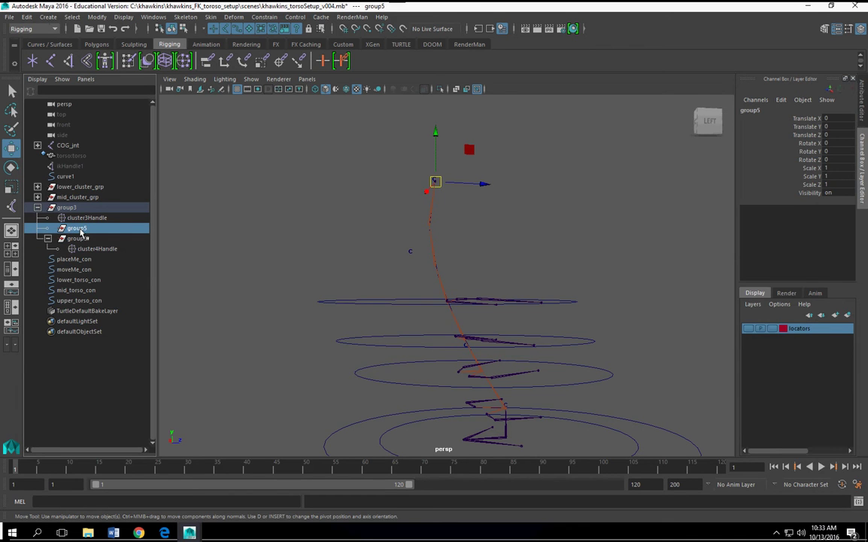
{"action": "key", "text": "Delete"}
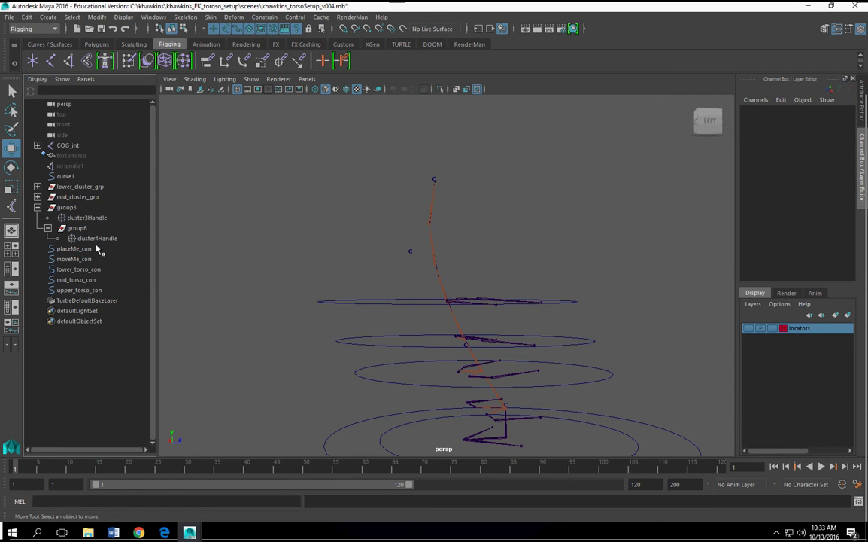
Step: Rename group3, which holds the two topmost clusters, upper_cluster_grp
{"action": "left_click", "coordinate": [60, 208]}
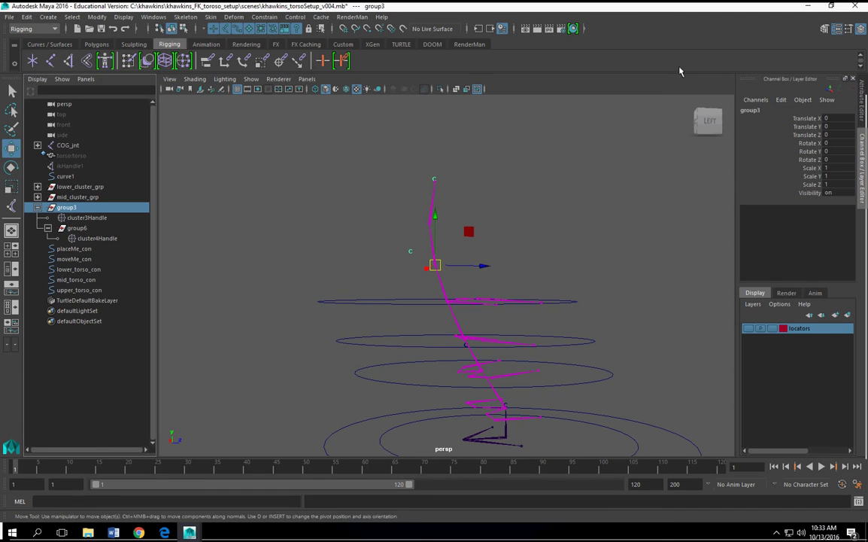
{"action": "double_click", "coordinate": [752, 111]}
{"action": "type", "text": "upper_cluster"}
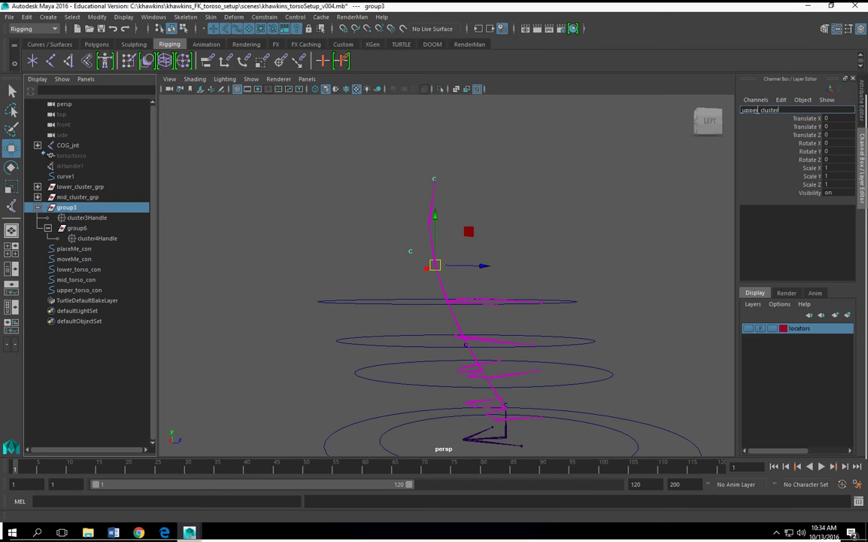
{"action": "type", "text": "_grp"}
{"action": "key", "text": "Return"}
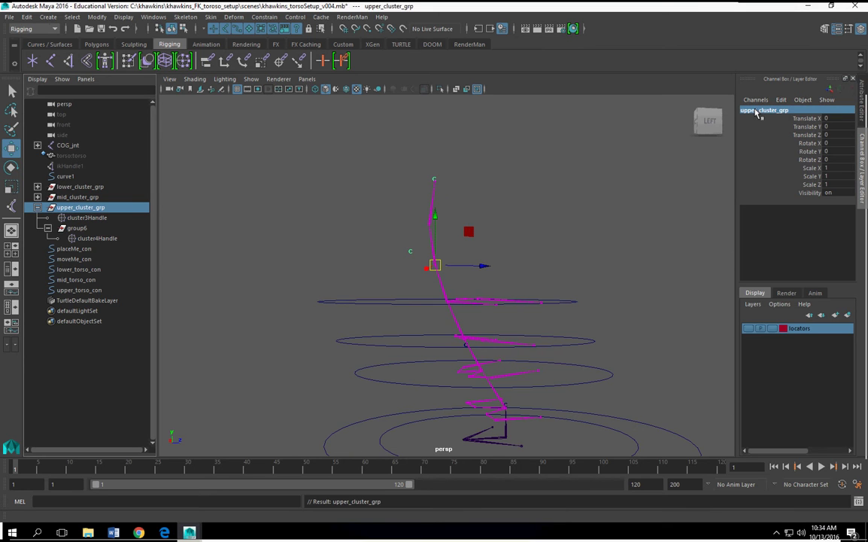
Step: Collapse the upper_cluster_grp hierarchy in the outliner
{"action": "left_click", "coordinate": [36, 207]}
{"action": "left_click_drag", "start_coordinate": [518, 270], "coordinate": [520, 292], "text": "alt"}
{"action": "left_click_drag", "start_coordinate": [369, 274], "coordinate": [401, 300], "text": "alt"}
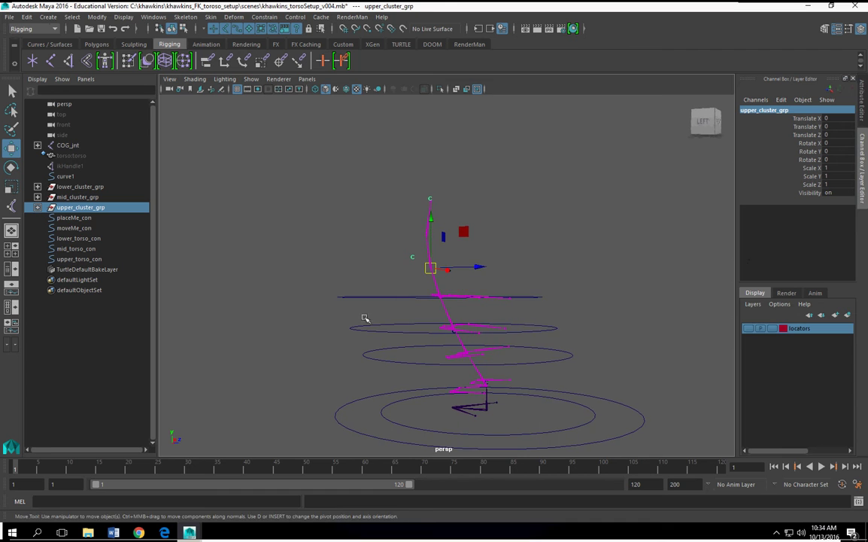
{"action": "right_click_drag", "start_coordinate": [427, 354], "coordinate": [475, 367], "text": "alt"}
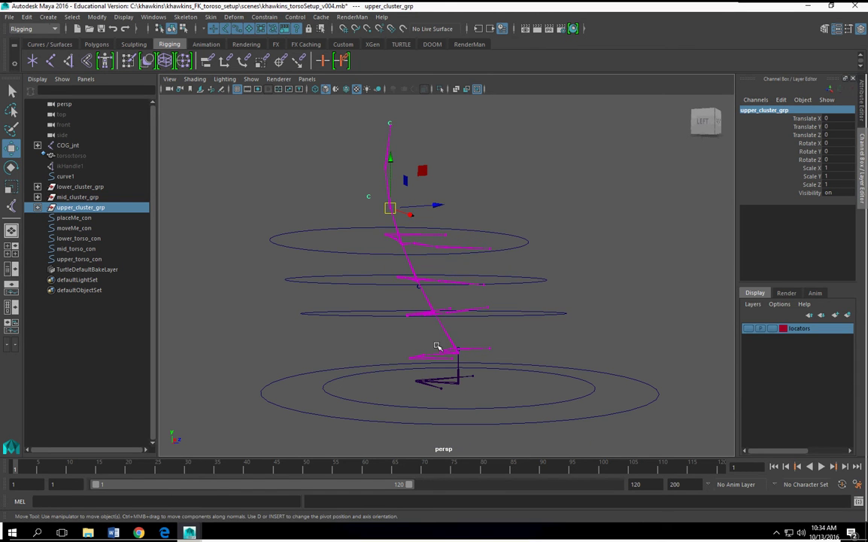
Step: Parent-constrain lower_cluster_grp to the lower_torso_con control
{"action": "left_click", "coordinate": [404, 314]}
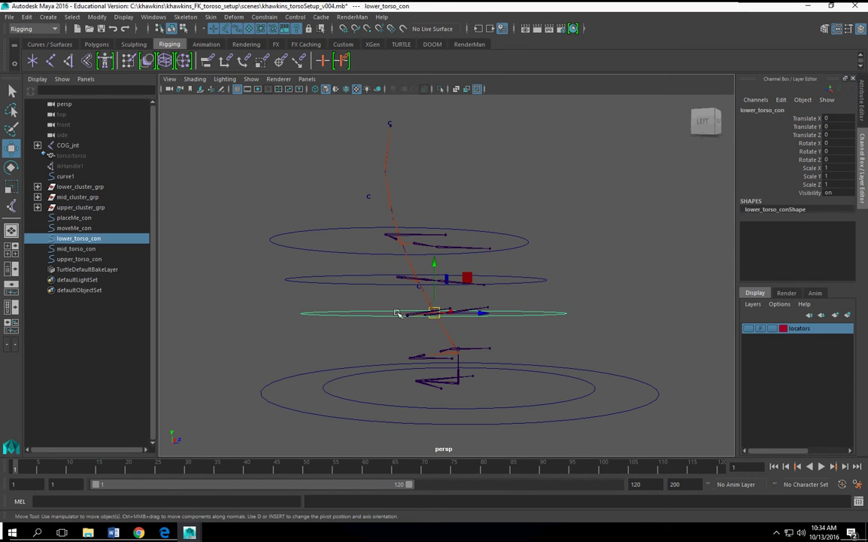
{"action": "left_click_drag", "start_coordinate": [255, 347], "coordinate": [260, 353], "text": "alt"}
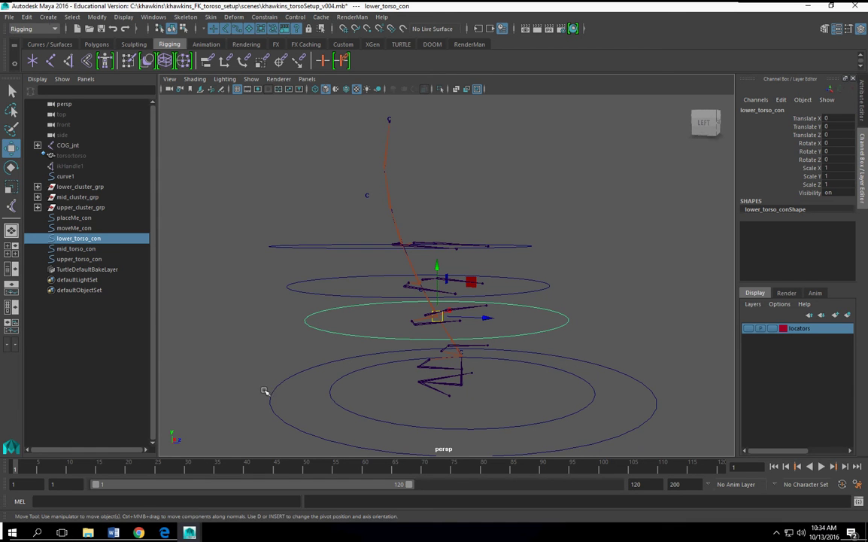
{"action": "left_click", "coordinate": [85, 189]}
{"action": "left_click", "coordinate": [84, 238]}
{"action": "left_click", "coordinate": [188, 281]}
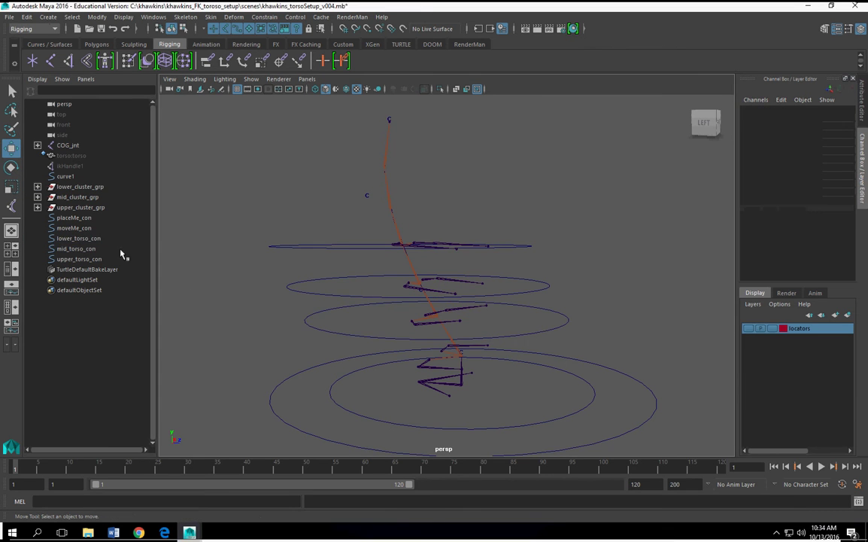
{"action": "left_click", "coordinate": [90, 238]}
{"action": "left_click", "coordinate": [106, 188], "text": "ctrl"}
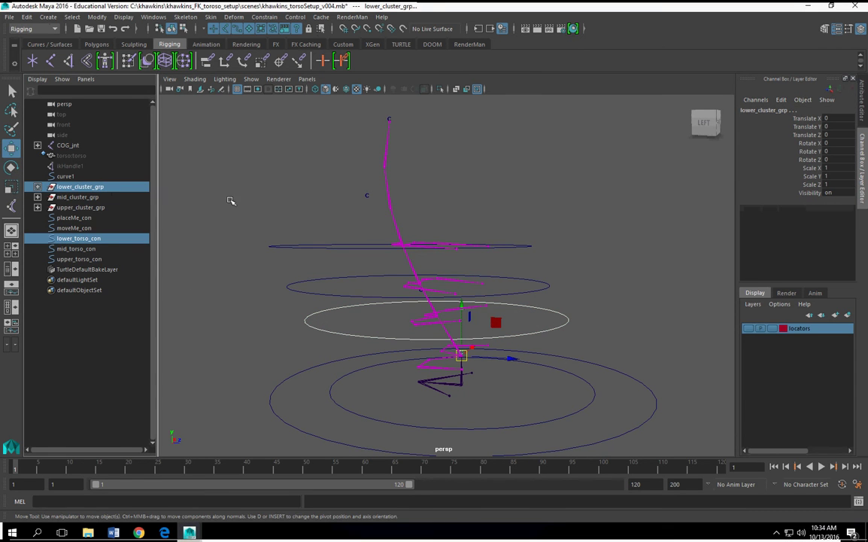
{"action": "left_click", "coordinate": [264, 16]}
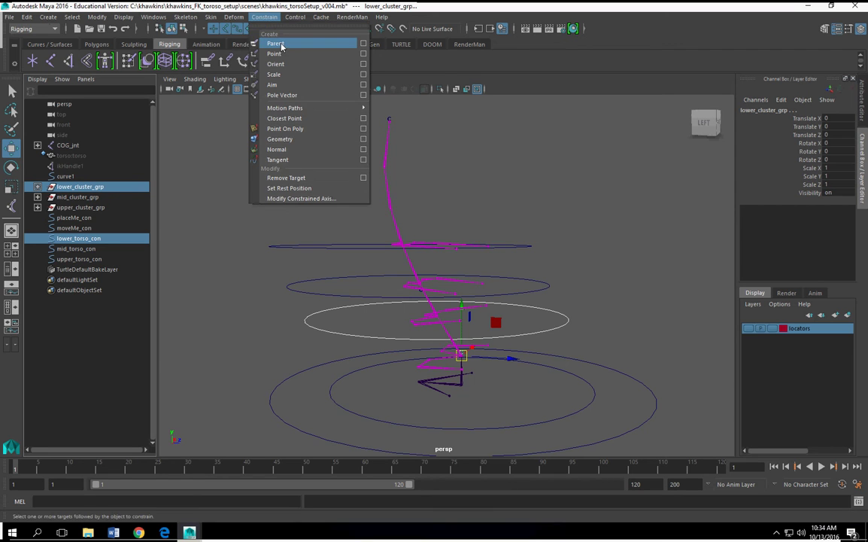
{"action": "left_click", "coordinate": [281, 47]}
{"action": "left_click_drag", "start_coordinate": [546, 351], "coordinate": [511, 323], "text": "alt"}
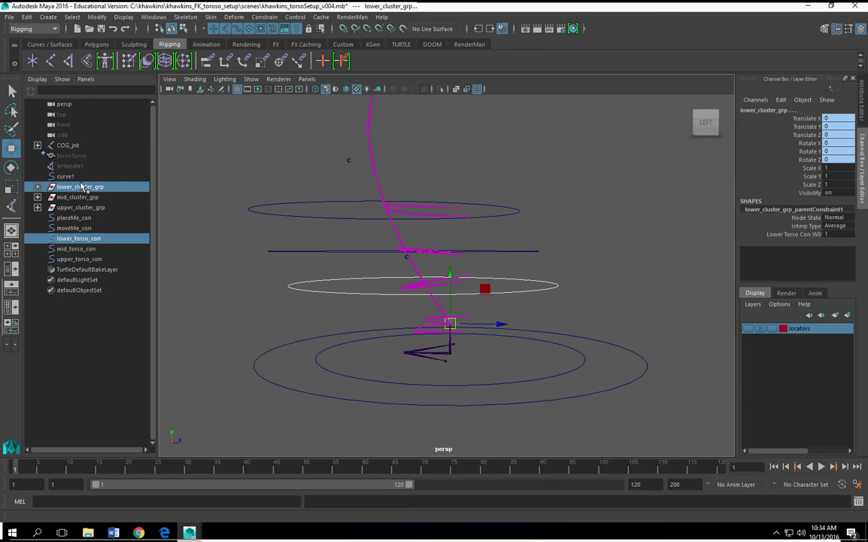
{"action": "left_click_drag", "start_coordinate": [455, 304], "coordinate": [539, 344], "text": "alt"}
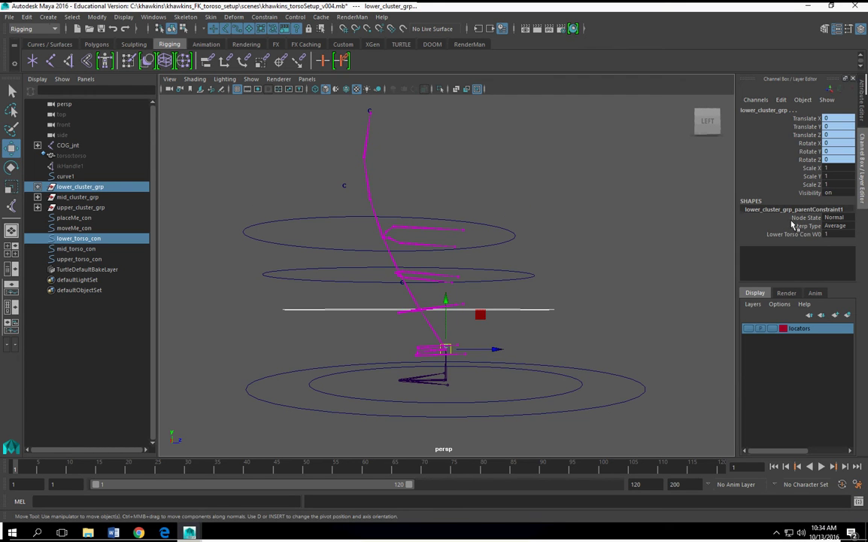
Step: Test lower_torso_con by rotating it about Z and about X, undoing each rotation
{"action": "left_click", "coordinate": [526, 316]}
{"action": "left_click", "coordinate": [525, 310]}
{"action": "left_click_drag", "start_coordinate": [526, 311], "coordinate": [576, 336], "text": "alt"}
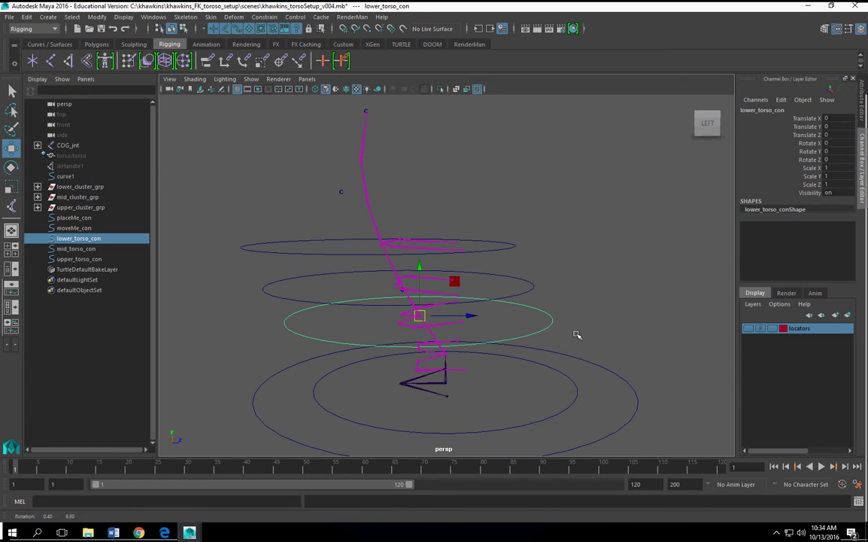
{"action": "left_click", "coordinate": [811, 160]}
{"action": "middle_click_drag", "start_coordinate": [586, 233], "coordinate": [544, 280]}
{"action": "left_click_drag", "start_coordinate": [543, 280], "coordinate": [482, 281], "text": "alt"}
{"action": "key", "text": "ctrl+z"}
{"action": "left_click", "coordinate": [812, 143]}
{"action": "left_click_drag", "start_coordinate": [468, 228], "coordinate": [524, 239], "text": "alt"}
{"action": "middle_click_drag", "start_coordinate": [524, 240], "coordinate": [467, 314]}
{"action": "key", "text": "ctrl+z"}
{"action": "left_click_drag", "start_coordinate": [507, 374], "coordinate": [523, 369], "text": "alt"}
{"action": "scroll", "coordinate": [507, 383], "scroll_direction": "up", "scroll_amount": 2}
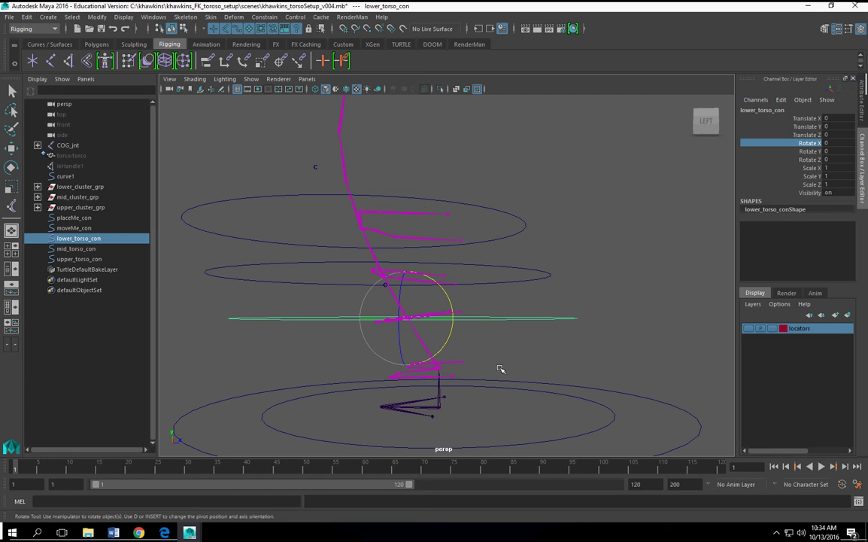
Step: Parent-constrain mid_cluster_grp to the mid_torso_con control
{"action": "left_click_drag", "start_coordinate": [300, 279], "coordinate": [258, 283], "text": "alt"}
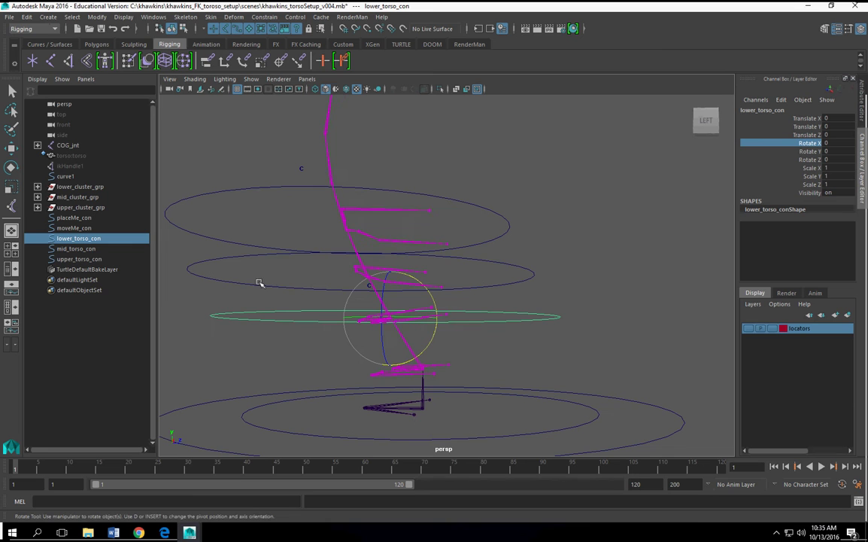
{"action": "left_click", "coordinate": [75, 249]}
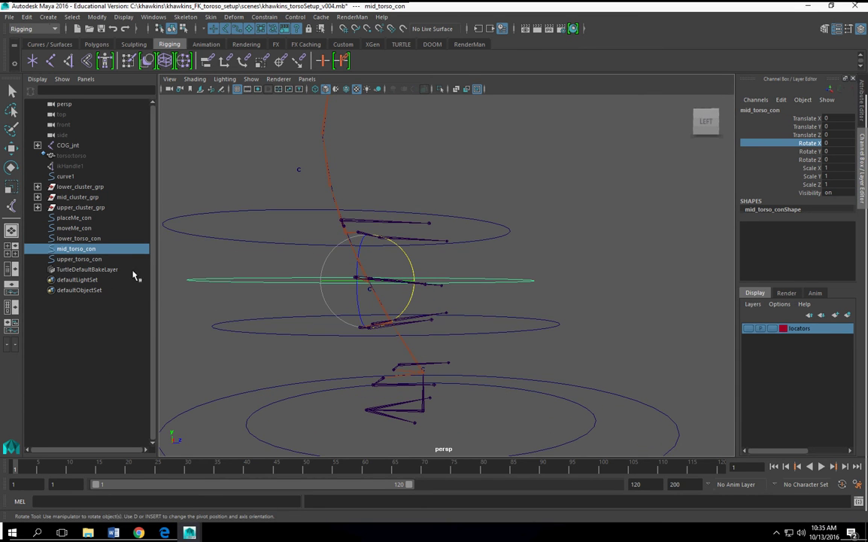
{"action": "left_click", "coordinate": [75, 198], "text": "ctrl"}
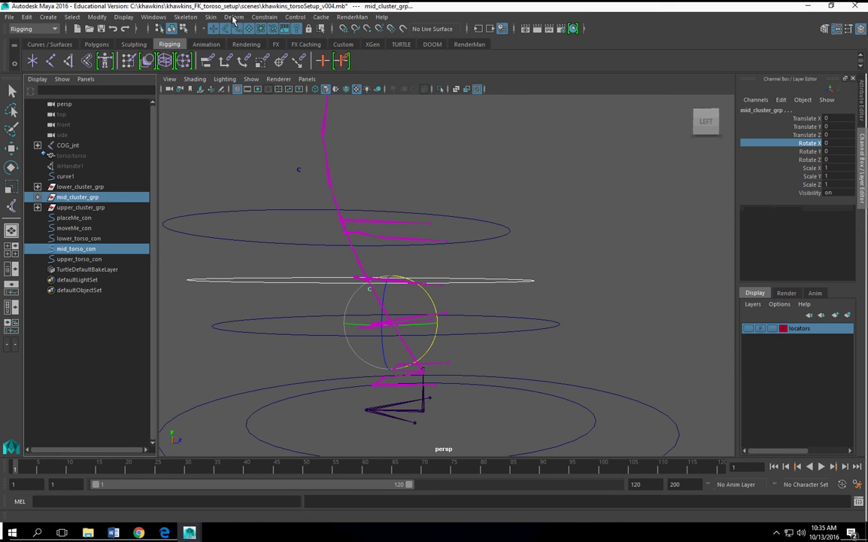
{"action": "left_click", "coordinate": [264, 16]}
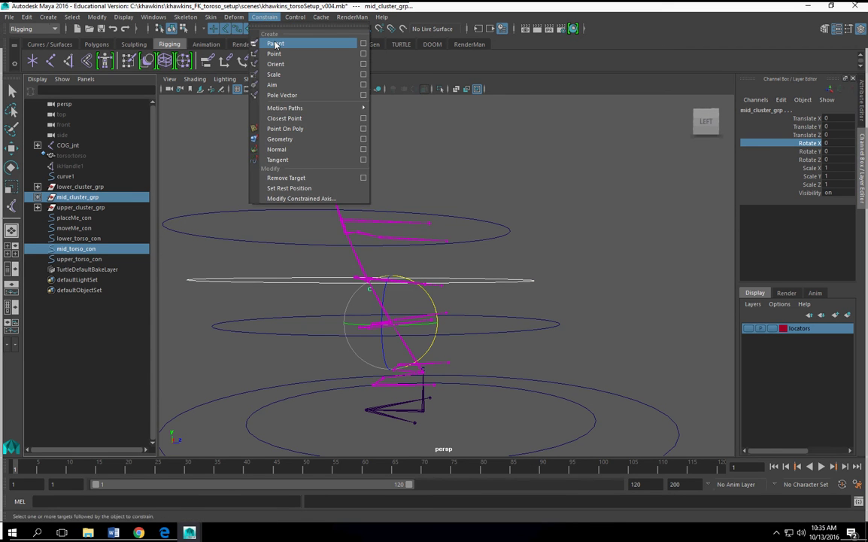
{"action": "left_click", "coordinate": [276, 43]}
{"action": "scroll", "coordinate": [510, 282], "scroll_direction": "down", "scroll_amount": 3}
{"action": "left_click_drag", "start_coordinate": [510, 282], "coordinate": [511, 284], "text": "alt"}
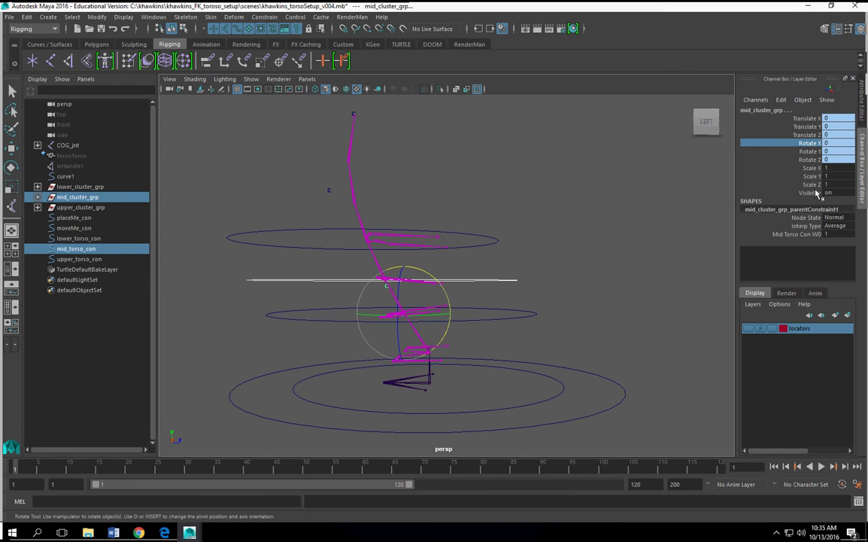
Step: Test mid_torso_con by rotating it about X and about Z, undoing each rotation
{"action": "left_click", "coordinate": [591, 273]}
{"action": "key", "text": "w"}
{"action": "left_click", "coordinate": [500, 279]}
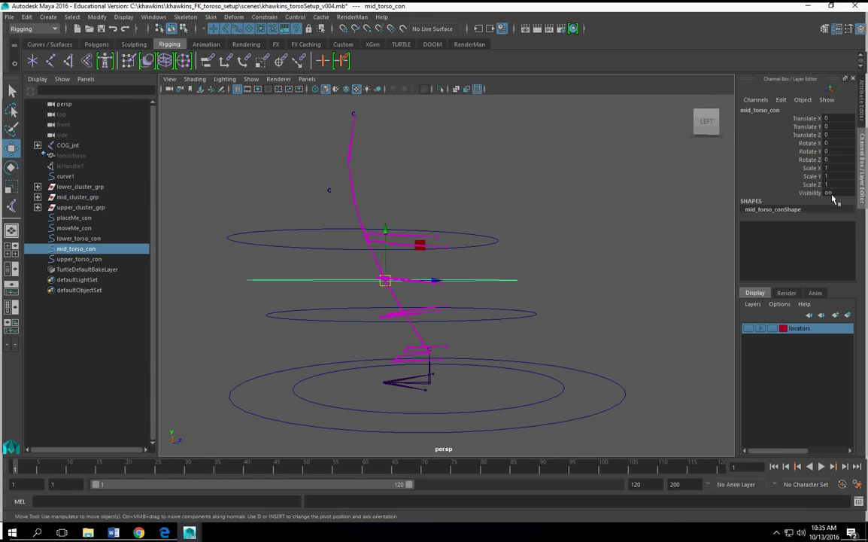
{"action": "left_click", "coordinate": [810, 143]}
{"action": "middle_click_drag", "start_coordinate": [477, 240], "coordinate": [444, 244]}
{"action": "key", "text": "ctrl+z"}
{"action": "left_click", "coordinate": [810, 160]}
{"action": "middle_click_drag", "start_coordinate": [611, 243], "coordinate": [458, 256]}
{"action": "key", "text": "ctrl+z"}
{"action": "key", "text": "ctrl+z"}
{"action": "key", "text": "ctrl+z"}
{"action": "left_click_drag", "start_coordinate": [484, 285], "coordinate": [597, 293], "text": "alt"}
Step: Parent mid_torso_con under lower_torso_con and test the link with a rotation of lower_torso_con that is undone
{"action": "left_click", "coordinate": [535, 312]}
{"action": "left_click_drag", "start_coordinate": [531, 316], "coordinate": [519, 300], "text": "alt"}
{"action": "left_click", "coordinate": [510, 282]}
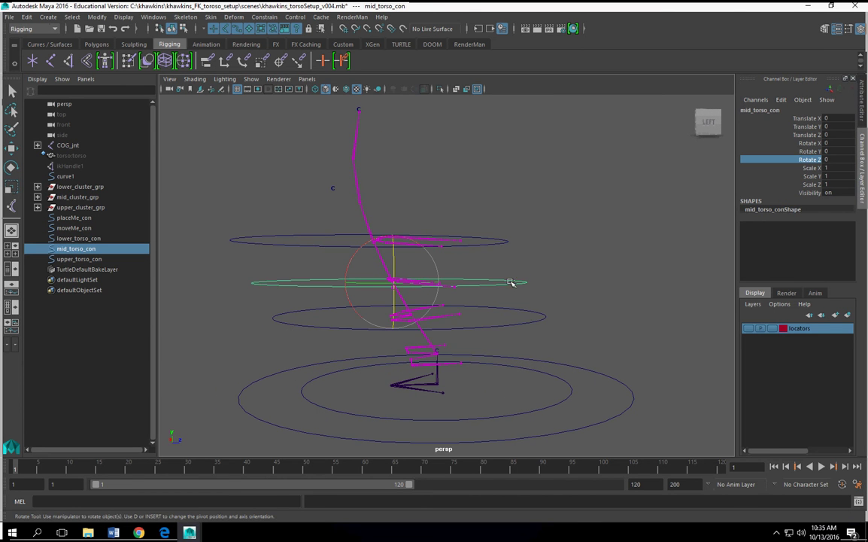
{"action": "left_click", "coordinate": [546, 319], "text": "shift"}
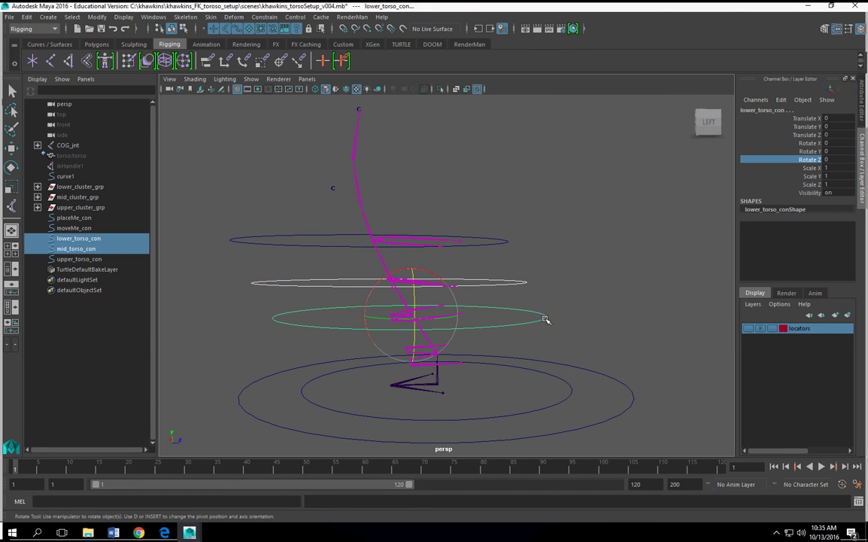
{"action": "key", "text": "p"}
{"action": "left_click", "coordinate": [546, 319]}
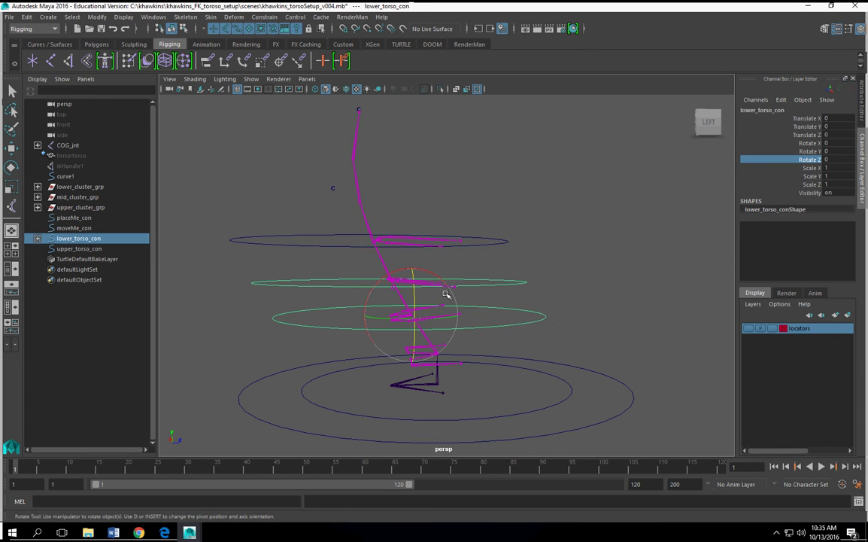
{"action": "mouse_move", "coordinate": [444, 291]}
{"action": "left_mouse_down"}
{"action": "mouse_move", "coordinate": [471, 306]}
{"action": "mouse_move", "coordinate": [417, 279]}
{"action": "mouse_move", "coordinate": [457, 303]}
{"action": "left_mouse_up"}
{"action": "key", "text": "ctrl+z"}
Step: Parent upper_torso_con under mid_torso_con
{"action": "left_click", "coordinate": [475, 253]}
{"action": "key", "text": "w"}
{"action": "left_click", "coordinate": [475, 242]}
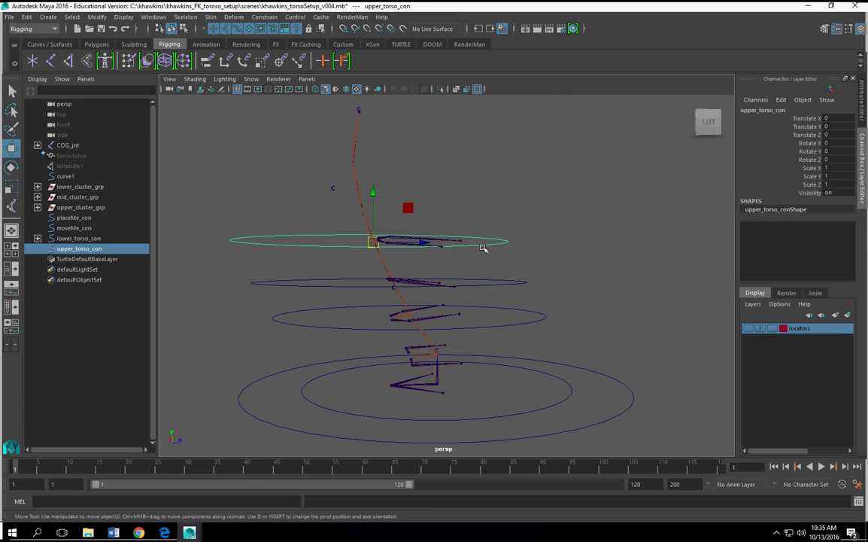
{"action": "left_click", "coordinate": [517, 284]}
{"action": "key", "text": "p"}
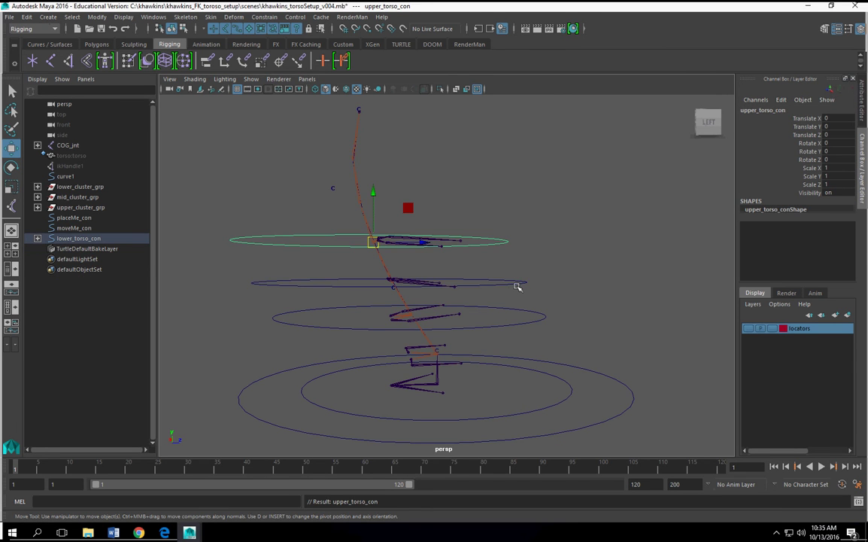
Step: Rotate lower_torso_con about X to test the whole control hierarchy
{"action": "left_click", "coordinate": [523, 327]}
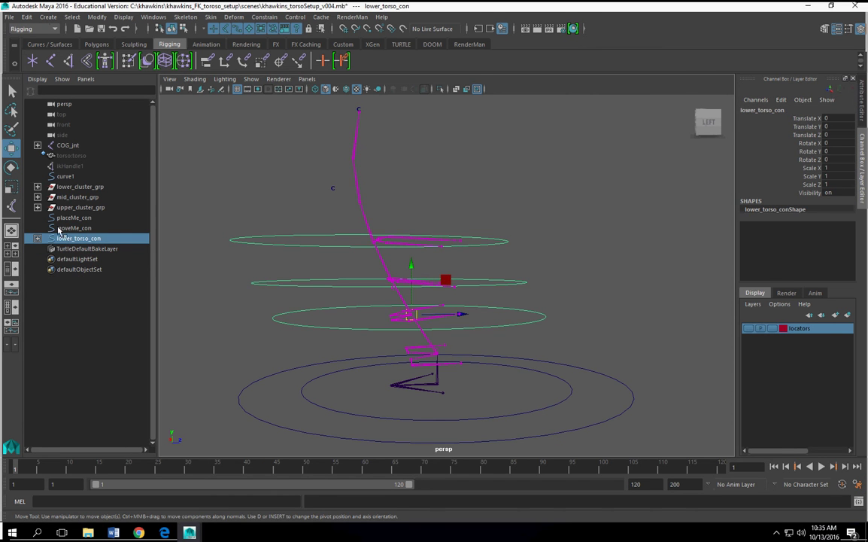
{"action": "key", "text": "e"}
{"action": "left_click_drag", "start_coordinate": [428, 274], "coordinate": [402, 291]}
Step: Undo the test rotation, the parenting of the torso controls and the parent constraint on mid_cluster_grp
{"action": "key", "text": "ctrl+z"}
{"action": "key", "text": "ctrl+z"}
{"action": "key", "text": "ctrl+z"}
{"action": "key", "text": "ctrl+z"}
{"action": "key", "text": "ctrl+z"}
{"action": "key", "text": "ctrl+z"}
{"action": "key", "text": "ctrl+z"}
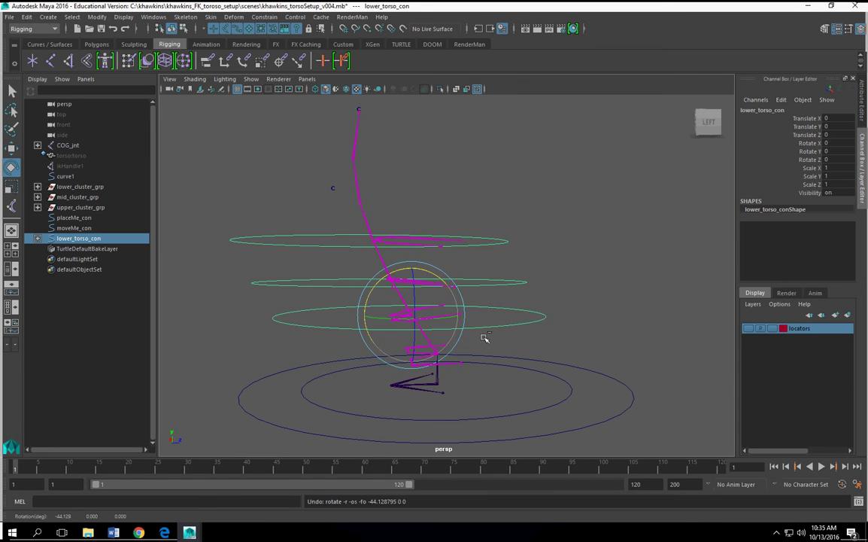
{"action": "key", "text": "ctrl+z"}
{"action": "key", "text": "ctrl+z"}
{"action": "key", "text": "ctrl+z"}
{"action": "key", "text": "ctrl+z"}
{"action": "key", "text": "ctrl+z"}
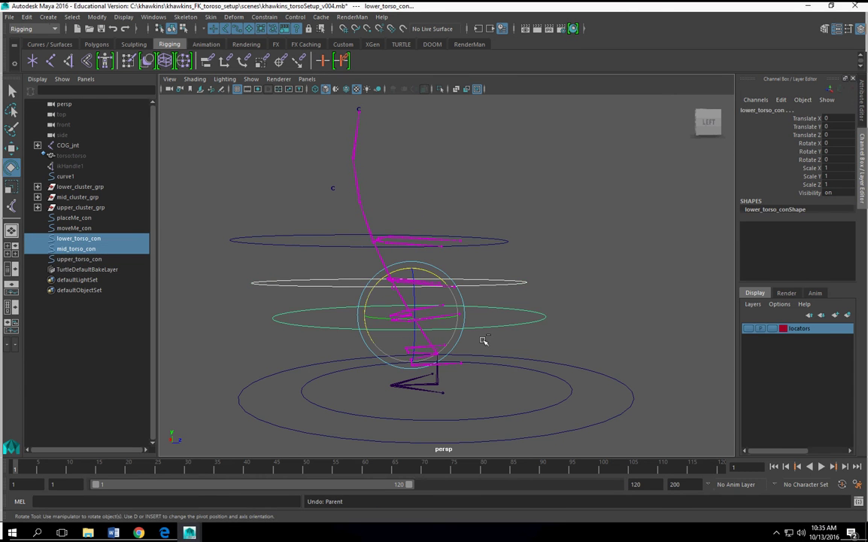
{"action": "key", "text": "ctrl+z"}
{"action": "key", "text": "ctrl+z"}
{"action": "key", "text": "ctrl+z"}
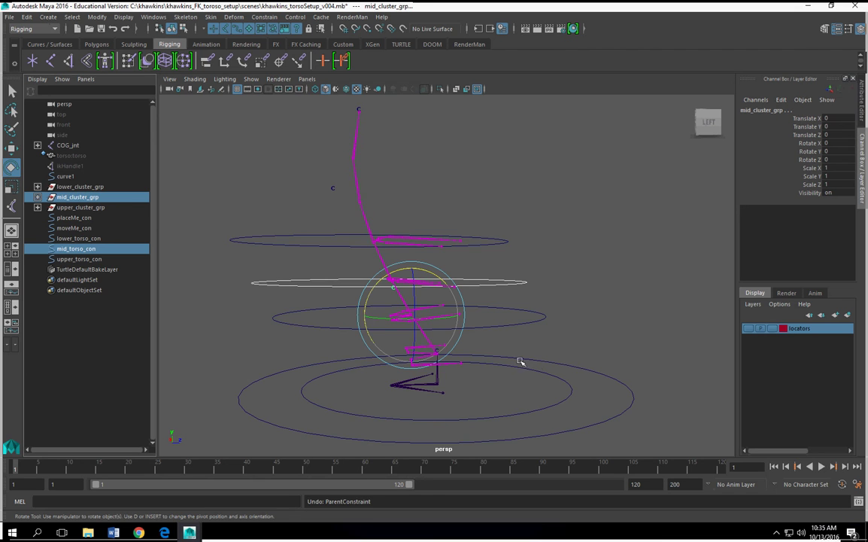
Step: Undo the parent constraint on lower_cluster_grp and clear the selection
{"action": "scroll", "coordinate": [521, 362], "scroll_direction": "up", "scroll_amount": 4}
{"action": "left_click", "coordinate": [81, 187]}
{"action": "scroll", "coordinate": [475, 256], "scroll_direction": "up", "scroll_amount": 4}
{"action": "mouse_move", "coordinate": [463, 297]}
{"action": "middle_mouse_down", "text": "alt"}
{"action": "mouse_move", "coordinate": [475, 255]}
{"action": "mouse_move", "coordinate": [479, 293]}
{"action": "middle_mouse_up", "text": "alt"}
{"action": "left_click_drag", "start_coordinate": [480, 293], "coordinate": [486, 324], "text": "alt"}
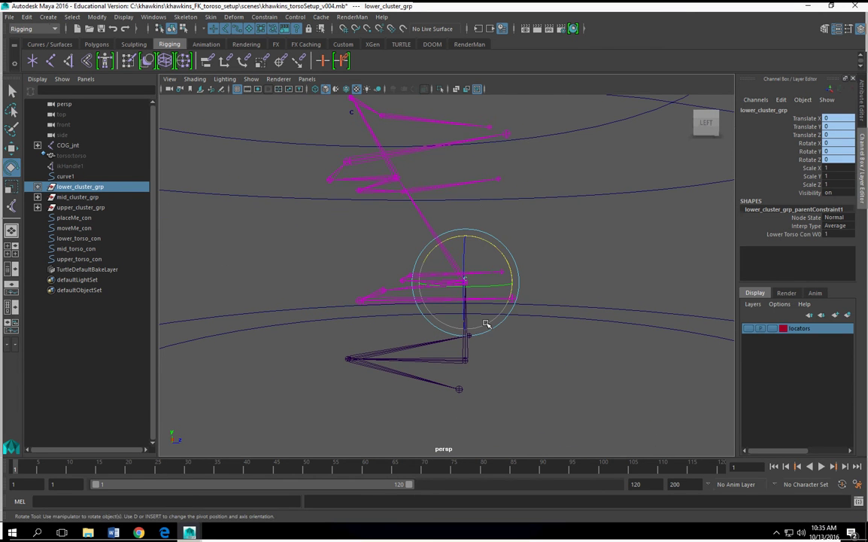
{"action": "key", "text": "ctrl+z"}
{"action": "left_click", "coordinate": [73, 187]}
{"action": "key", "text": "ctrl+z"}
{"action": "key", "text": "ctrl+z"}
{"action": "key", "text": "ctrl+z"}
{"action": "key", "text": "ctrl+z"}
{"action": "left_click", "coordinate": [326, 273]}
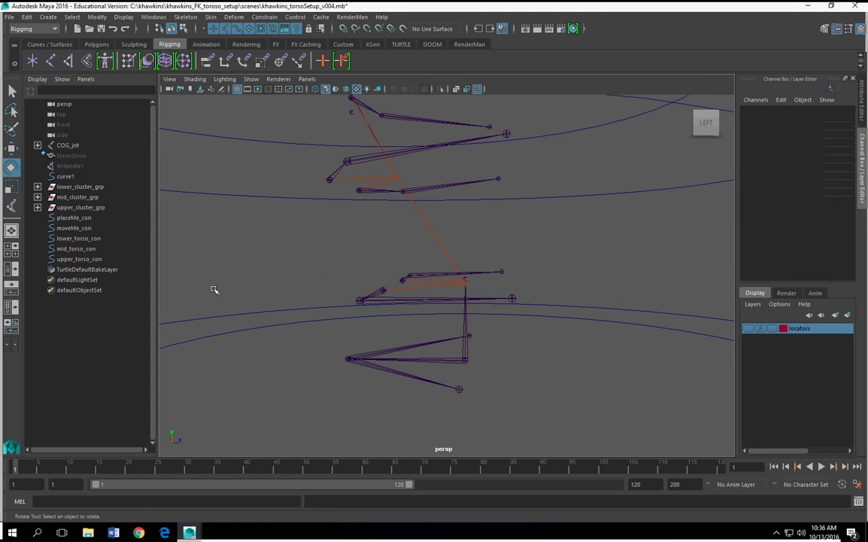
Step: Snap the pivot of lower_cluster_grp down to the COG joint below the spine's first joint
{"action": "left_click", "coordinate": [88, 187]}
{"action": "left_click_drag", "start_coordinate": [521, 309], "coordinate": [529, 310], "text": "alt"}
{"action": "key", "text": "Insert"}
{"action": "key", "text": "v"}
{"action": "left_click_drag", "start_coordinate": [479, 286], "coordinate": [472, 351]}
{"action": "key", "text": "v"}
{"action": "left_click_drag", "start_coordinate": [468, 239], "coordinate": [412, 303]}
Step: Snap the pivot of mid_cluster_grp down to the spine's base joint, where the lowest cluster sits
{"action": "left_click", "coordinate": [90, 199]}
{"action": "left_click_drag", "start_coordinate": [391, 247], "coordinate": [390, 240], "text": "alt"}
{"action": "right_click_drag", "start_coordinate": [389, 241], "coordinate": [428, 285], "text": "alt"}
{"action": "left_click_drag", "start_coordinate": [428, 287], "coordinate": [452, 289], "text": "alt"}
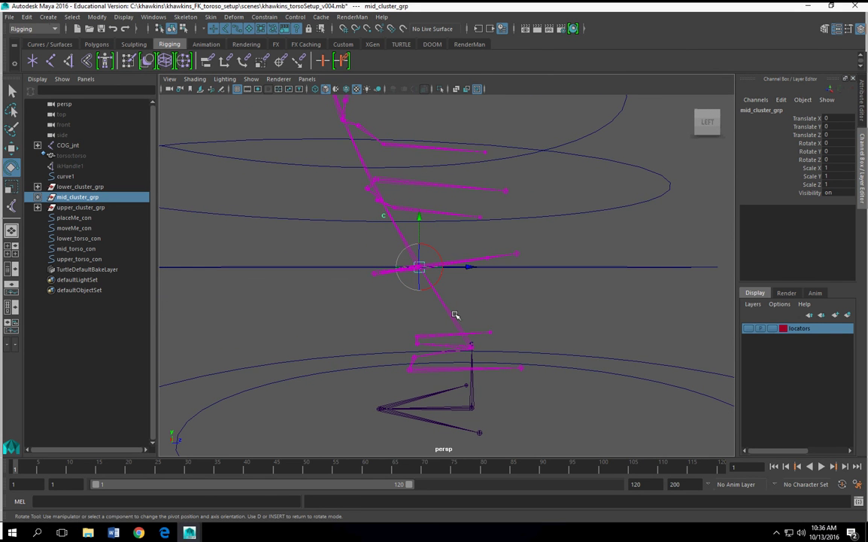
{"action": "left_click_drag", "start_coordinate": [419, 272], "coordinate": [458, 327]}
{"action": "key", "text": "ctrl+z"}
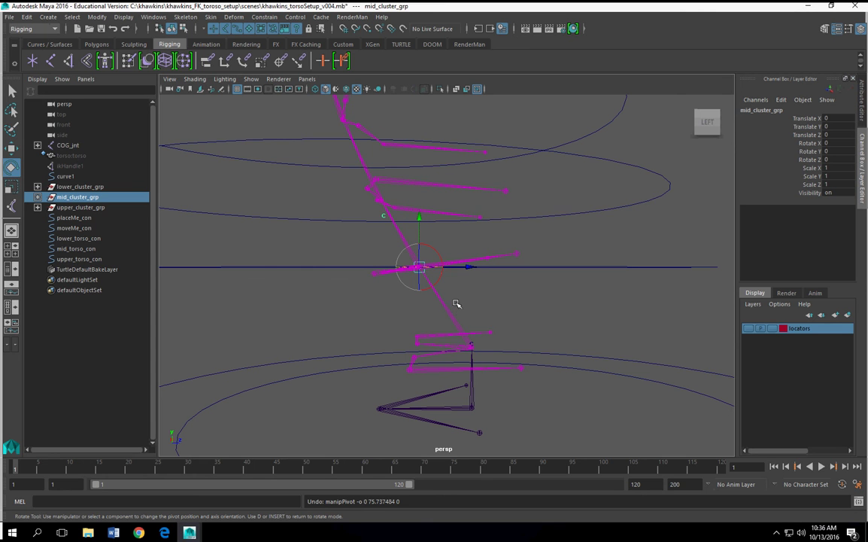
{"action": "key", "text": "v"}
{"action": "left_click_drag", "start_coordinate": [430, 258], "coordinate": [468, 323]}
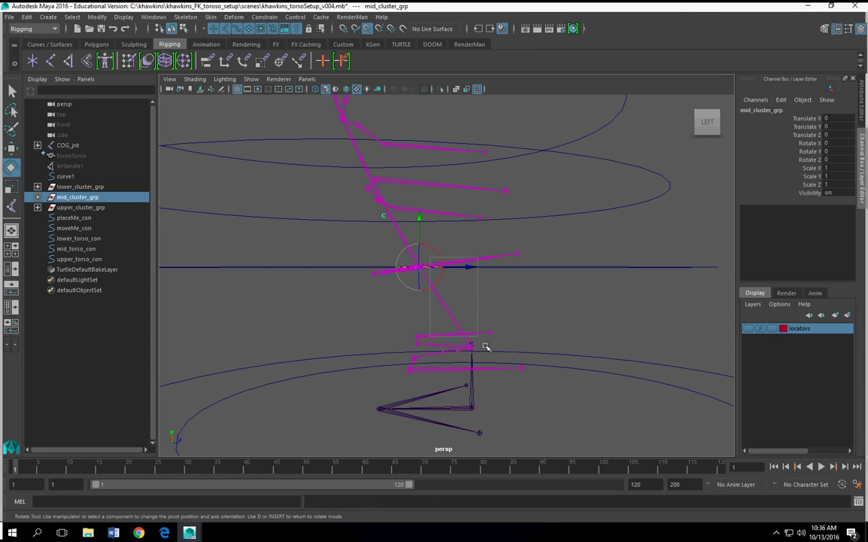
{"action": "left_click", "coordinate": [428, 250]}
{"action": "key", "text": "ctrl+z"}
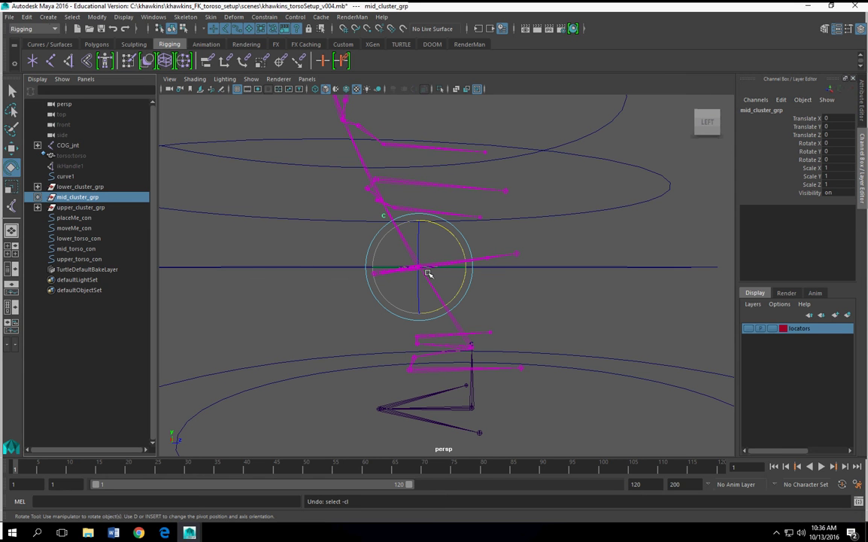
{"action": "key", "text": "d"}
{"action": "key", "text": "v"}
{"action": "left_click_drag", "start_coordinate": [430, 254], "coordinate": [521, 344]}
Step: Test the new pivot of mid_cluster_grp by rotating the group about Z and X, undoing each rotation
{"action": "left_click", "coordinate": [810, 159]}
{"action": "key", "text": "d"}
{"action": "middle_click_drag", "start_coordinate": [496, 178], "coordinate": [425, 219]}
{"action": "left_click_drag", "start_coordinate": [463, 286], "coordinate": [341, 291], "text": "alt"}
{"action": "key", "text": "ctrl+z"}
{"action": "left_click_drag", "start_coordinate": [481, 327], "coordinate": [628, 307], "text": "alt"}
{"action": "left_click", "coordinate": [811, 144]}
{"action": "left_click_drag", "start_coordinate": [481, 258], "coordinate": [500, 258], "text": "alt"}
{"action": "middle_click_drag", "start_coordinate": [499, 258], "coordinate": [713, 293]}
{"action": "middle_click_drag", "start_coordinate": [484, 272], "coordinate": [636, 283]}
{"action": "key", "text": "ctrl+z"}
Step: Snap the pivot of upper_cluster_grp down to the spine joint at the level of mid_torso_con
{"action": "scroll", "coordinate": [609, 331], "scroll_direction": "down", "scroll_amount": 2}
{"action": "left_click_drag", "start_coordinate": [565, 299], "coordinate": [510, 309], "text": "alt"}
{"action": "scroll", "coordinate": [511, 309], "scroll_direction": "up", "scroll_amount": 3}
{"action": "middle_click_drag", "start_coordinate": [456, 282], "coordinate": [511, 329], "text": "alt"}
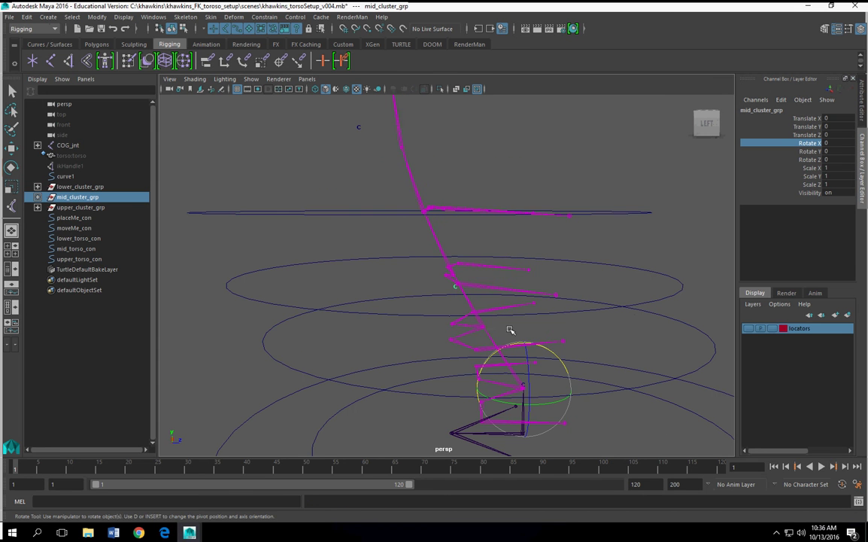
{"action": "left_click", "coordinate": [73, 207]}
{"action": "middle_click_drag", "start_coordinate": [468, 293], "coordinate": [478, 329]}
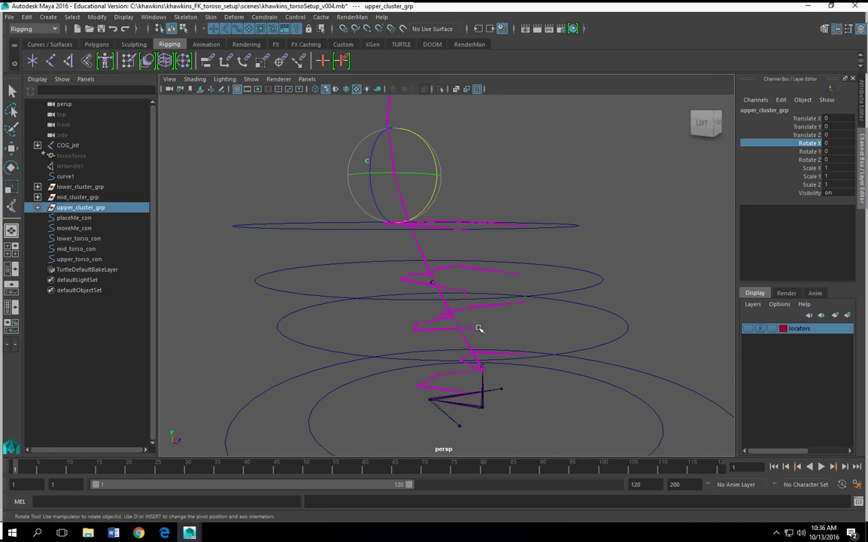
{"action": "key", "text": "Insert"}
{"action": "key", "text": "v"}
{"action": "middle_click_drag", "start_coordinate": [361, 158], "coordinate": [429, 276]}
{"action": "left_click_drag", "start_coordinate": [429, 275], "coordinate": [470, 308], "text": "alt"}
Step: Test the new pivot of upper_cluster_grp by rotating the group about X and undoing the rotation
{"action": "middle_click_drag", "start_coordinate": [557, 185], "coordinate": [555, 208]}
{"action": "key", "text": "ctrl+z"}
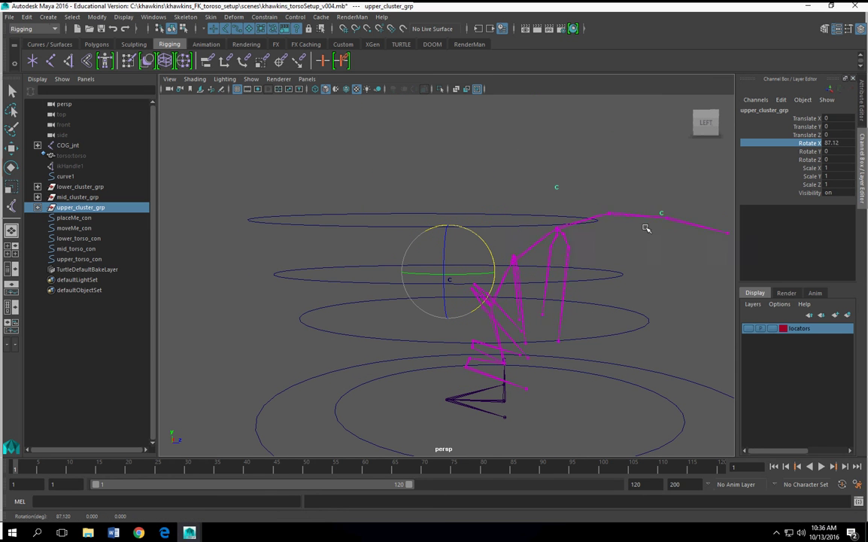
{"action": "left_click_drag", "start_coordinate": [602, 351], "coordinate": [605, 337], "text": "alt"}
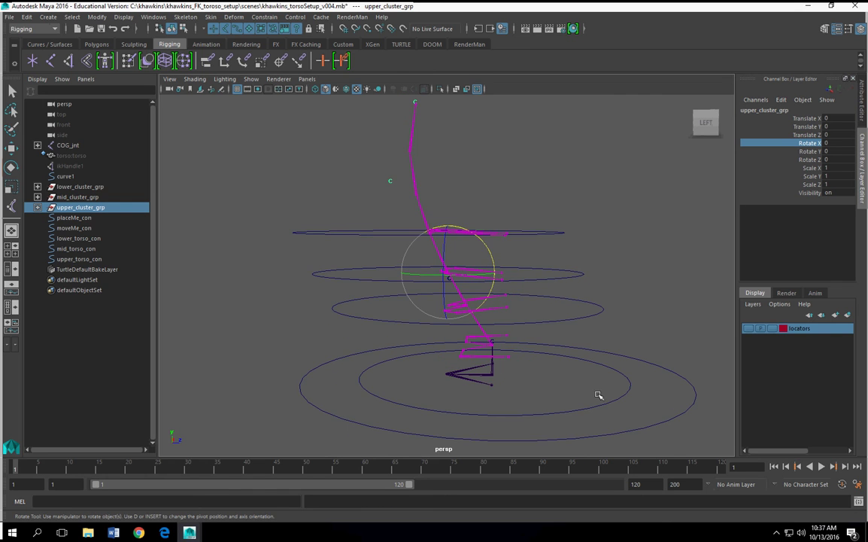
{"action": "left_click_drag", "start_coordinate": [533, 375], "coordinate": [519, 374], "text": "alt"}
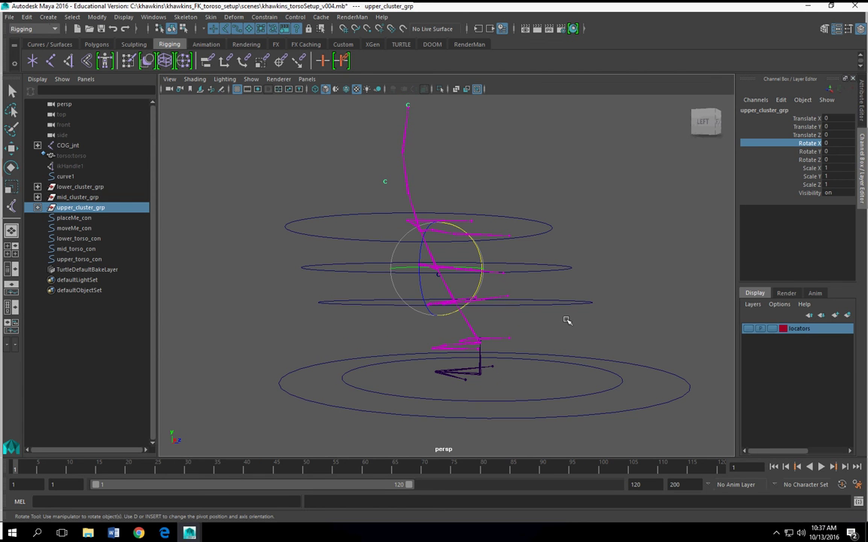